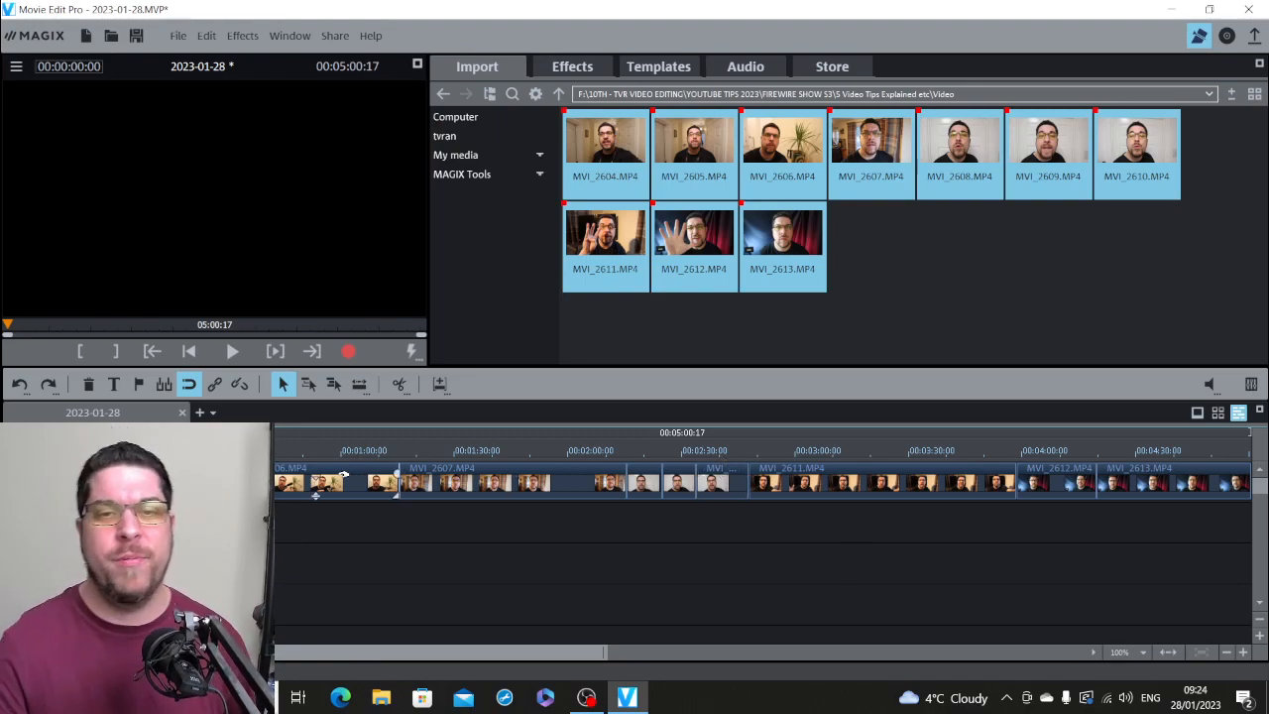
# Step: Look through the footage by viewing frames of the different clips at several points along the timeline
pyautogui.click(312, 452)
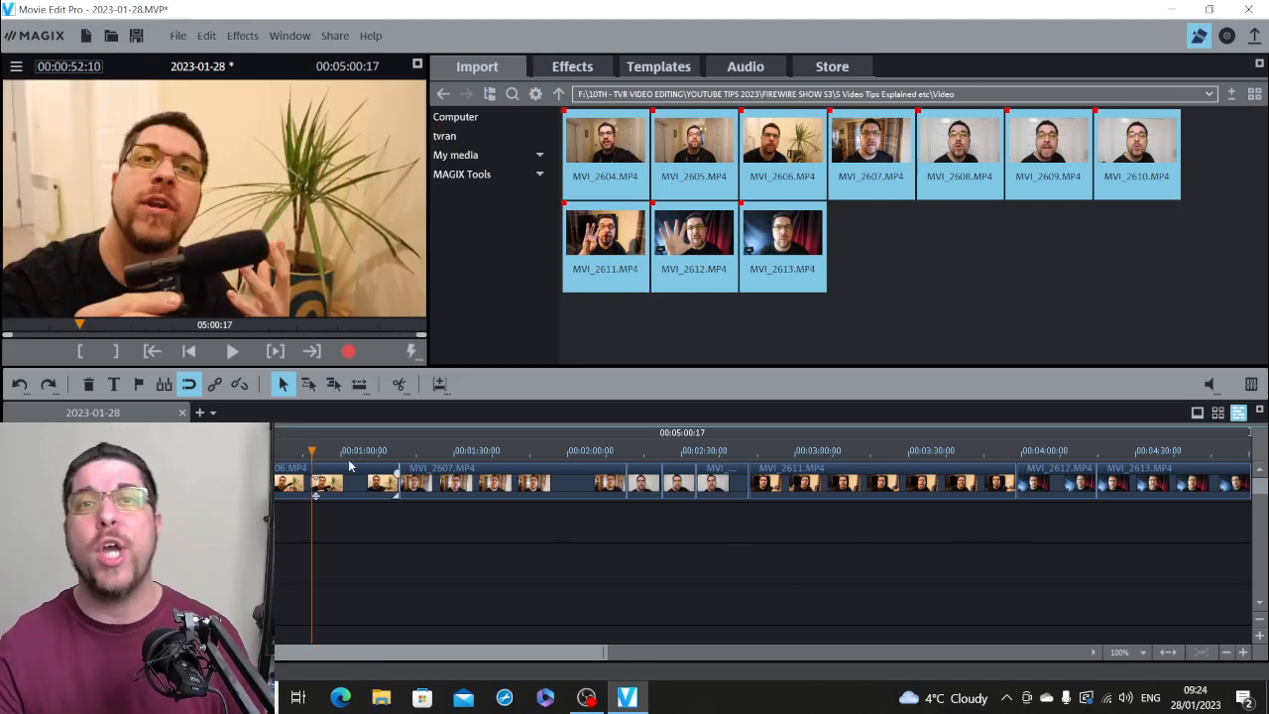
pyautogui.click(429, 452)
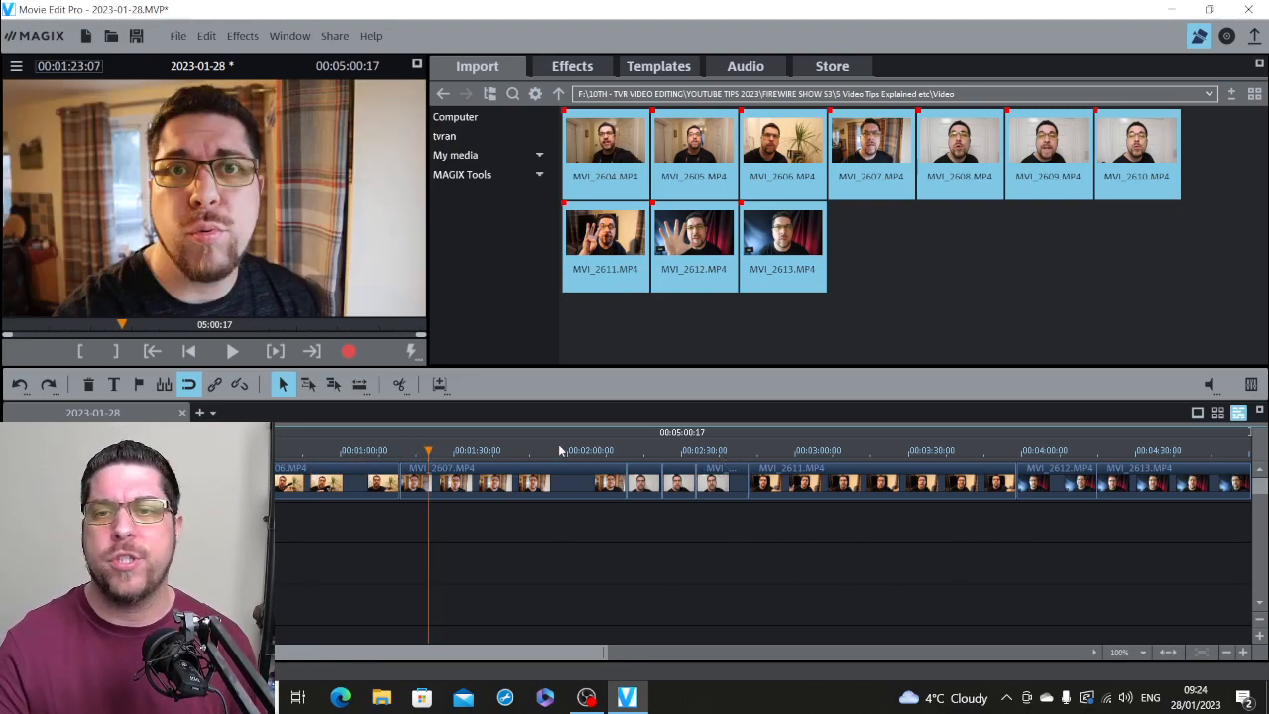
pyautogui.click(561, 452)
pyautogui.click(681, 452)
pyautogui.click(722, 452)
pyautogui.click(776, 452)
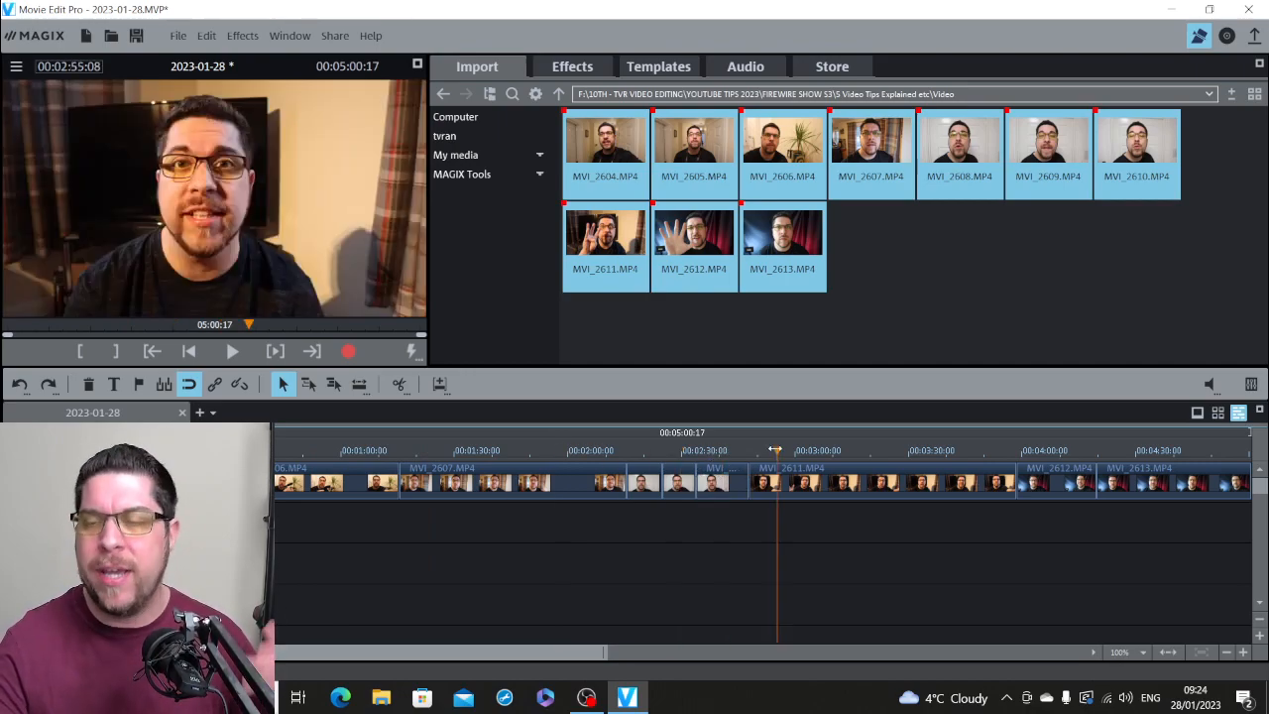
pyautogui.click(822, 452)
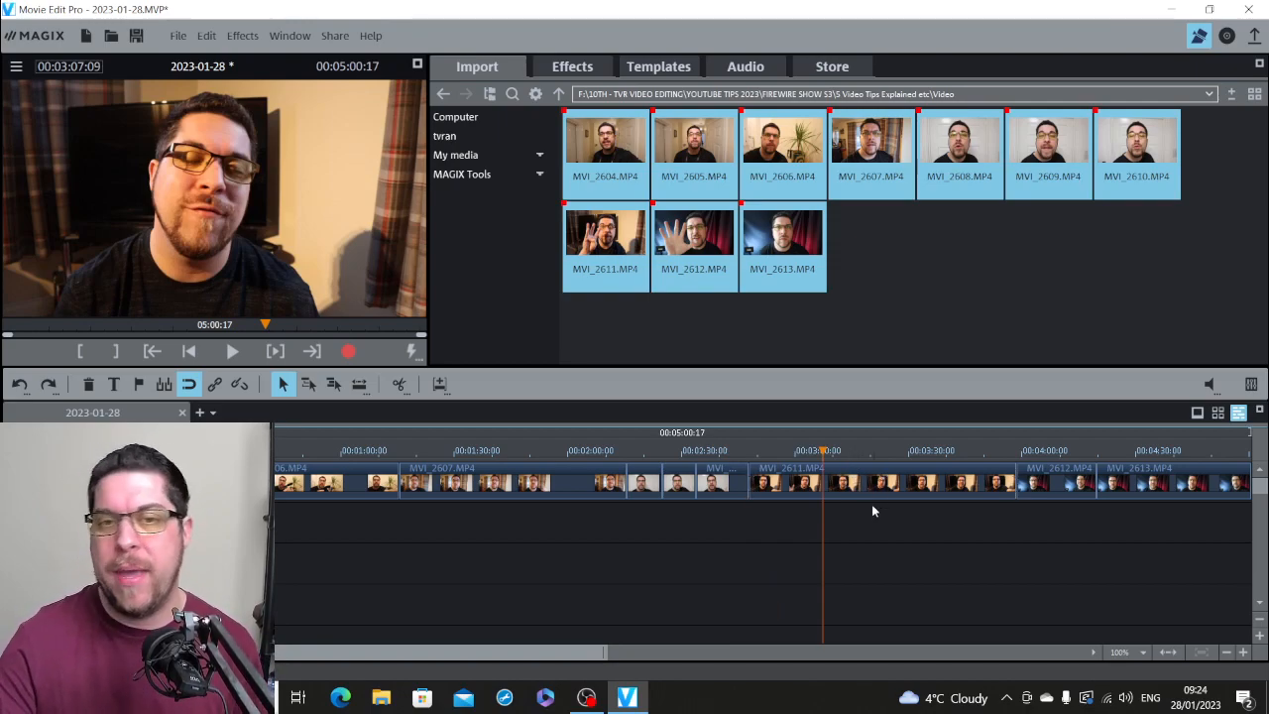
pyautogui.click(170, 452)
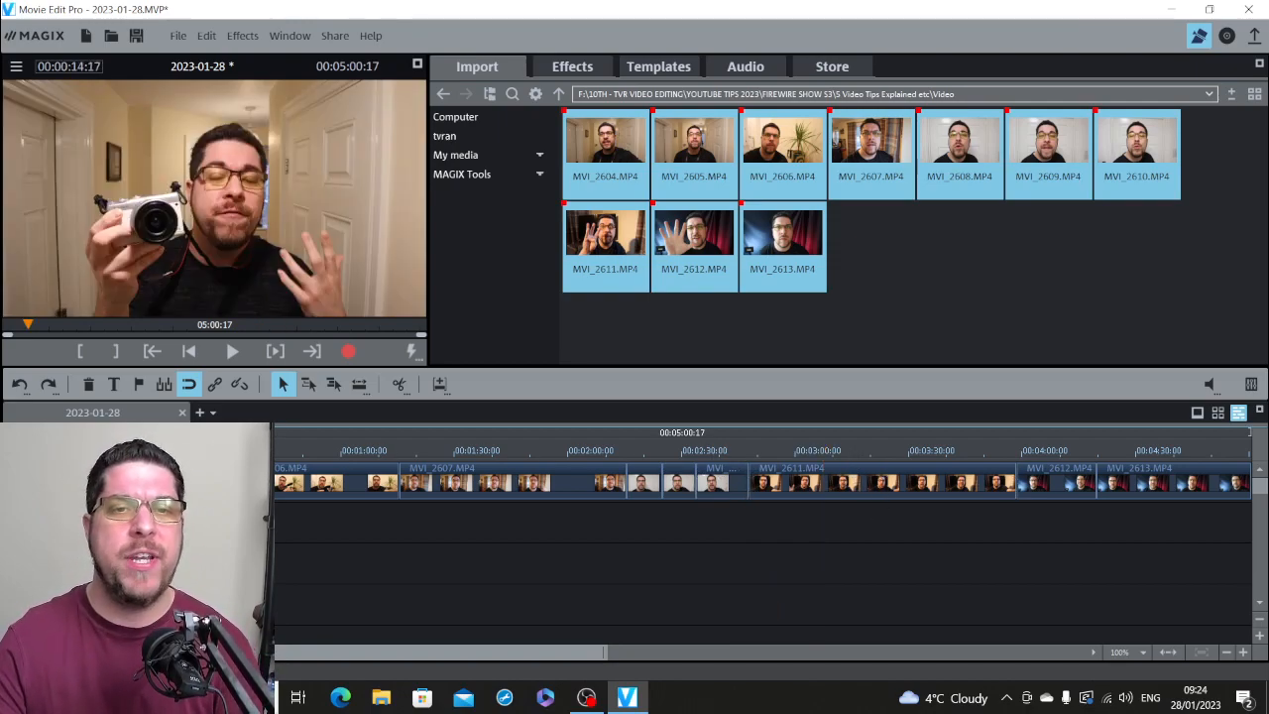
pyautogui.click(124, 452)
pyautogui.click(265, 452)
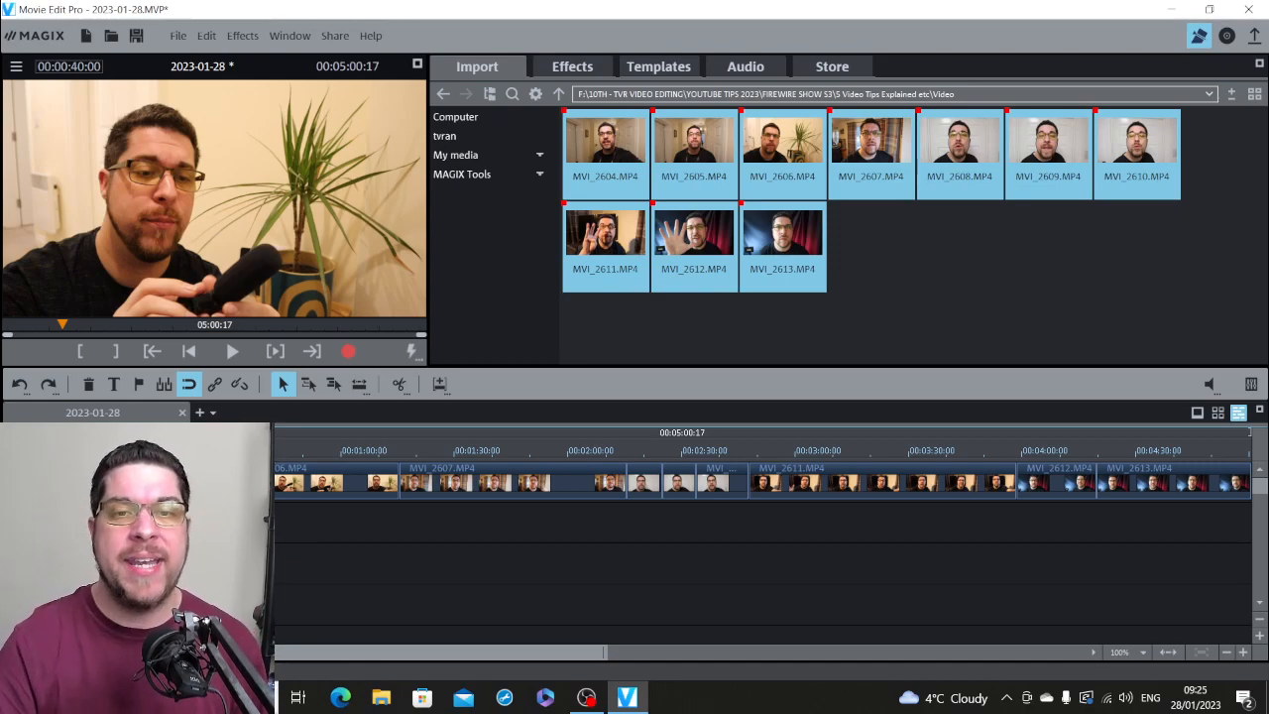
# Step: Enlarge the timeline to 25% and play the first seconds of the opening clip to examine how it starts
pyautogui.click(138, 505)
pyautogui.click(1243, 652)
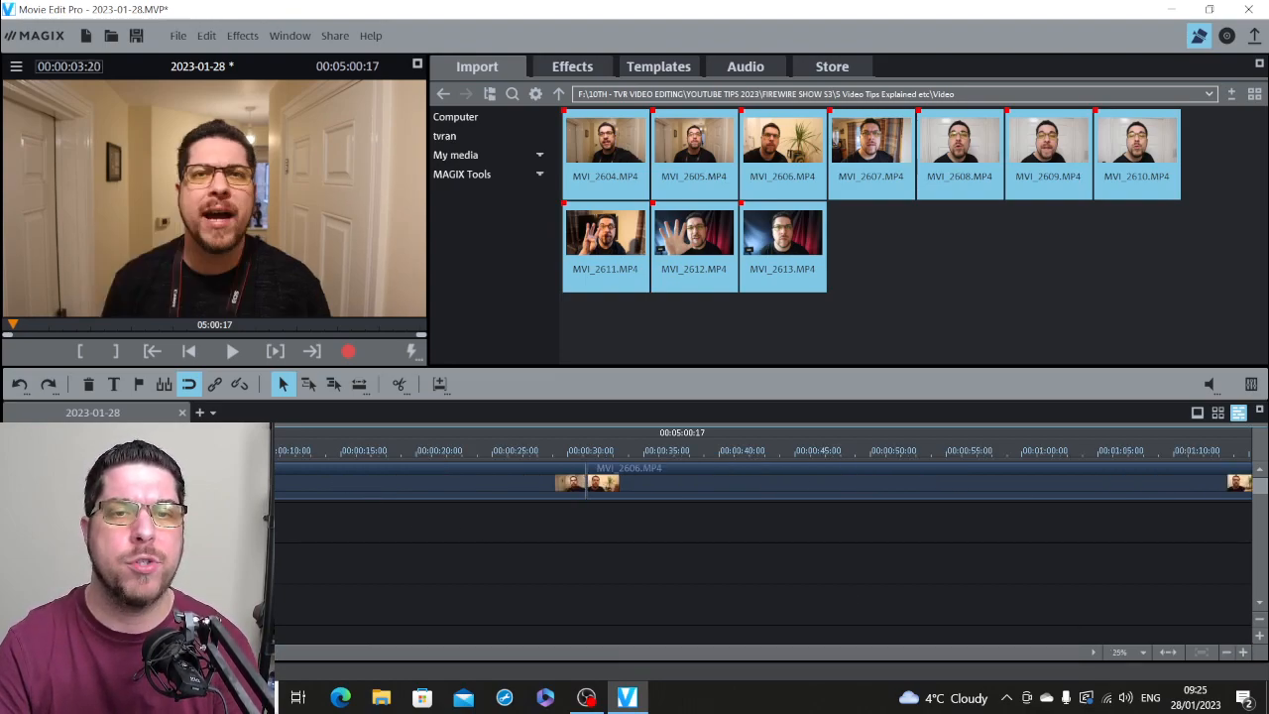
pyautogui.moveTo(171, 451); pyautogui.dragTo(120, 451)
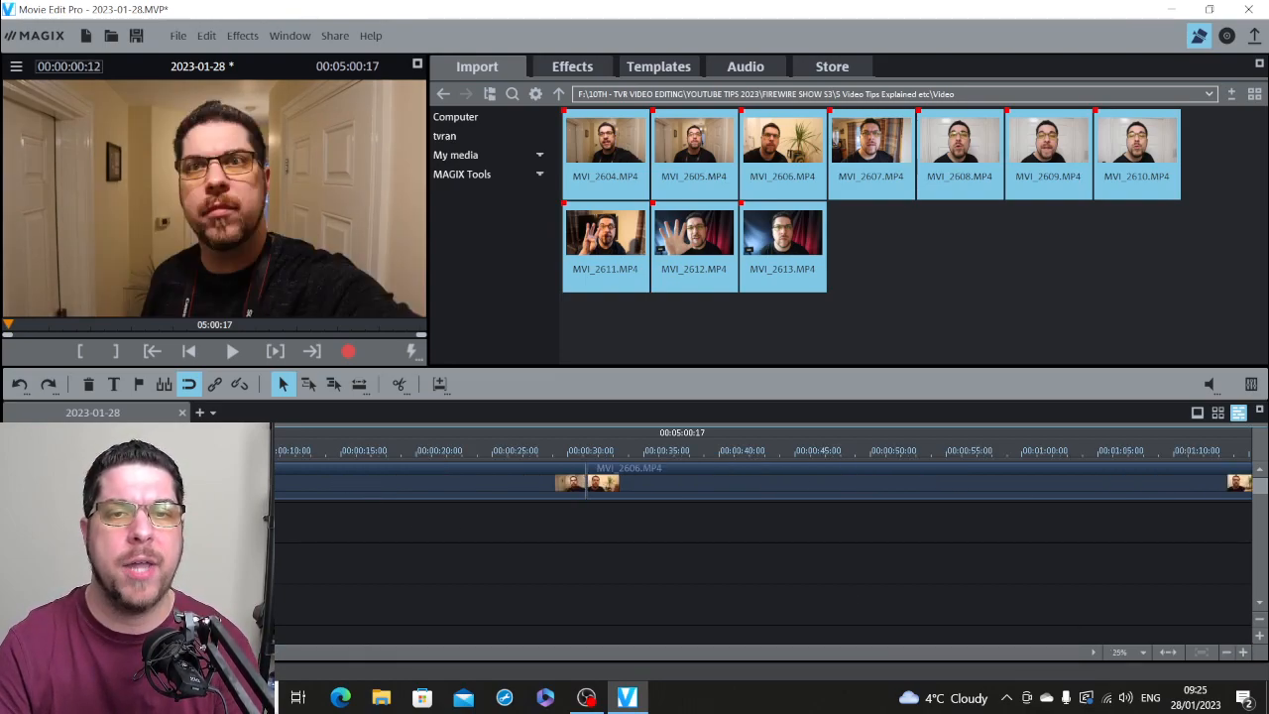
pyautogui.press('space')
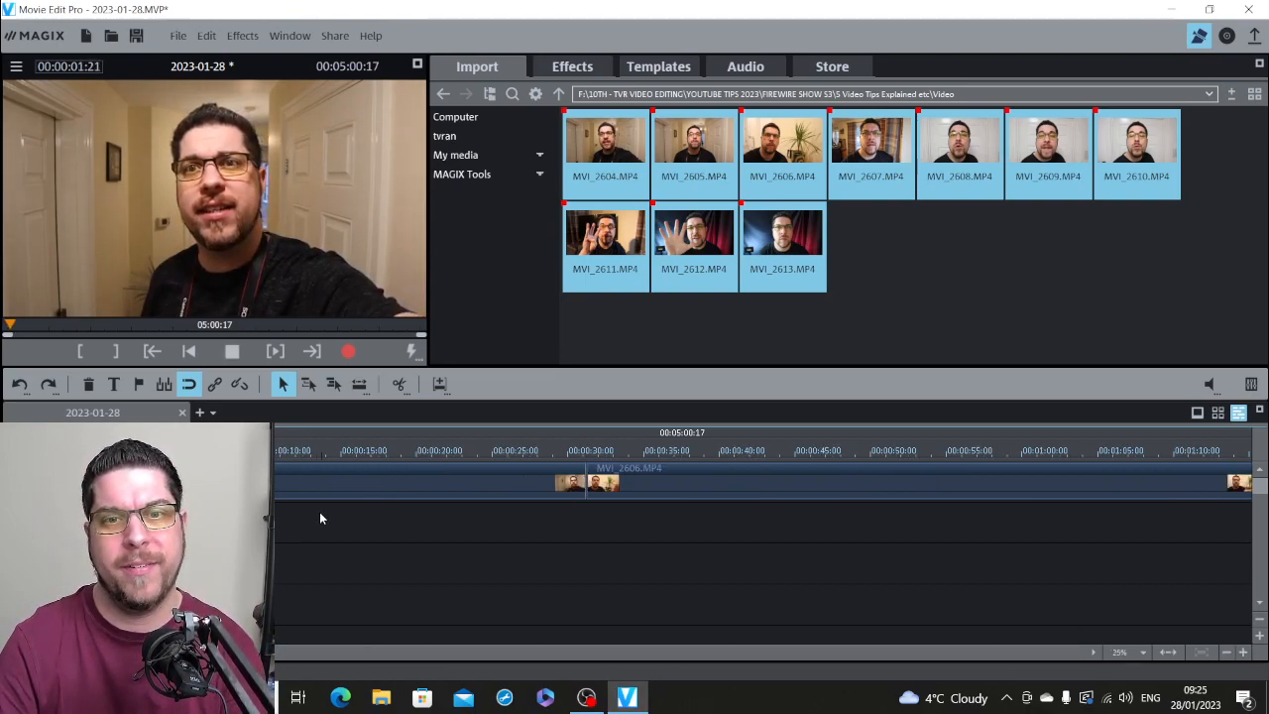
pyautogui.press('space')
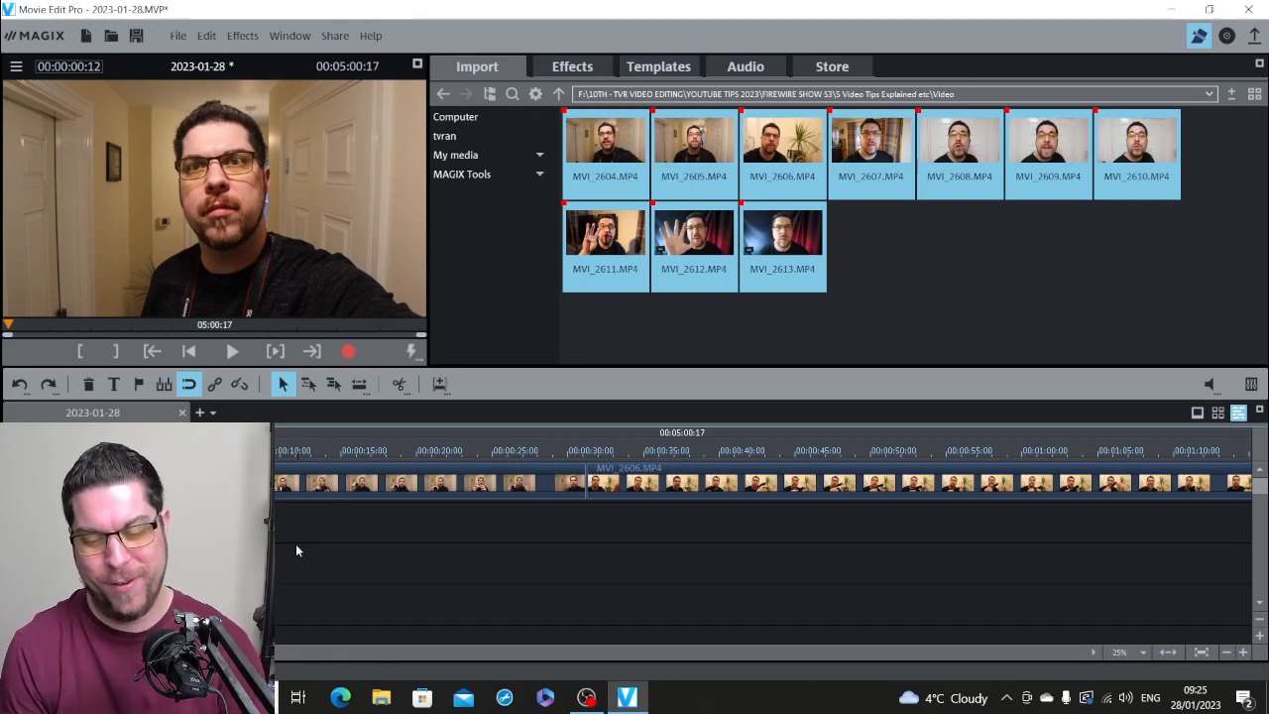
pyautogui.press('space')
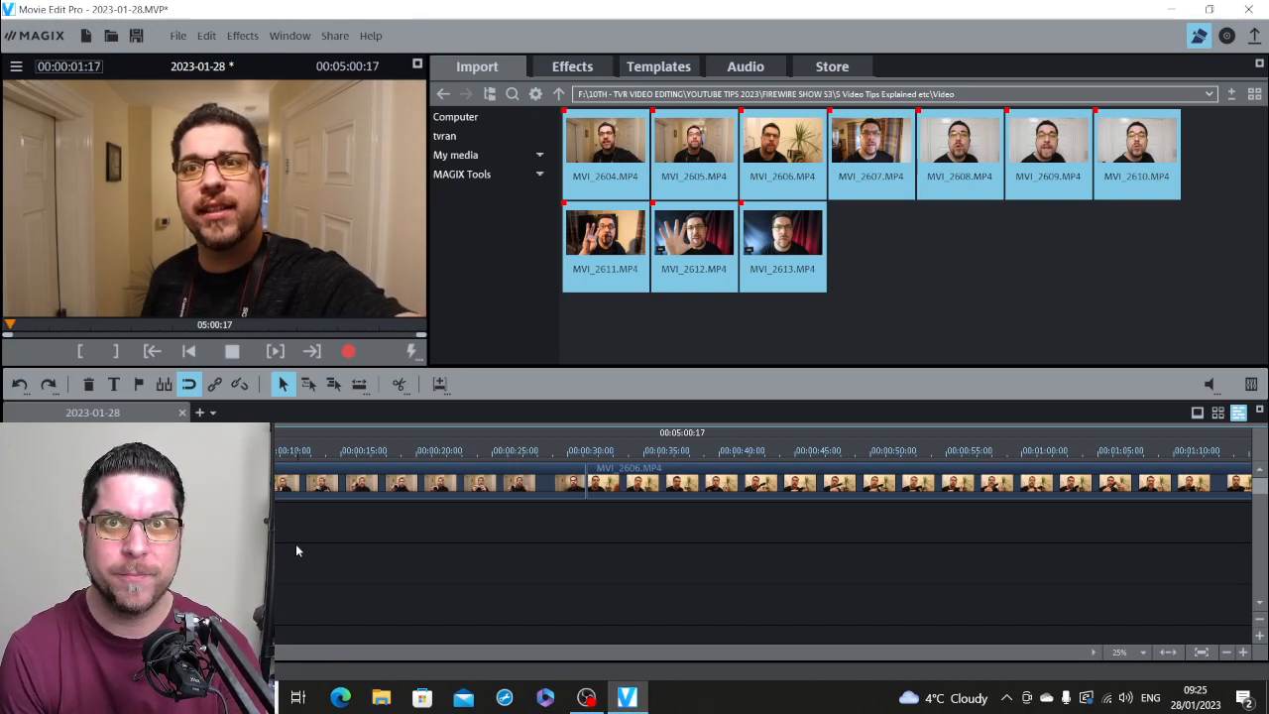
pyautogui.press('space')
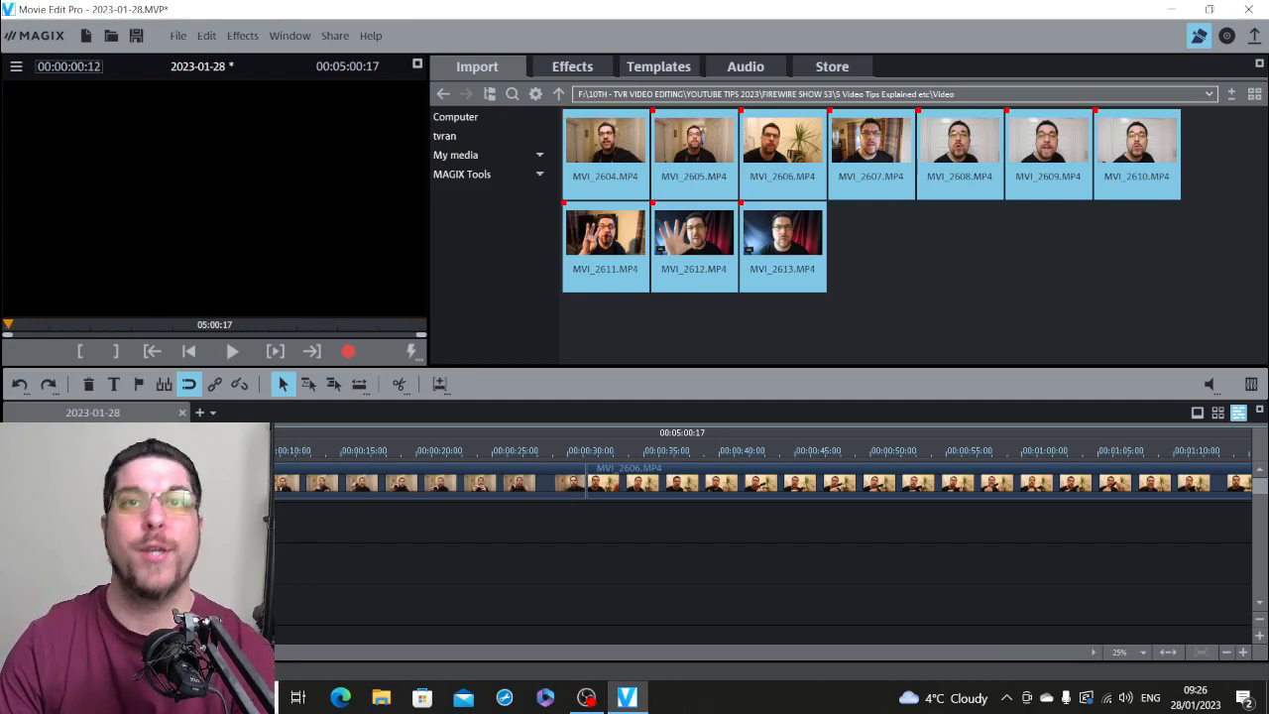
# Step: Play the opening to find where the talking starts and split the clip at 00:00:03:04
pyautogui.click(583, 483)
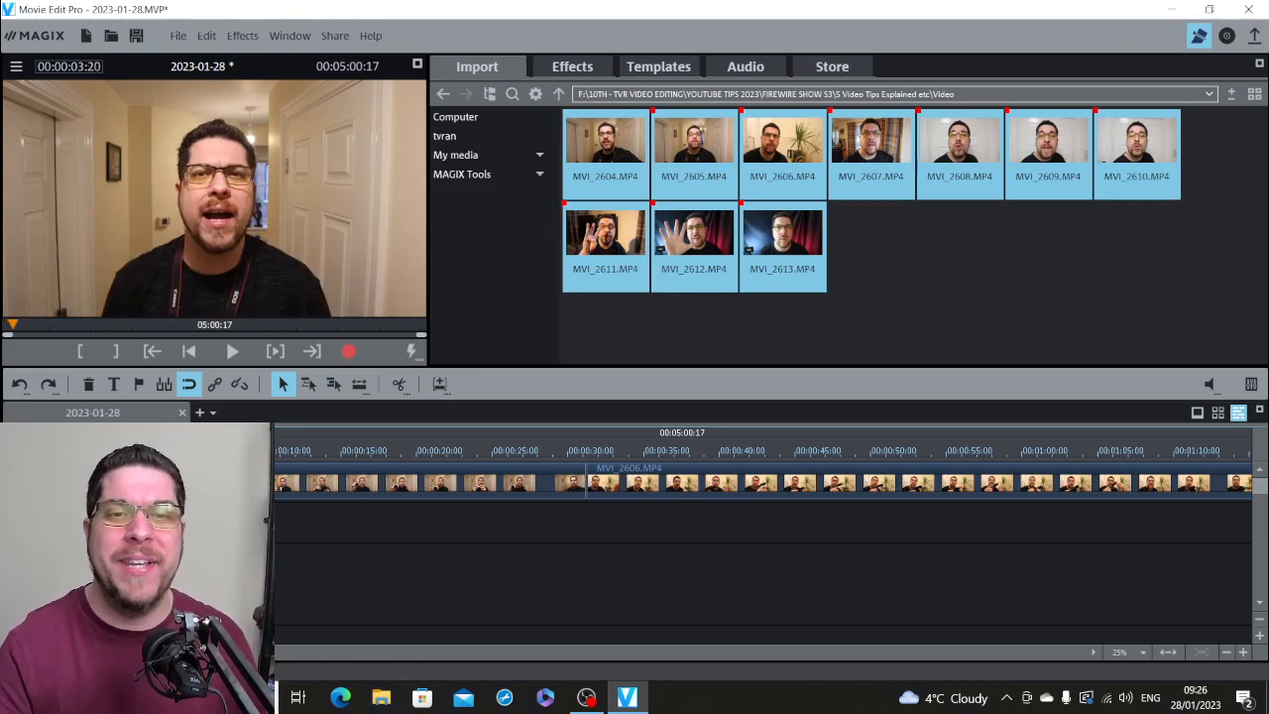
pyautogui.press('space')
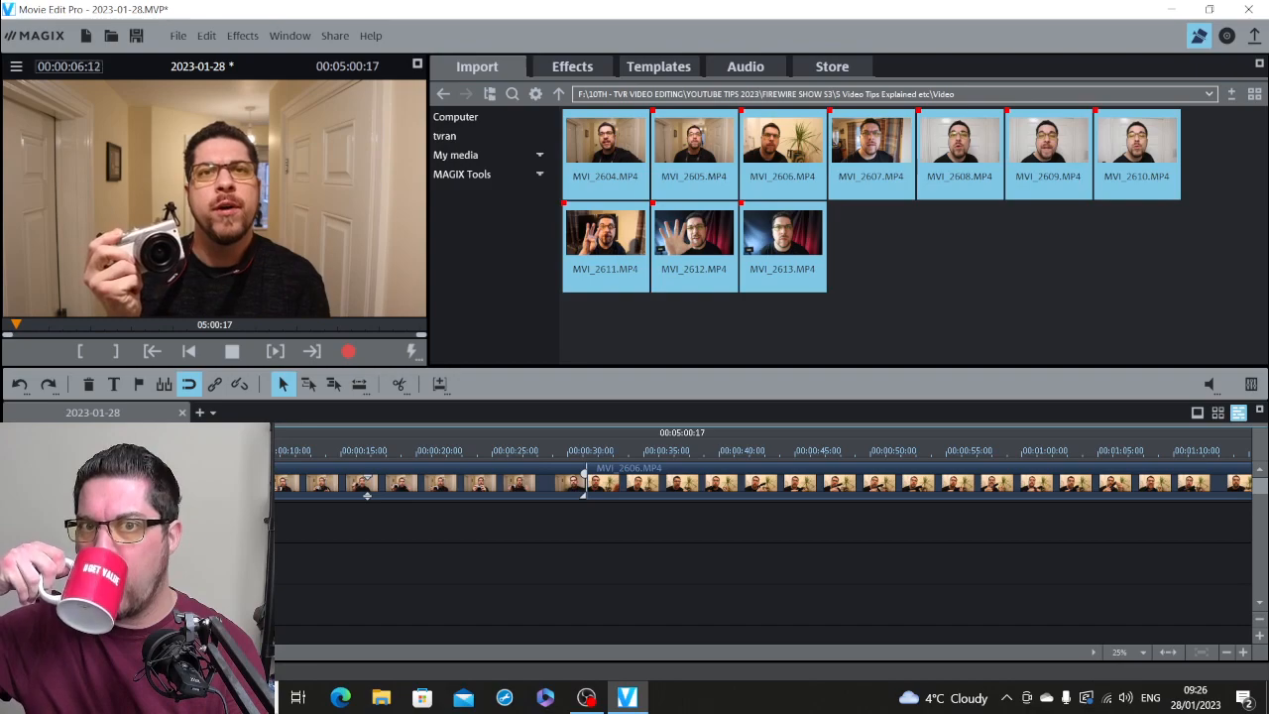
pyautogui.press('space')
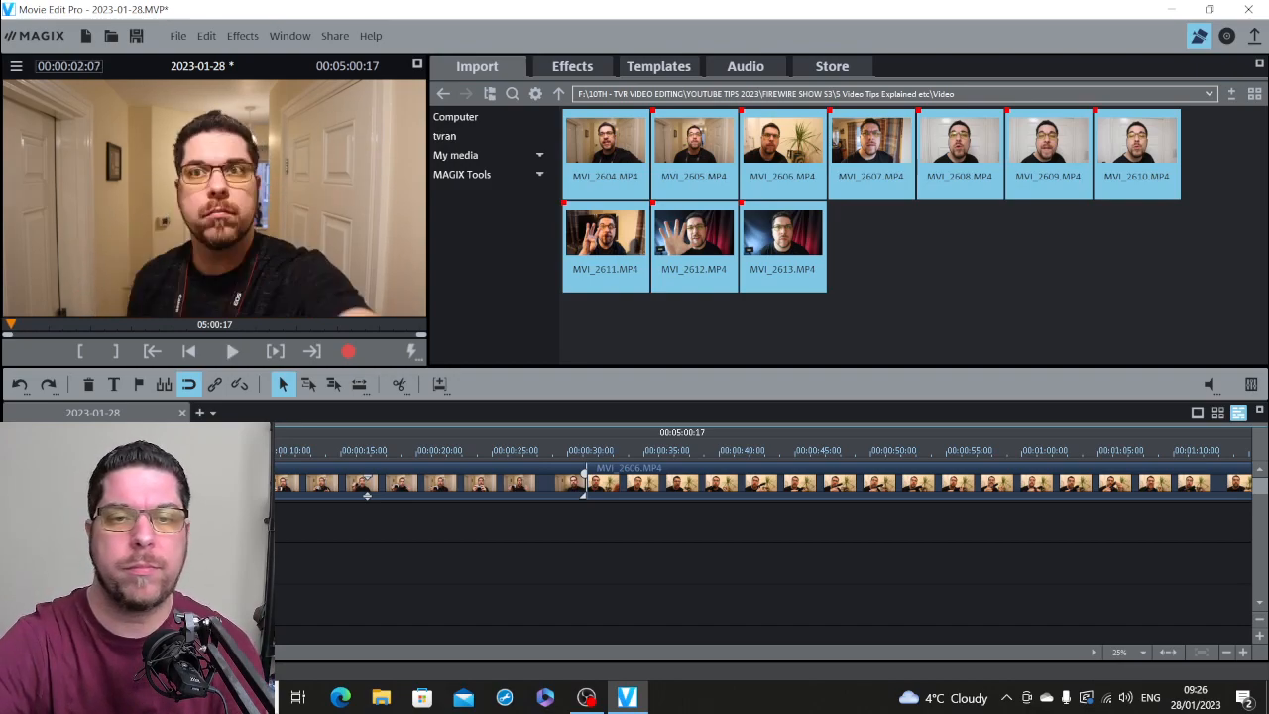
pyautogui.press('space')
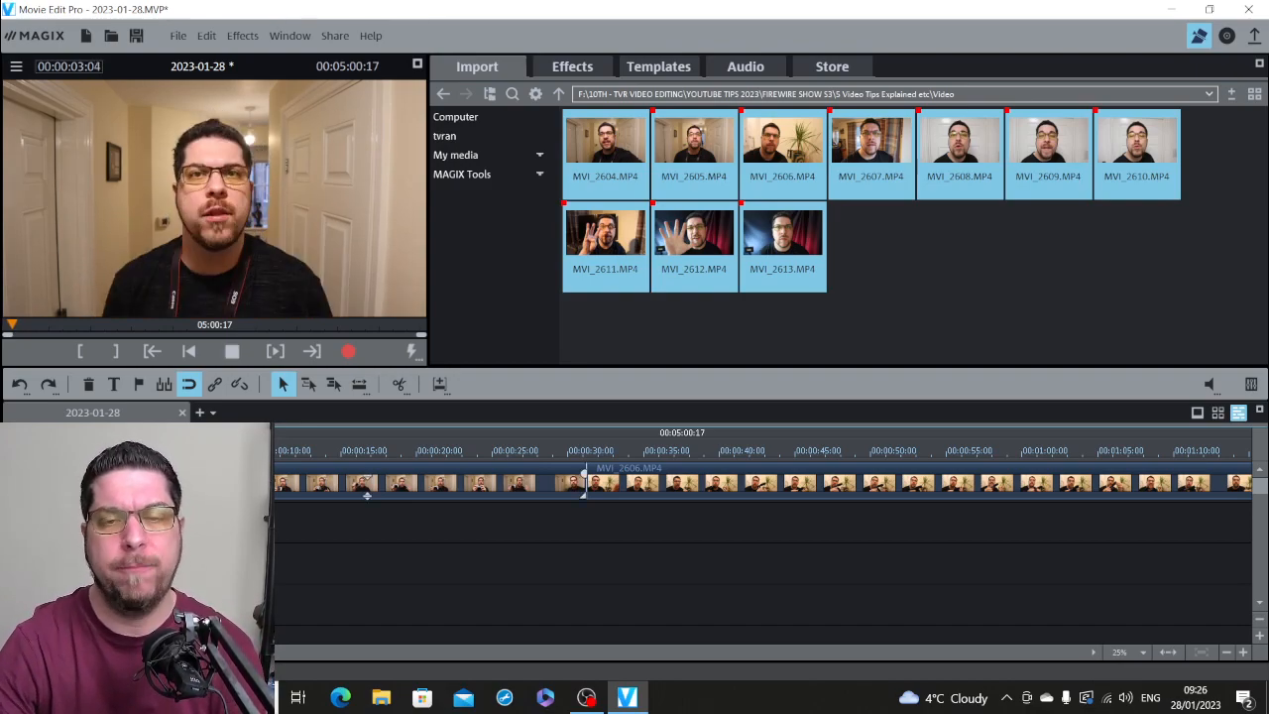
pyautogui.press('space')
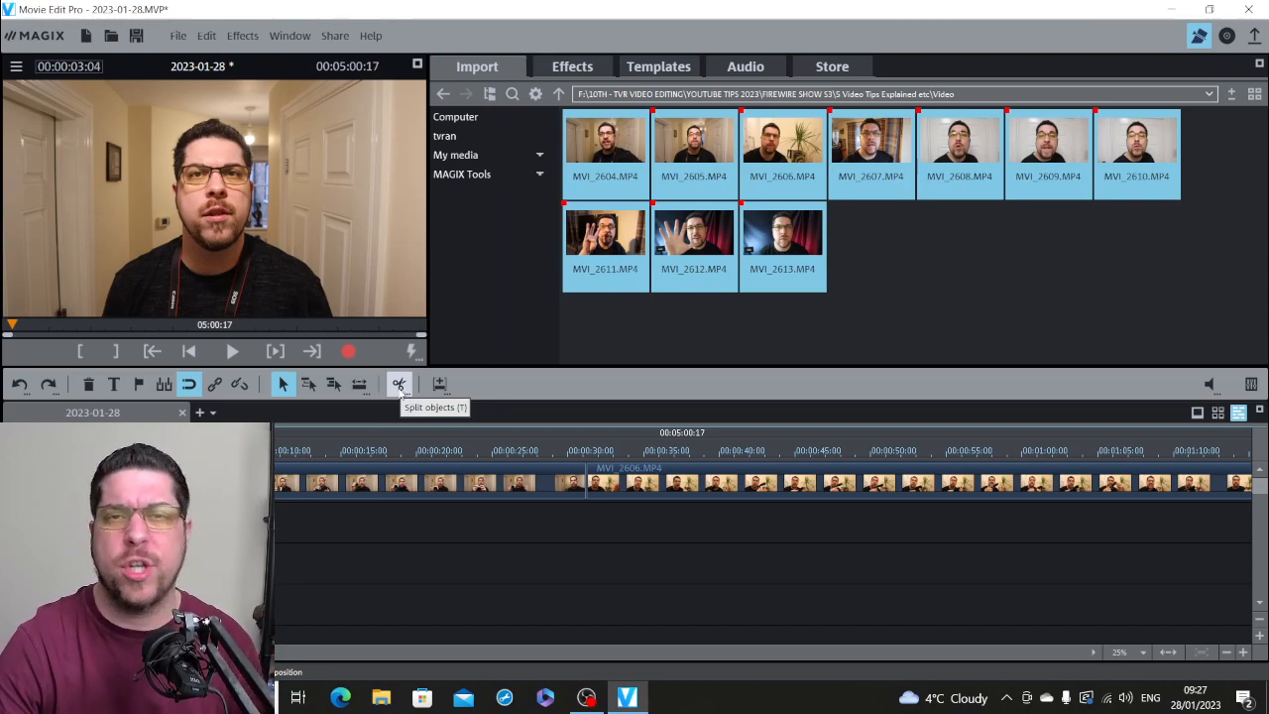
pyautogui.click(399, 386)
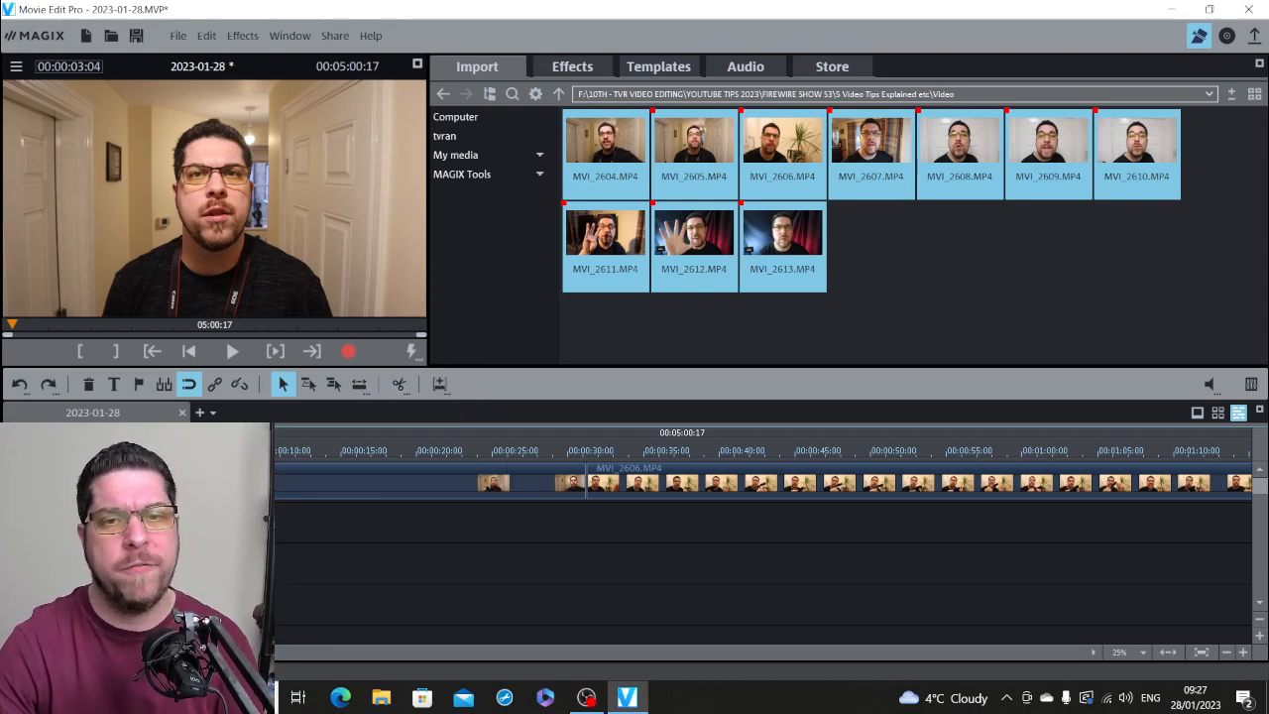
# Step: Remove the unwanted piece before the cut and move the remaining clip to the start of the timeline
pyautogui.click(373, 496)
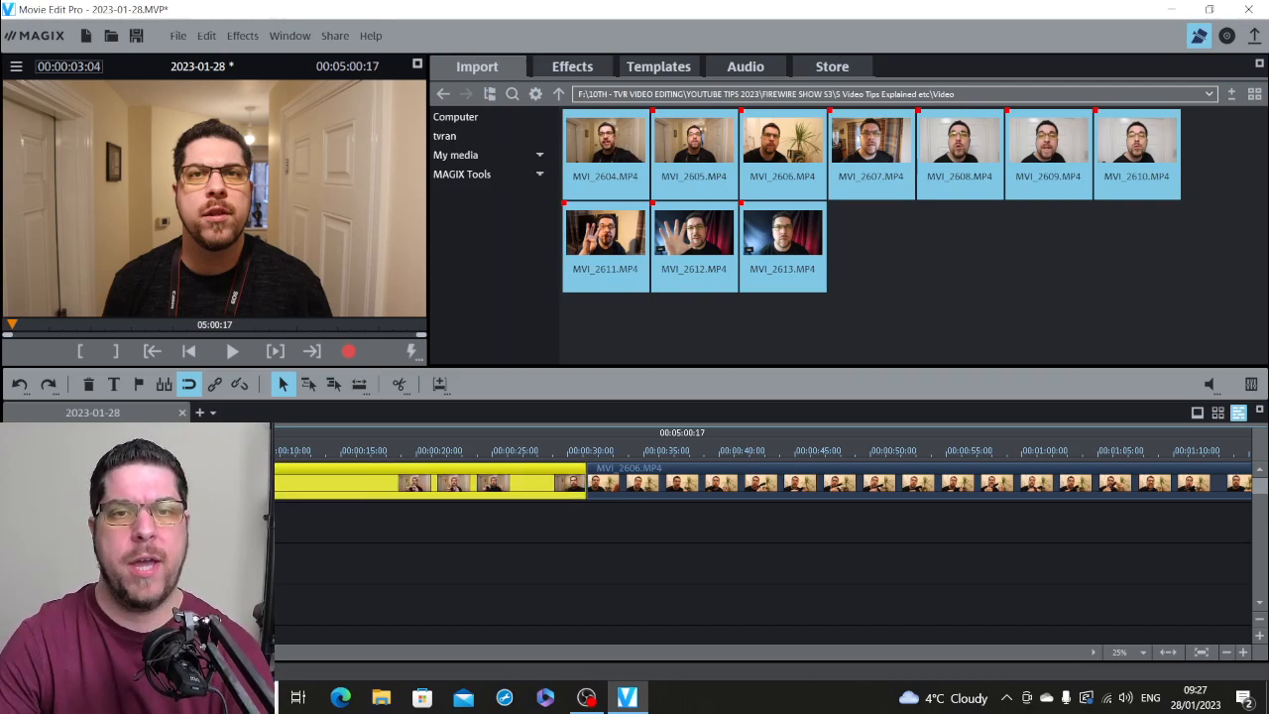
pyautogui.press('space')
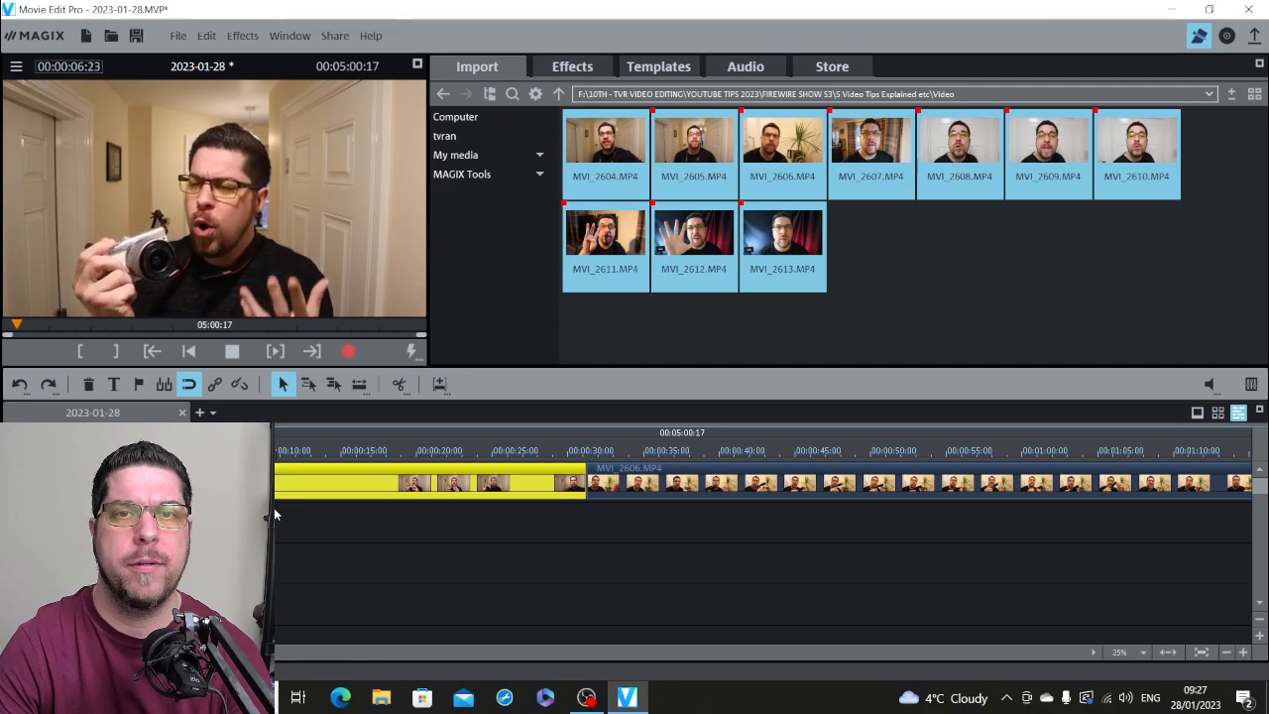
pyautogui.press('space')
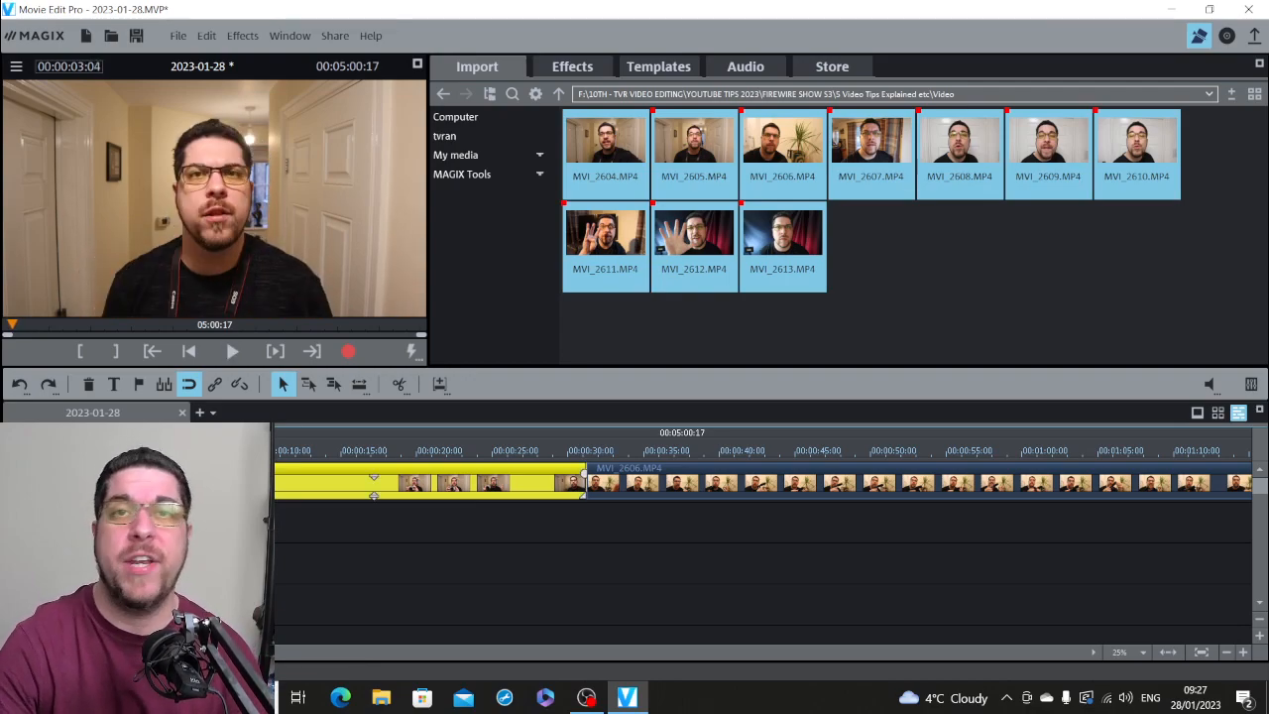
pyautogui.moveTo(374, 496); pyautogui.dragTo(327, 496)
# Step: Play the trimmed opening from the start of the timeline to check the new beginning
pyautogui.click(166, 451)
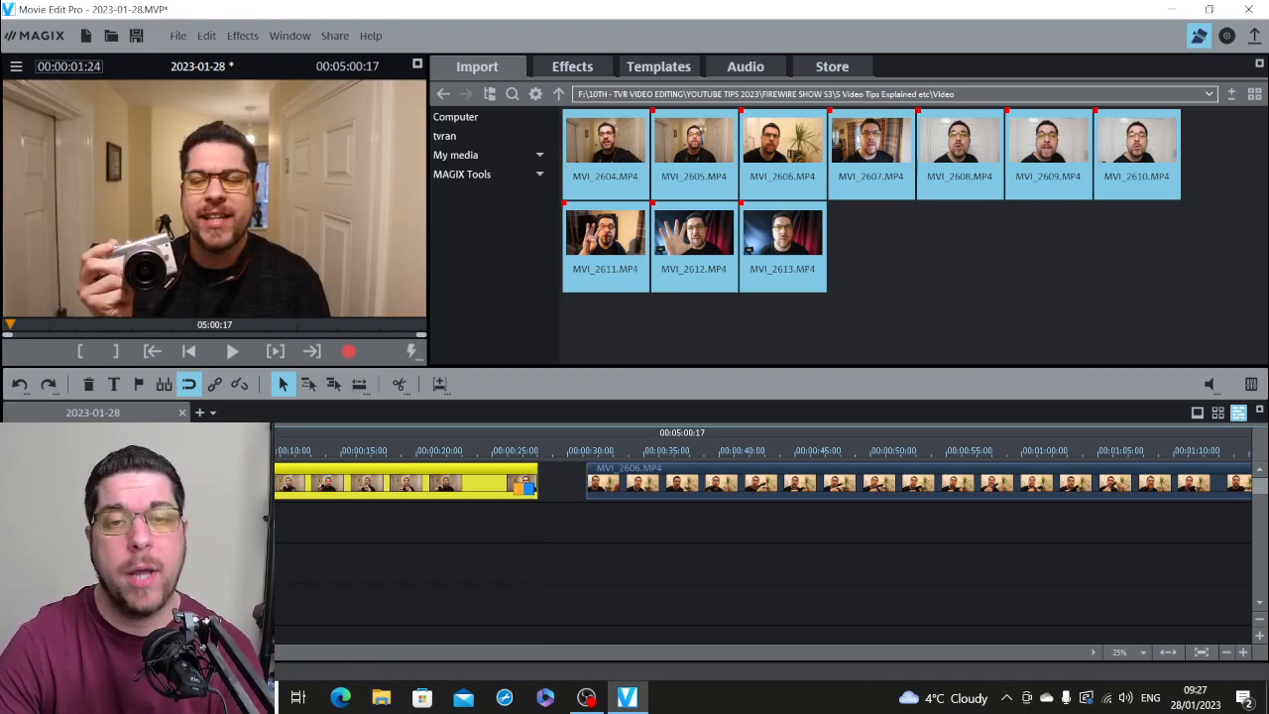
pyautogui.press('space')
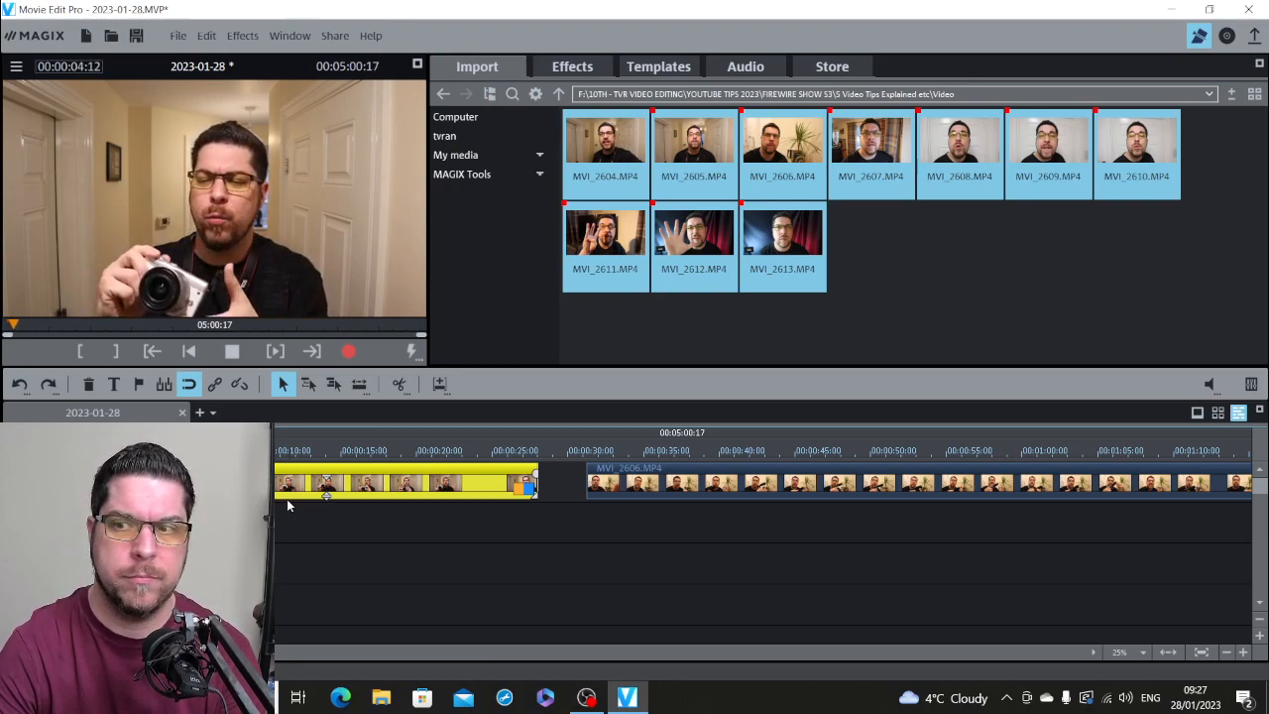
pyautogui.press('space')
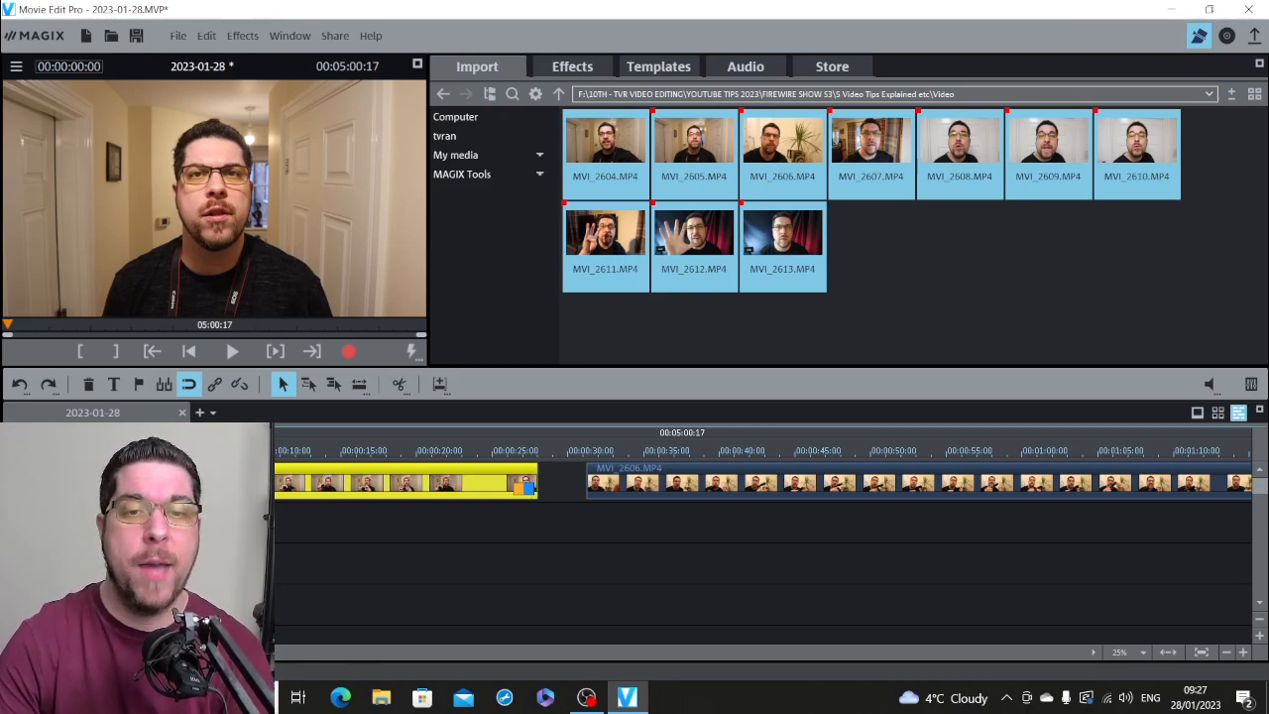
pyautogui.click(293, 449)
pyautogui.click(198, 449)
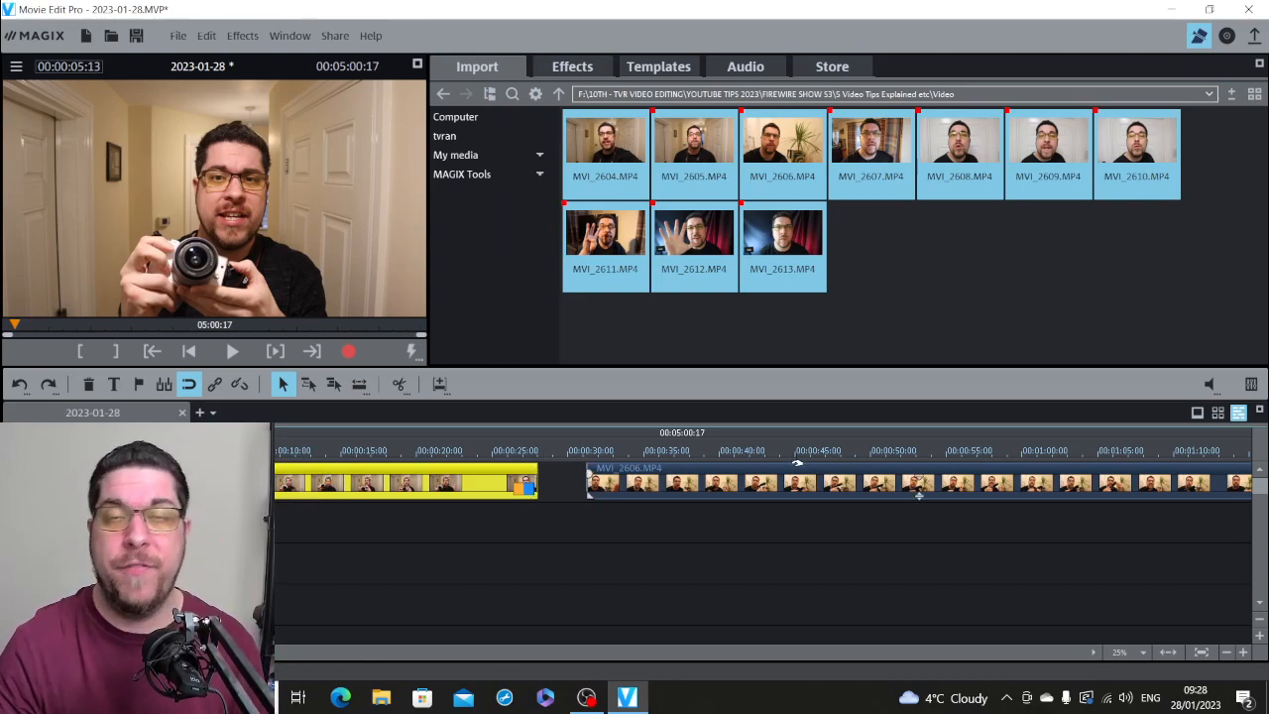
# Step: Play the end of the opening clip, split it at 00:00:25:18 and delete the piece after the cut
pyautogui.click(502, 455)
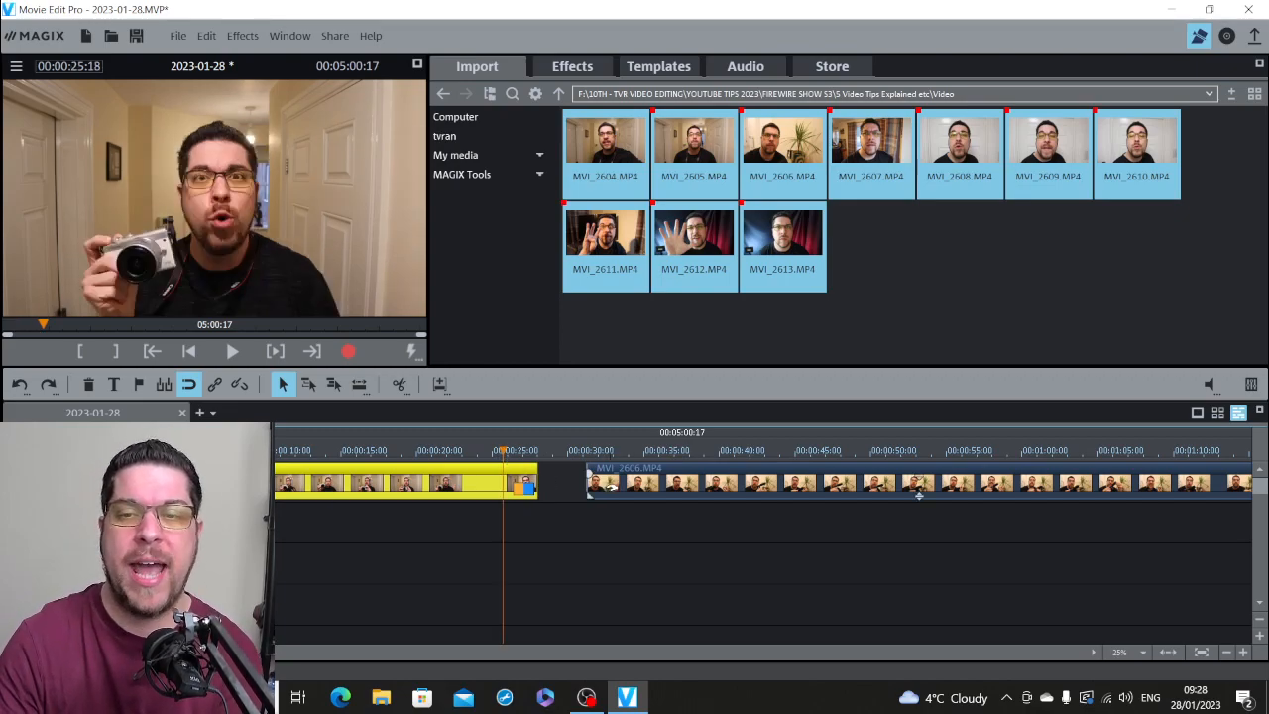
pyautogui.press('space')
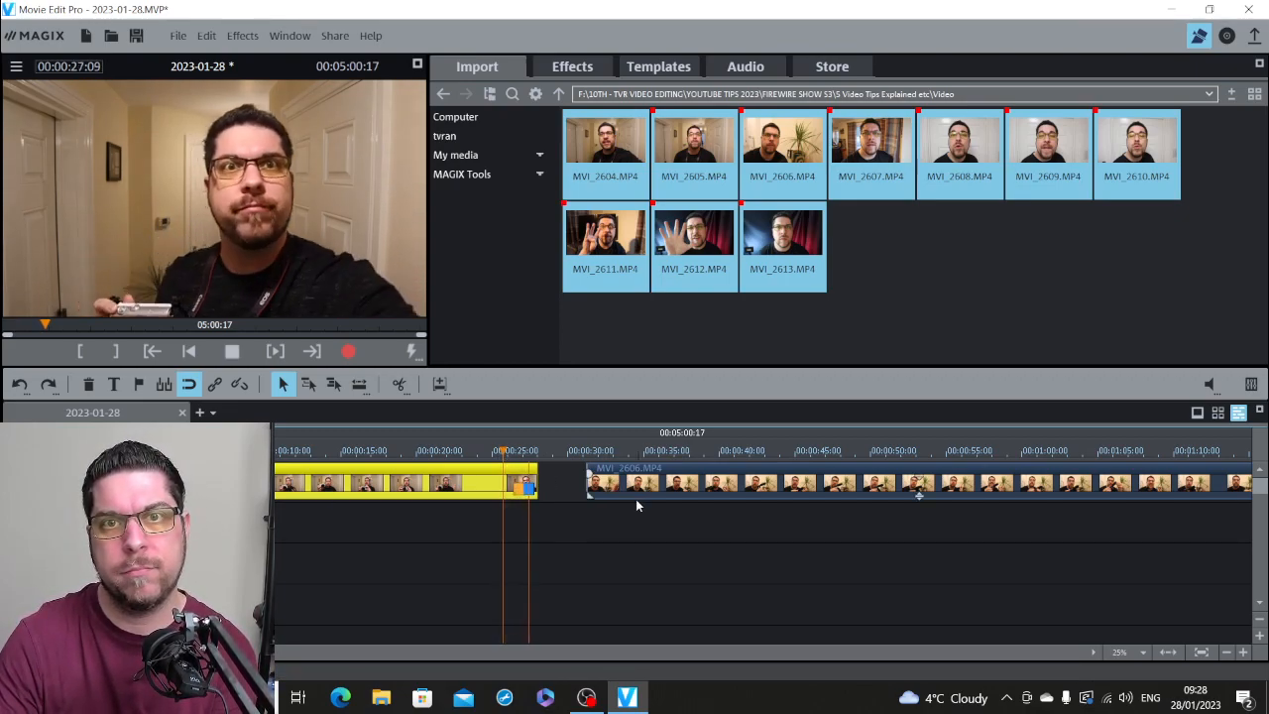
pyautogui.press('space')
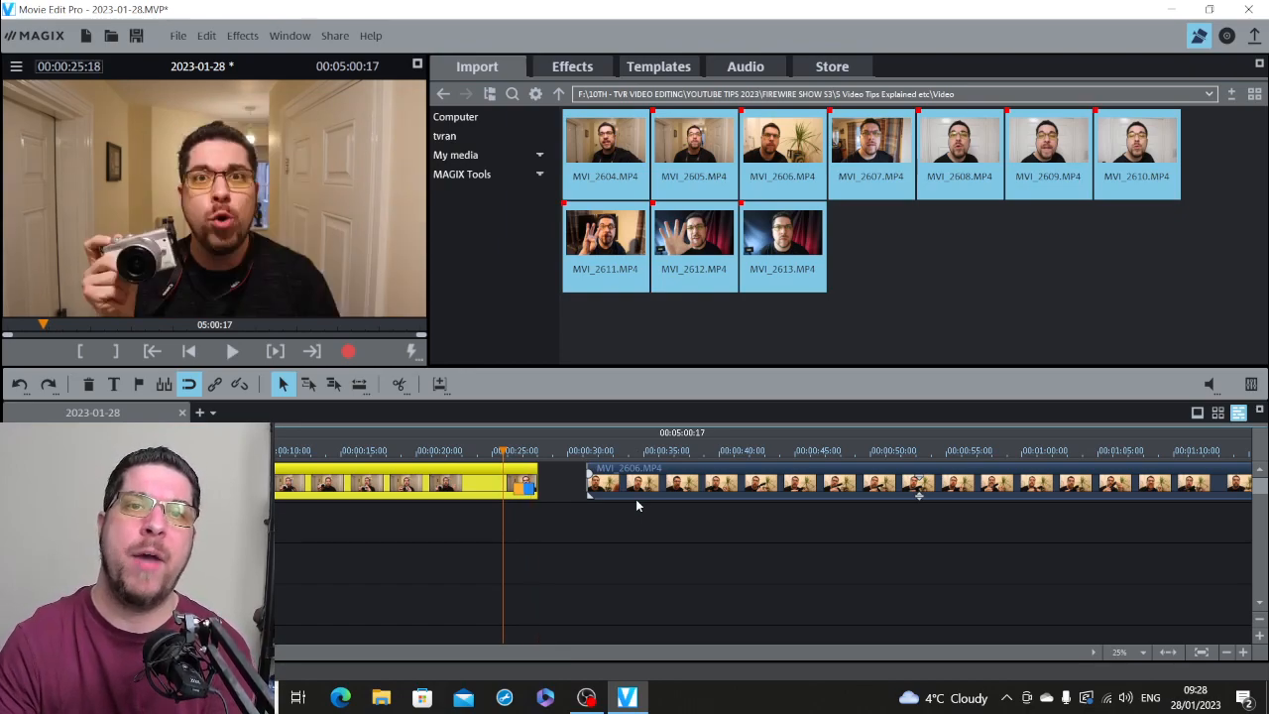
pyautogui.press('space')
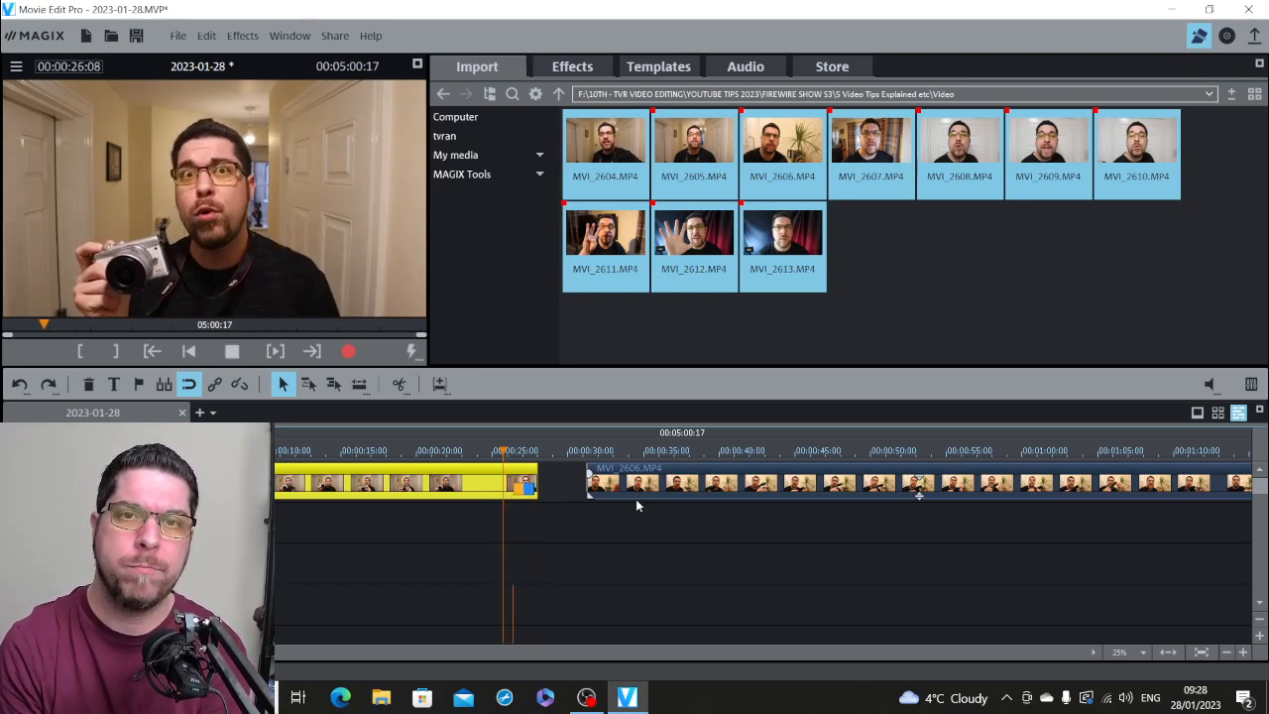
pyautogui.press('space')
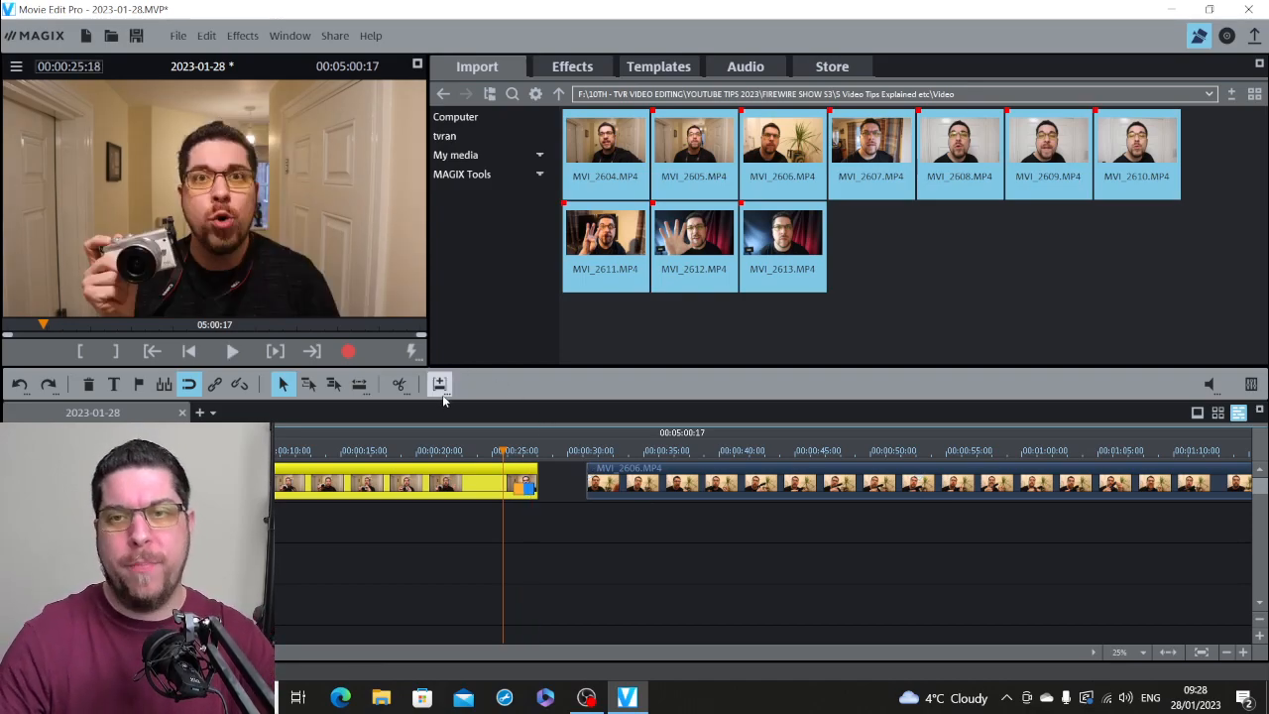
pyautogui.click(398, 384)
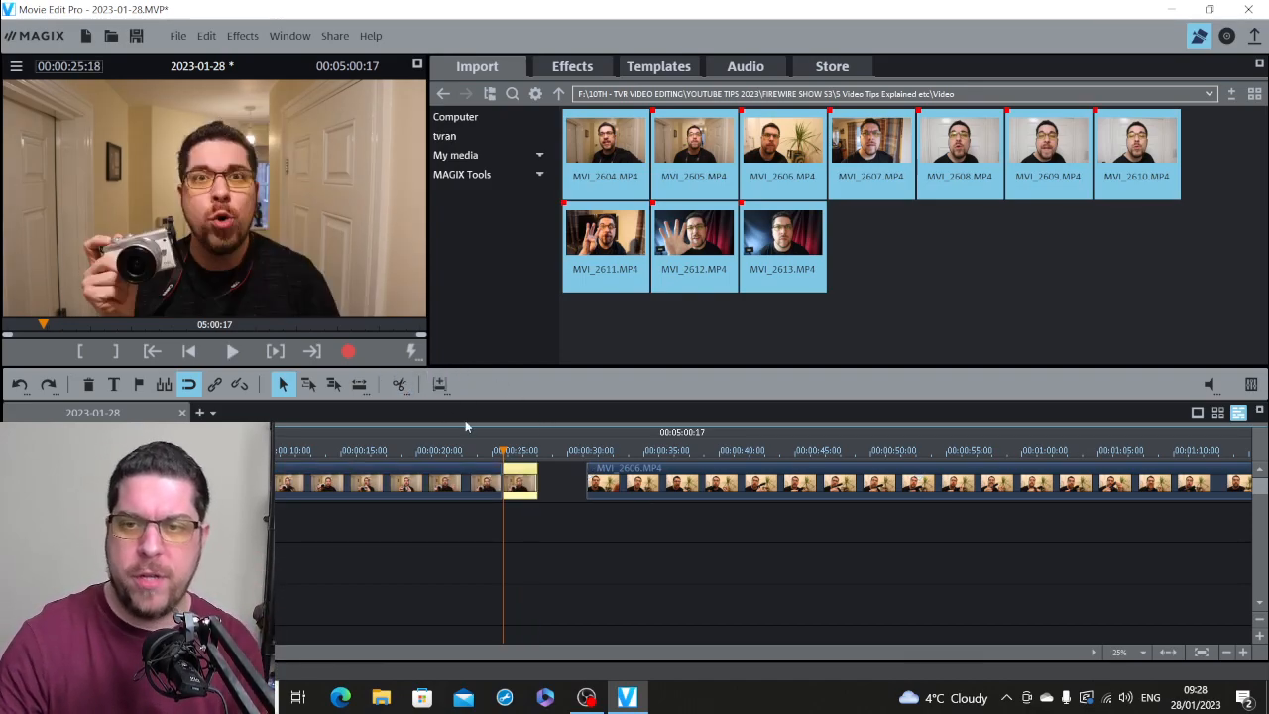
pyautogui.press('Delete')
# Step: Play the last seconds of the shortened clip from 00:00:23:16 to check the cut
pyautogui.click(473, 452)
pyautogui.press('space')
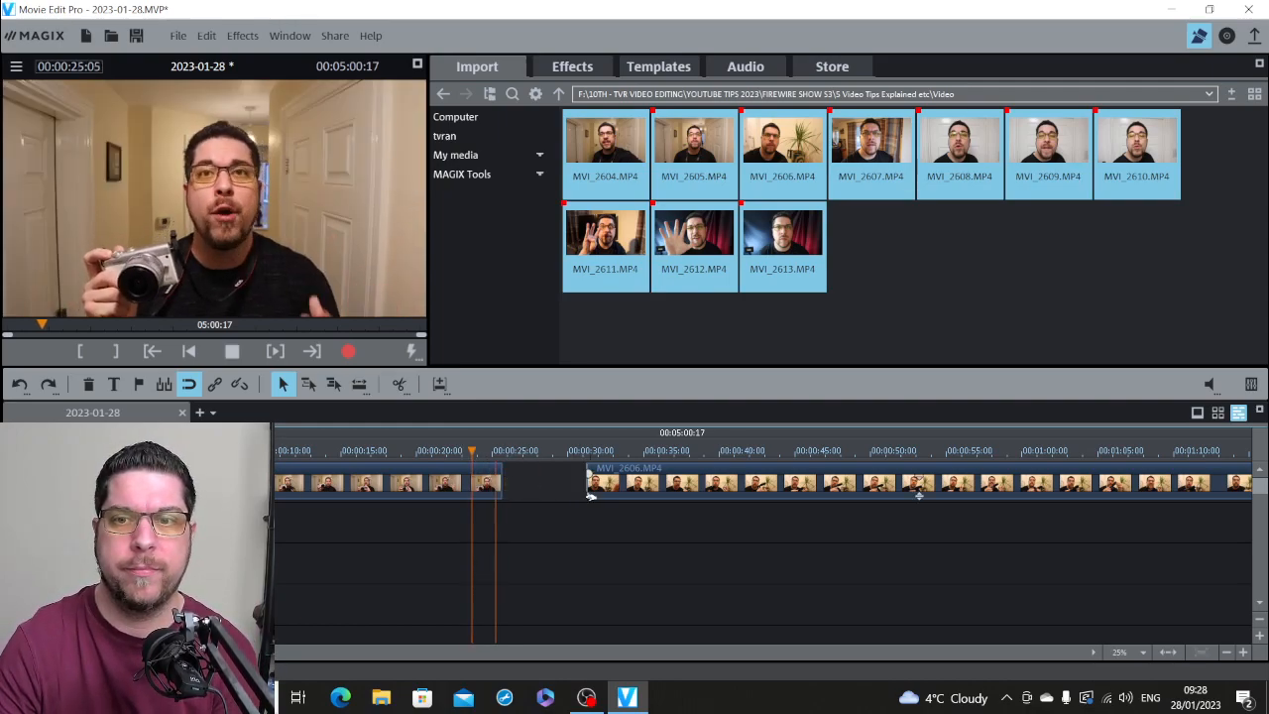
pyautogui.press('space')
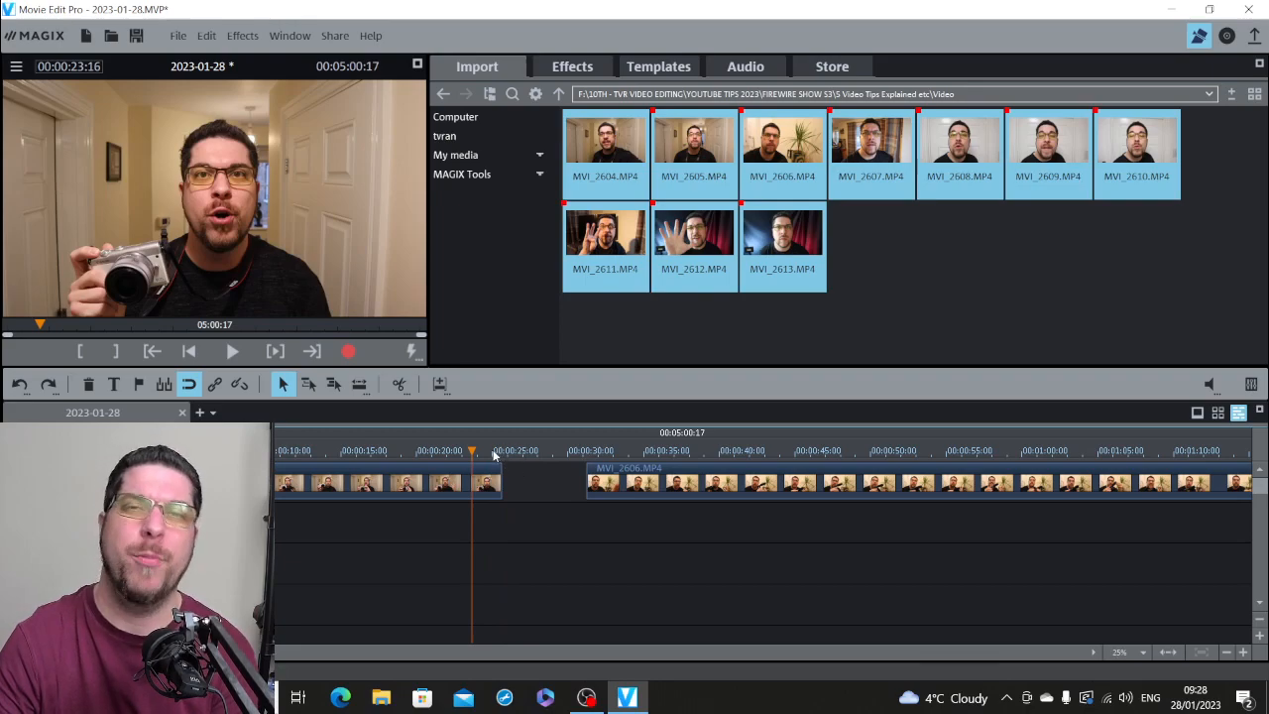
# Step: Enlarge the timeline to 12%, extend the end of the clip before MVI_2606.MP4 slightly and play the new ending
pyautogui.click(494, 452)
pyautogui.click(1241, 654)
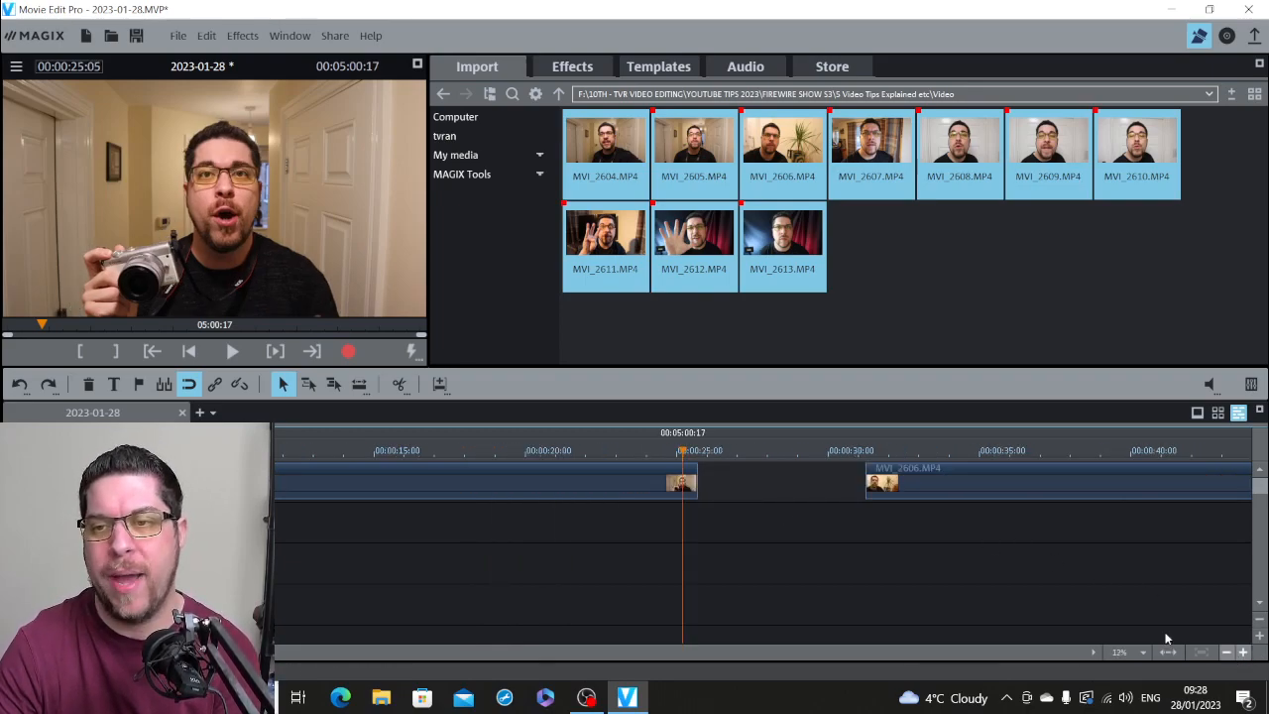
pyautogui.click(689, 485)
pyautogui.moveTo(694, 483); pyautogui.dragTo(638, 453)
pyautogui.press('space')
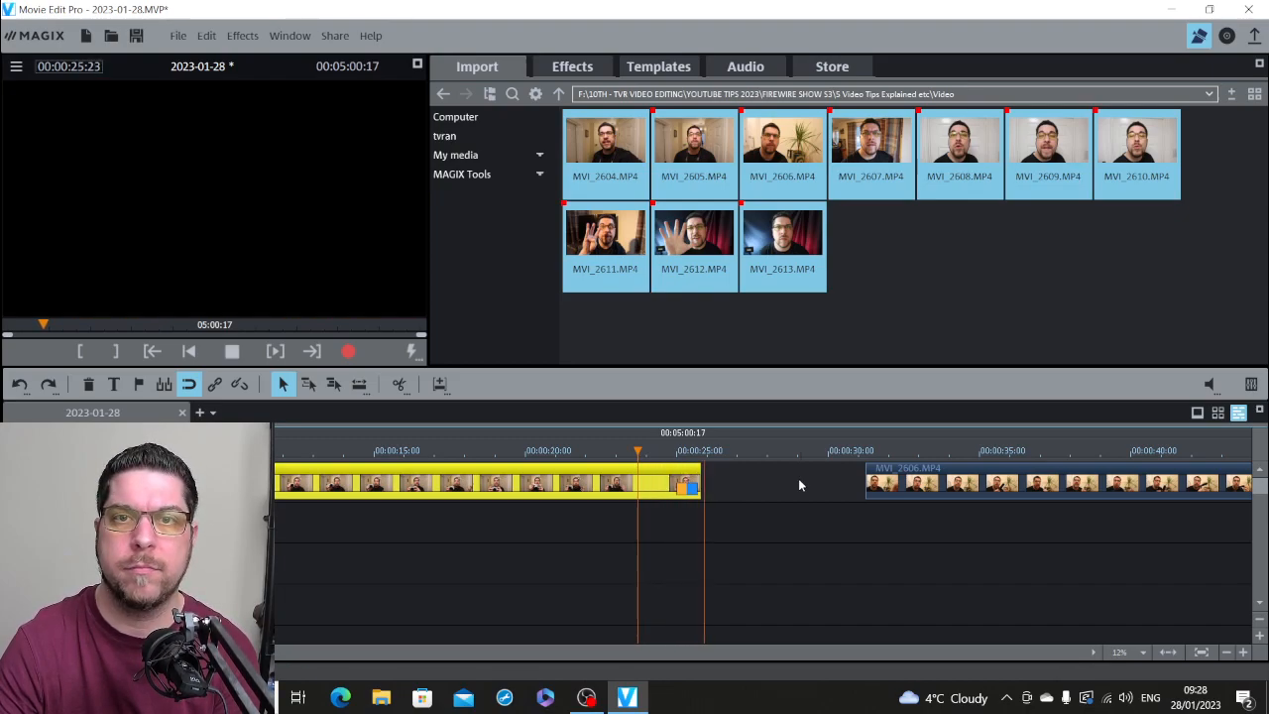
# Step: Extend the end of the clip before MVI_2606.MP4 to 00:00:26:21 and check its last frames
pyautogui.press('space')
pyautogui.moveTo(697, 480); pyautogui.dragTo(730, 480)
pyautogui.press('space')
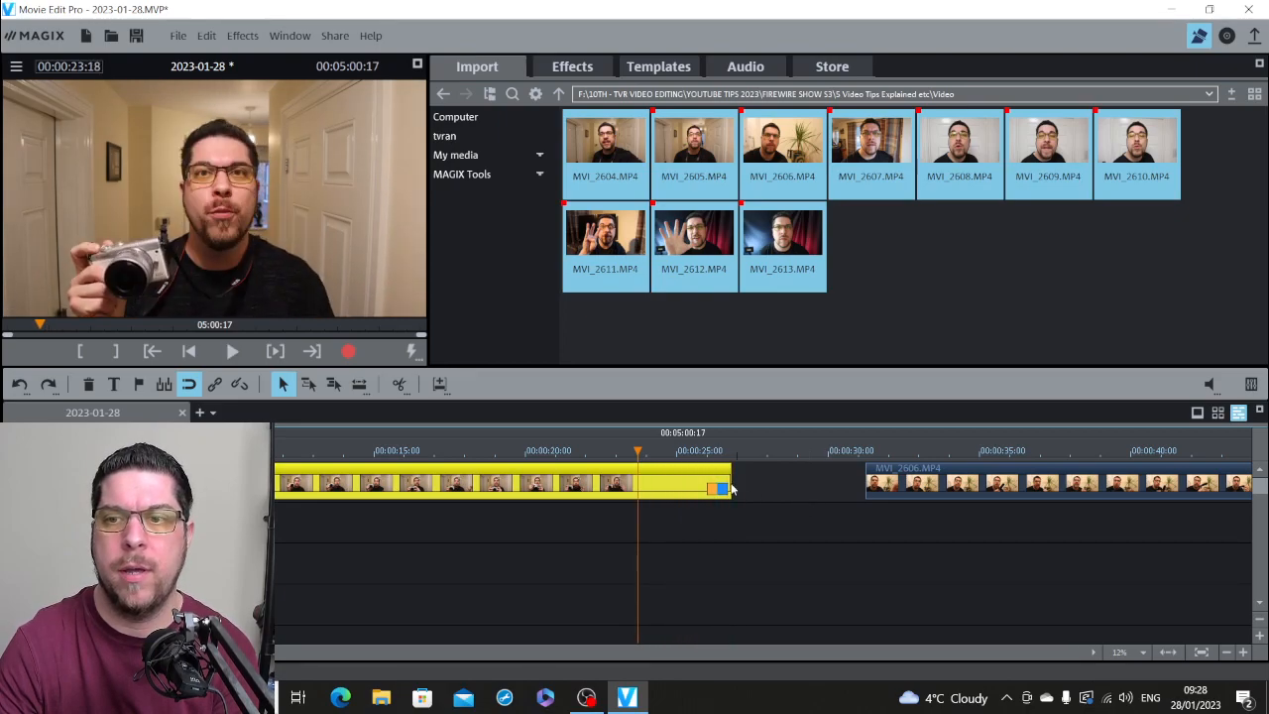
pyautogui.click(715, 452)
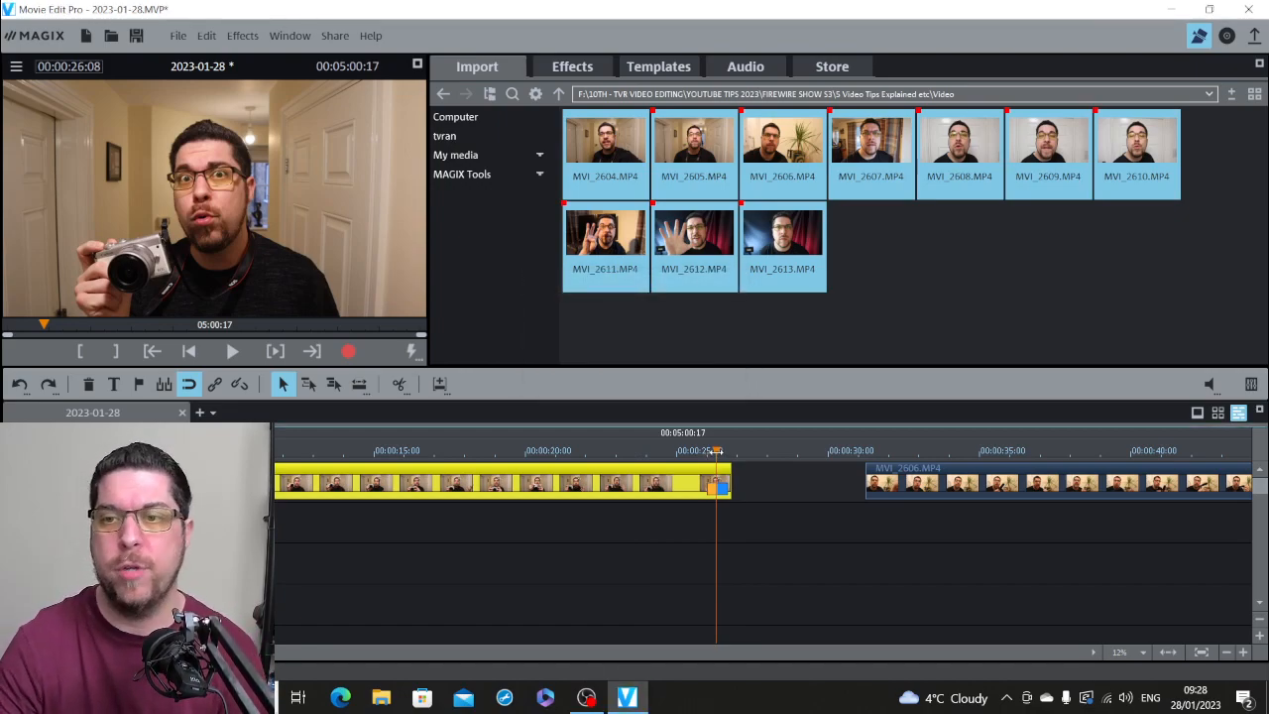
pyautogui.moveTo(716, 451)
pyautogui.mouseDown()
pyautogui.moveTo(700, 451)
pyautogui.moveTo(732, 451)
pyautogui.mouseUp()
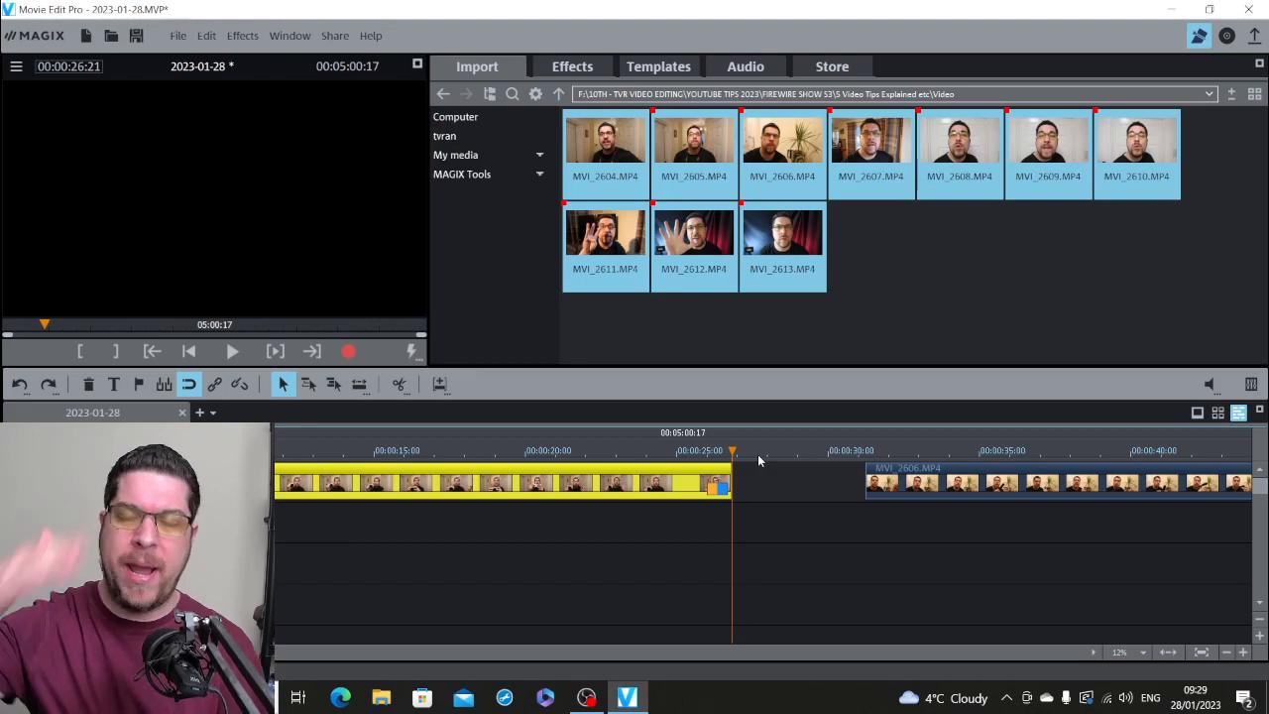
# Step: Move MVI_2606.MP4 closer to the preceding clip, to 00:00:29:03, and play its beginning to find where the speech starts
pyautogui.moveTo(943, 485); pyautogui.dragTo(864, 478)
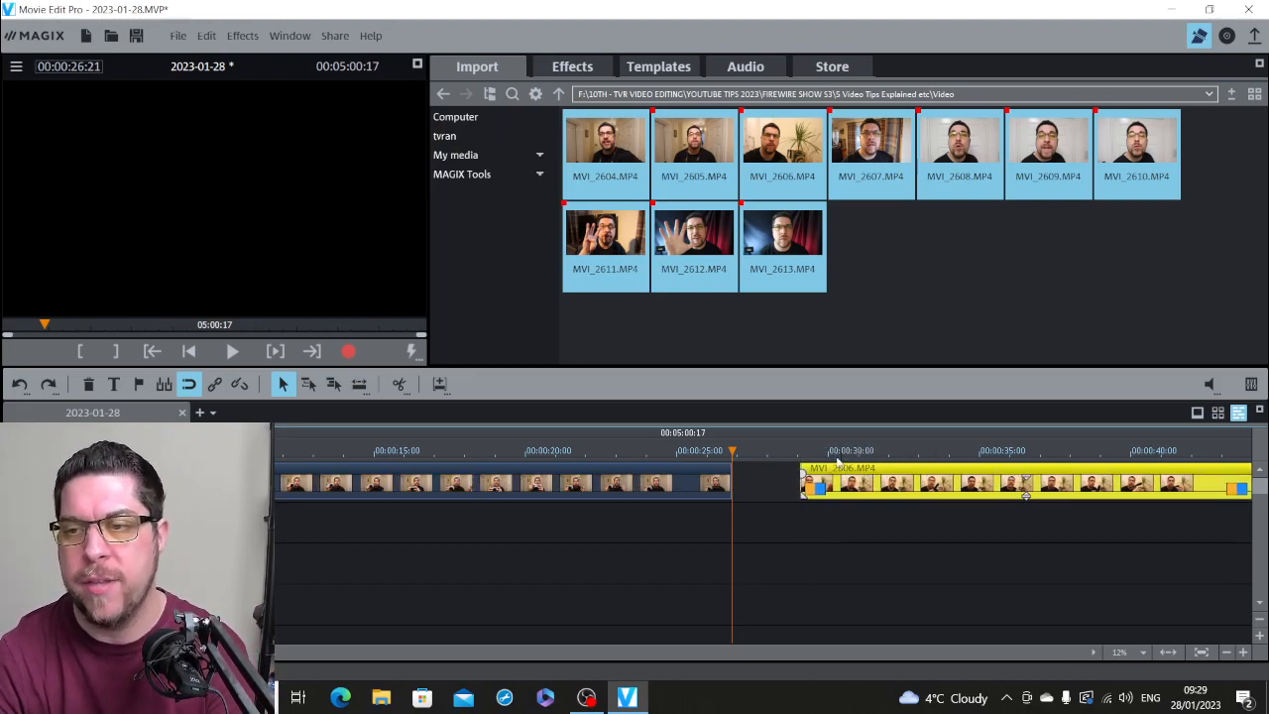
pyautogui.click(800, 453)
pyautogui.press('space')
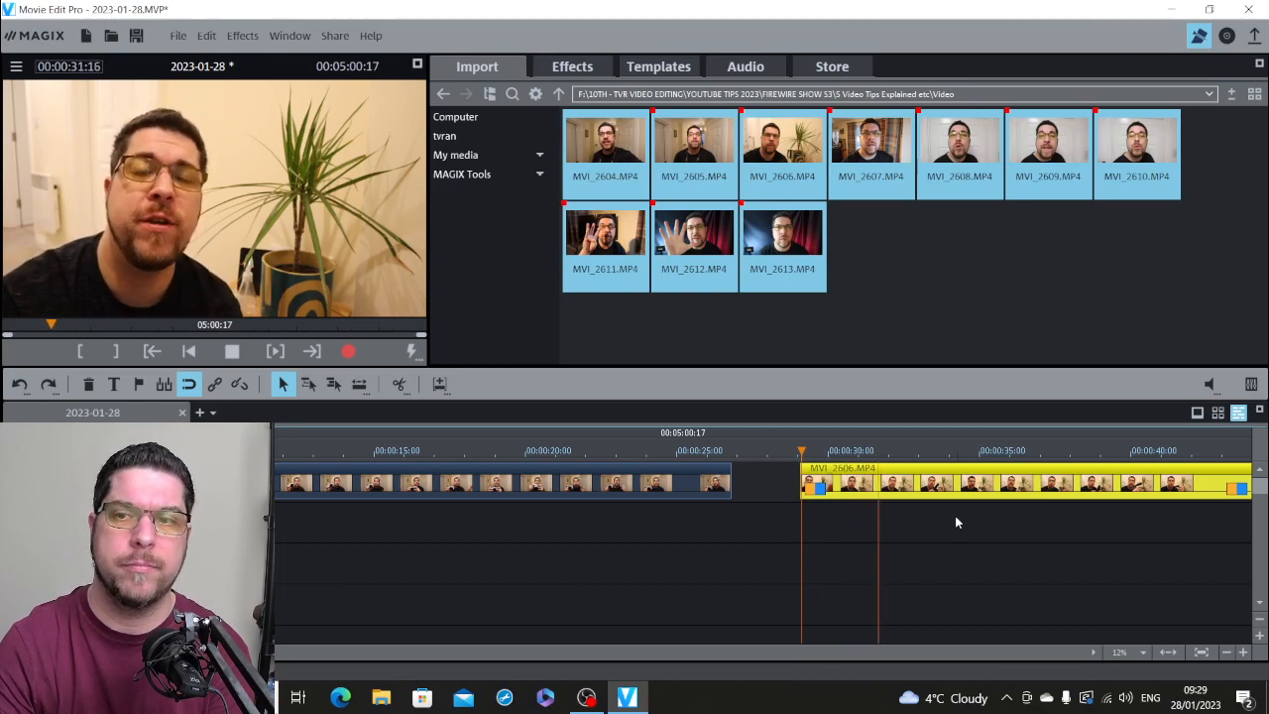
pyautogui.press('space')
pyautogui.press('space')
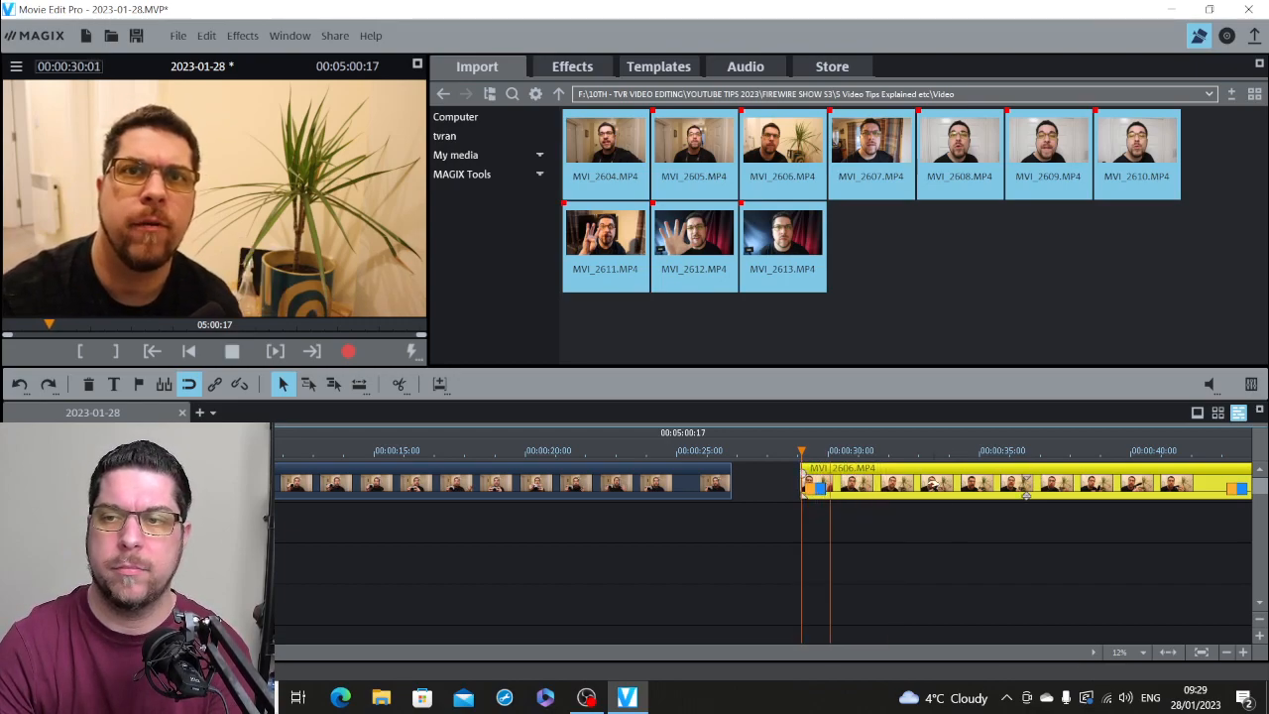
pyautogui.press('space')
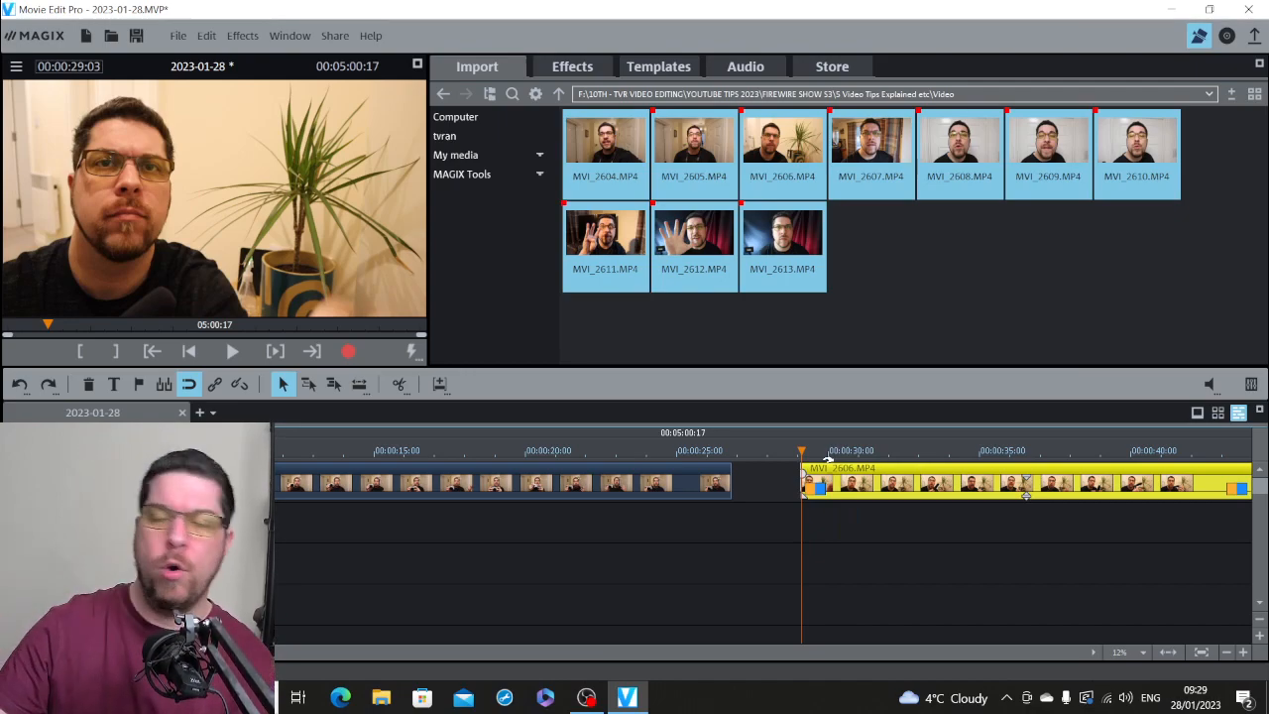
pyautogui.press('space')
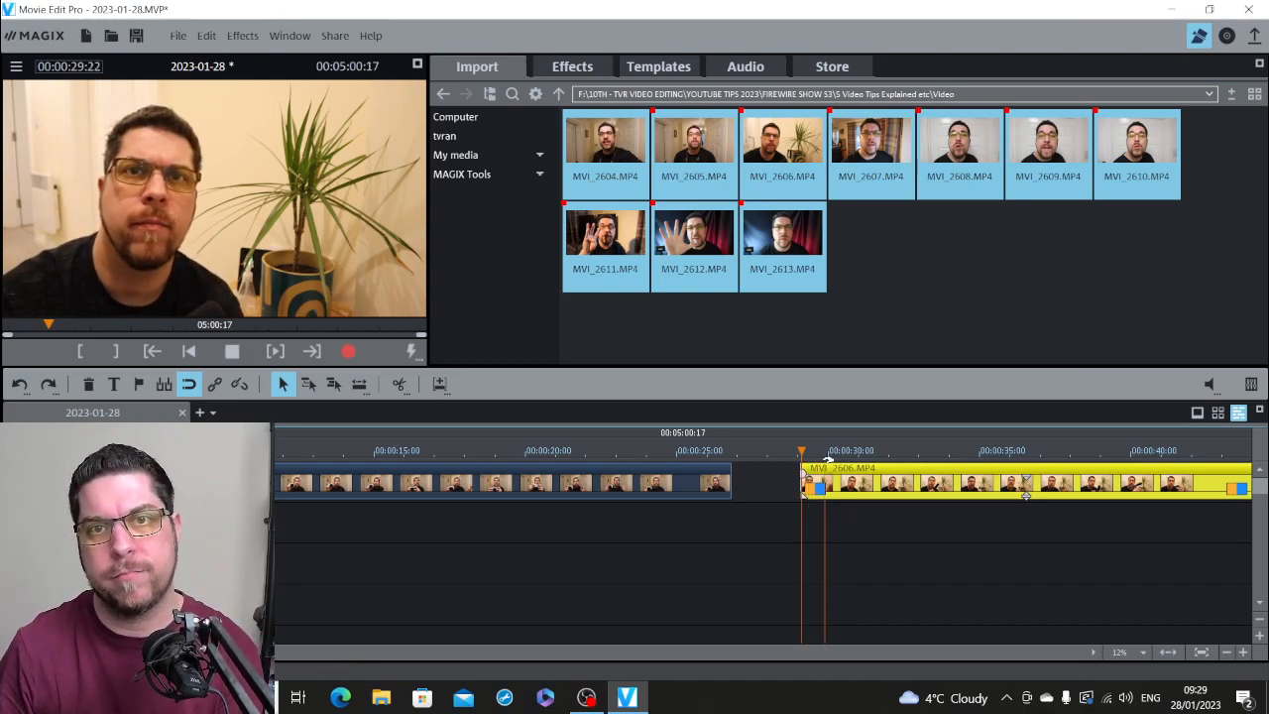
pyautogui.press('space')
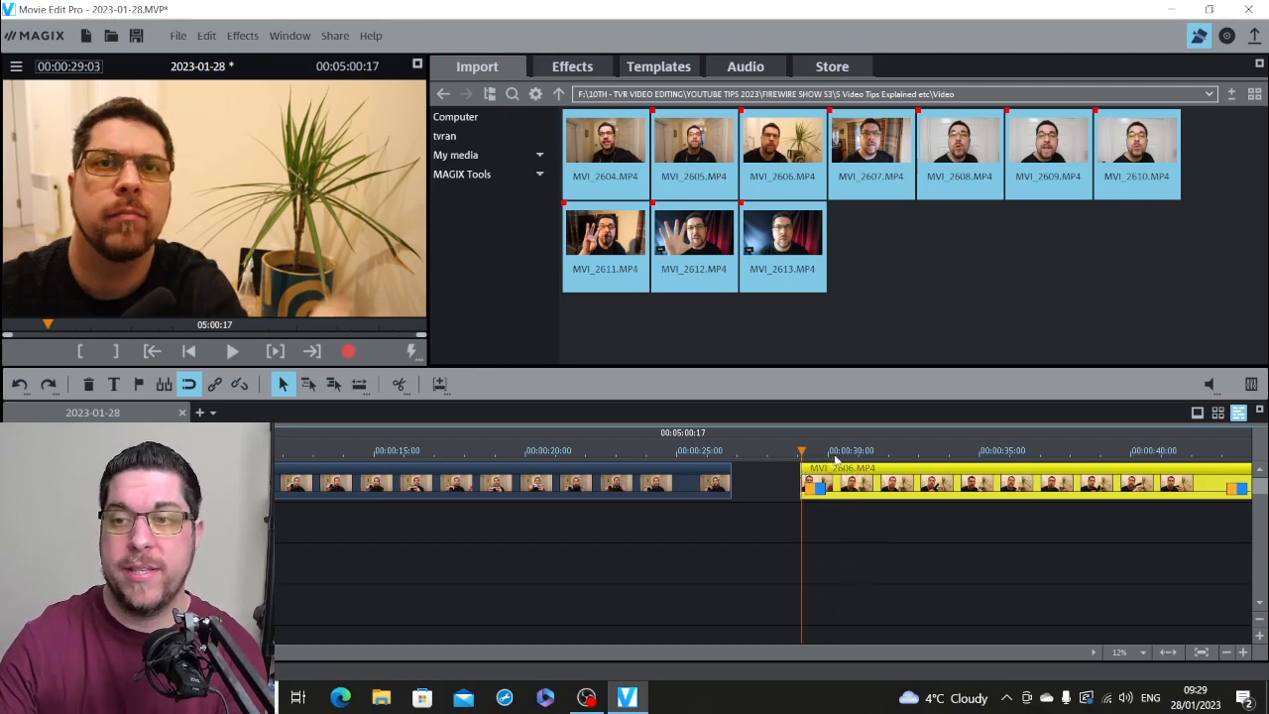
# Step: Split MVI_2606.MP4 at 00:00:30:10 and delete the piece before the cut
pyautogui.click(847, 458)
pyautogui.press('space')
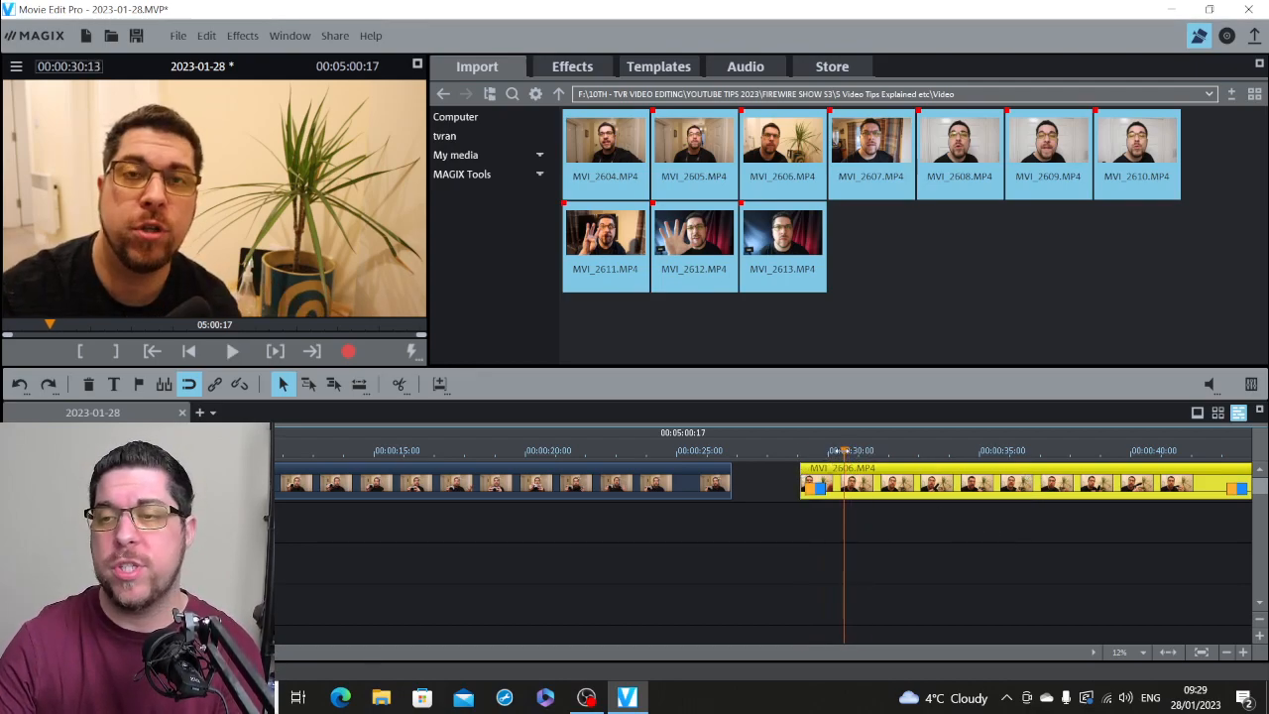
pyautogui.press('space')
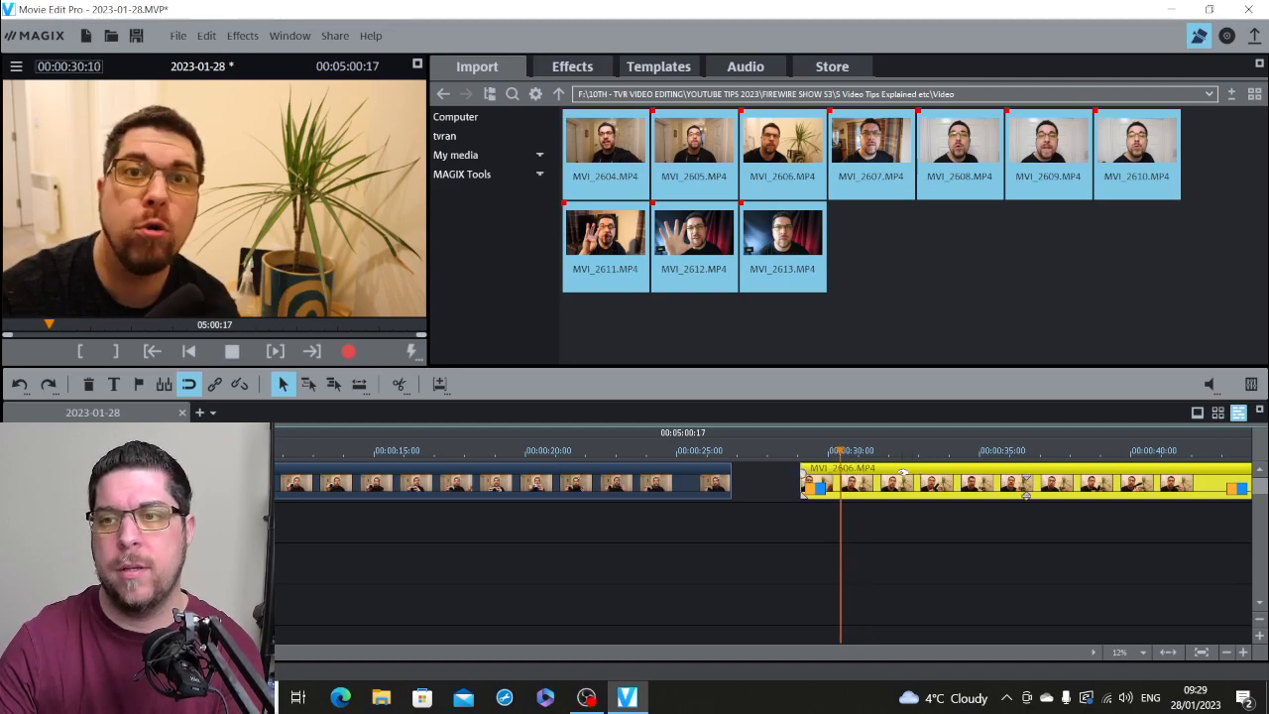
pyautogui.press('space')
pyautogui.click(397, 385)
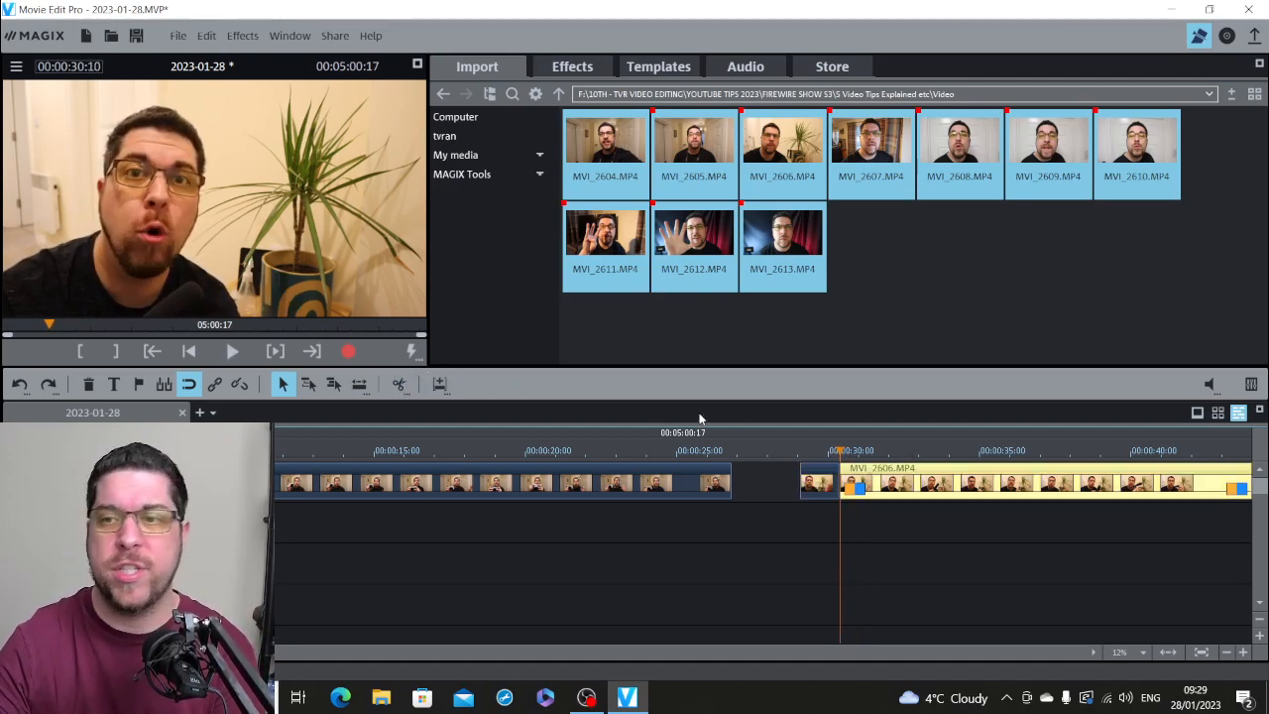
pyautogui.press('Delete')
# Step: Snap the trimmed MVI_2606.MP4 against the end of the preceding clip and play across the join
pyautogui.moveTo(1091, 490); pyautogui.dragTo(1002, 495)
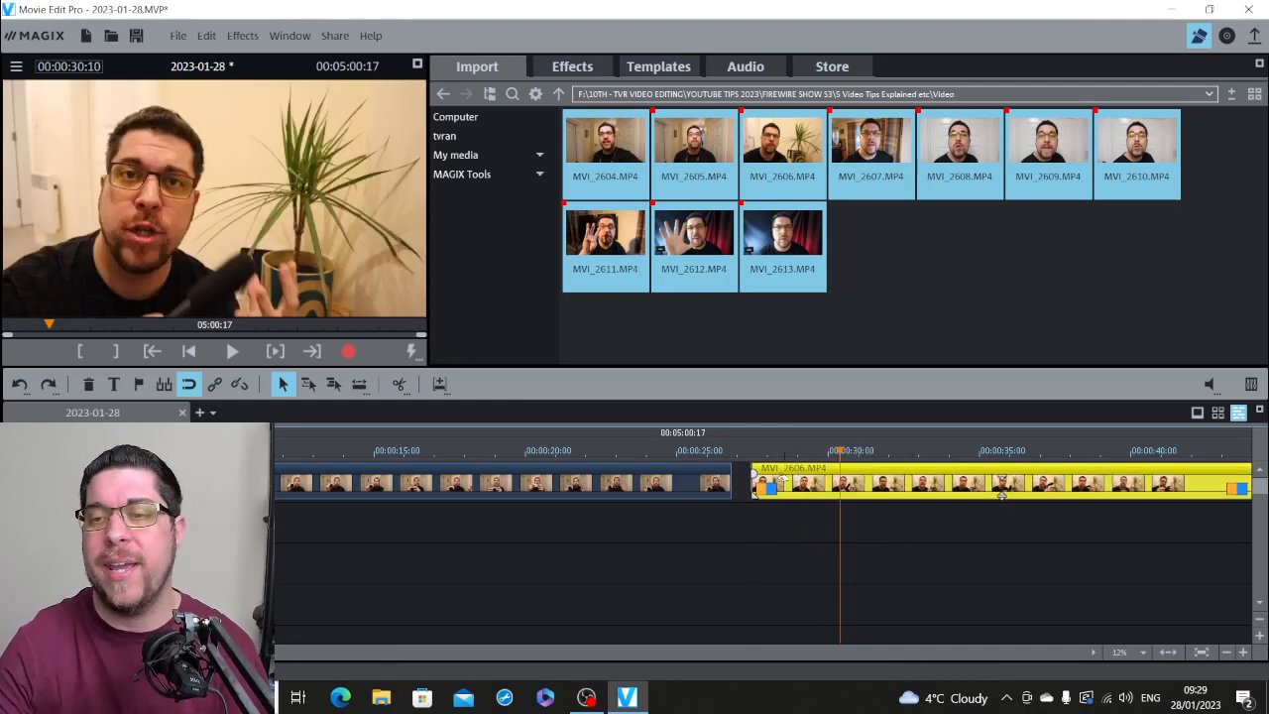
pyautogui.moveTo(1002, 494); pyautogui.dragTo(992, 494)
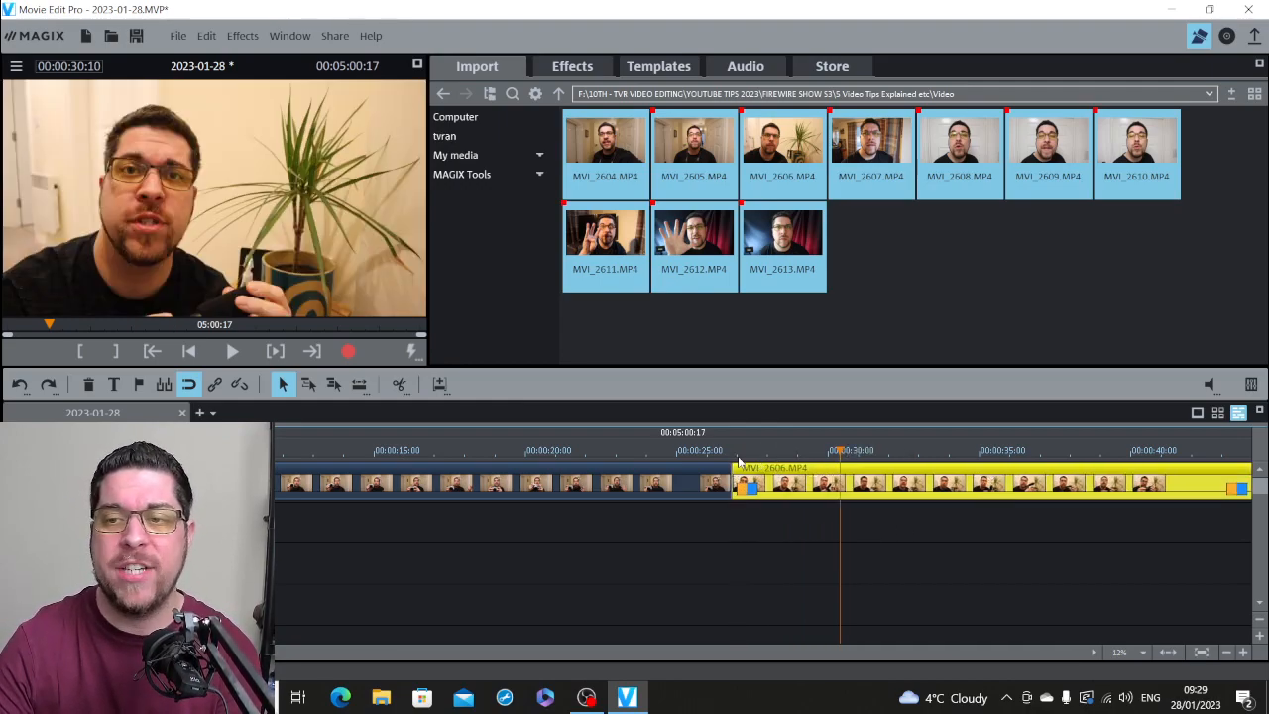
pyautogui.press('space')
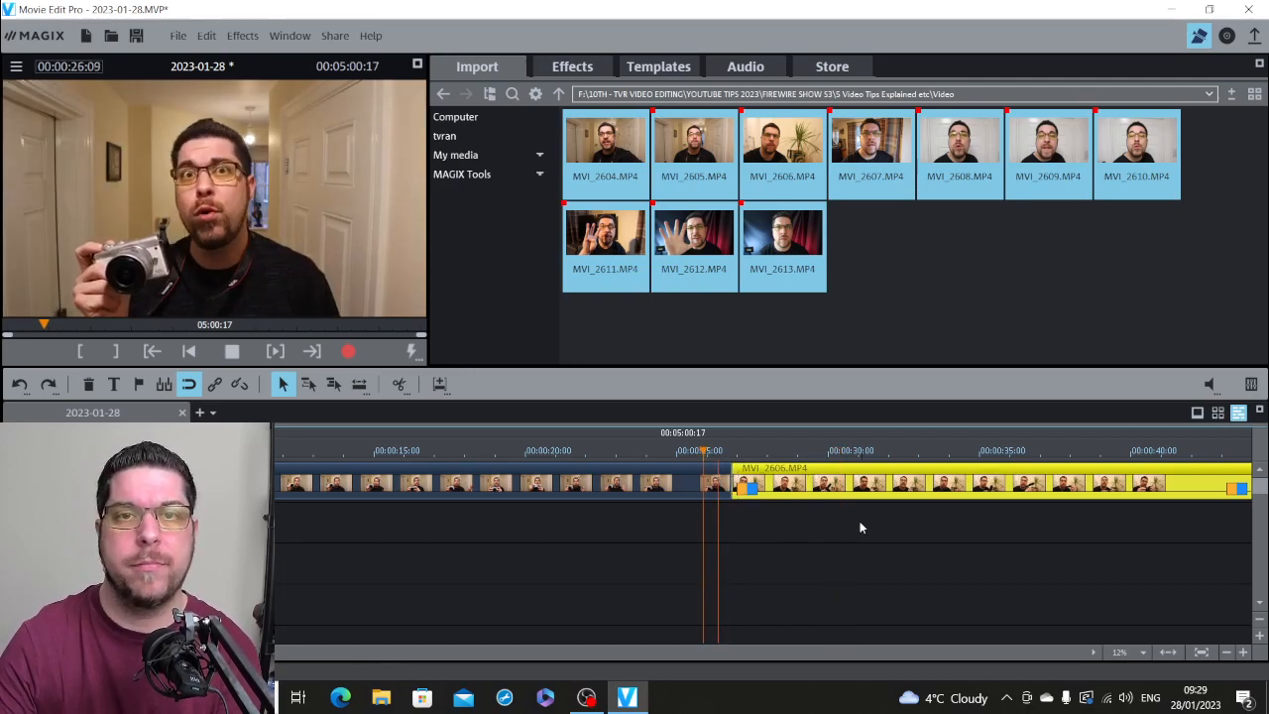
pyautogui.press('space')
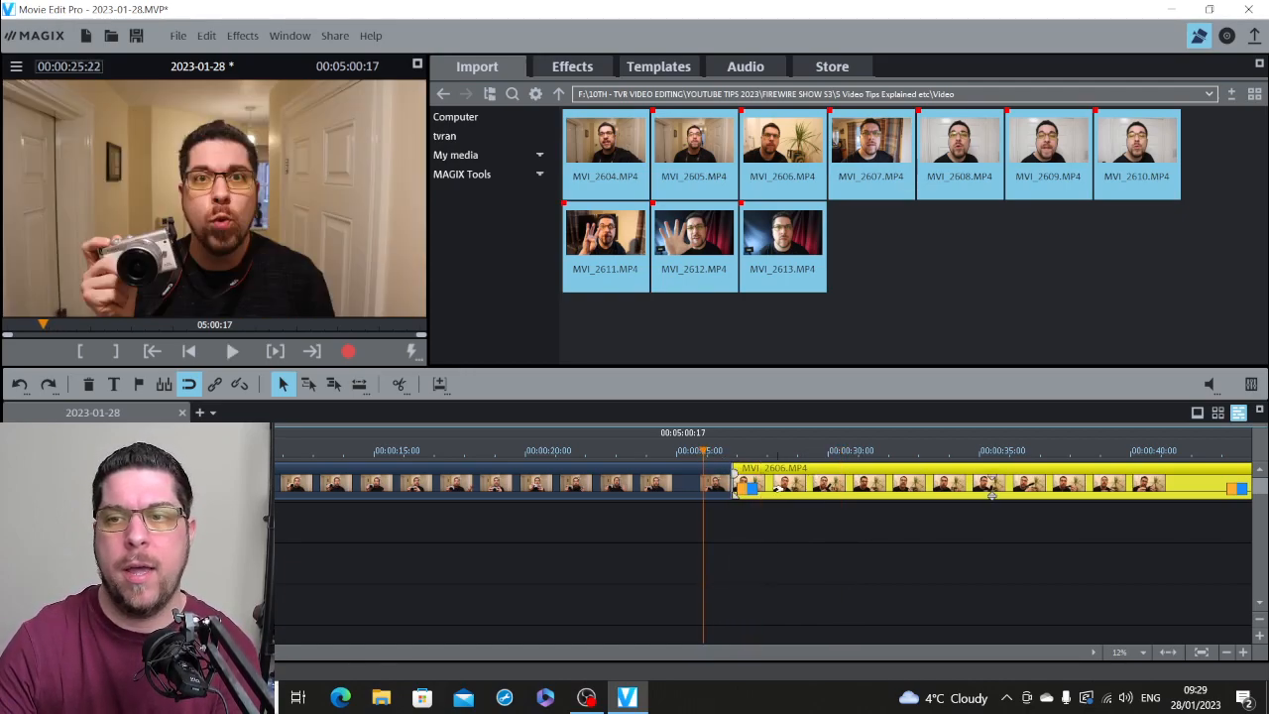
# Step: Enlarge the timeline at the join, overlap MVI_2606.MP4 one frame onto the preceding clip as a short crossfade and play the transition
pyautogui.click(731, 451)
pyautogui.click(1242, 653)
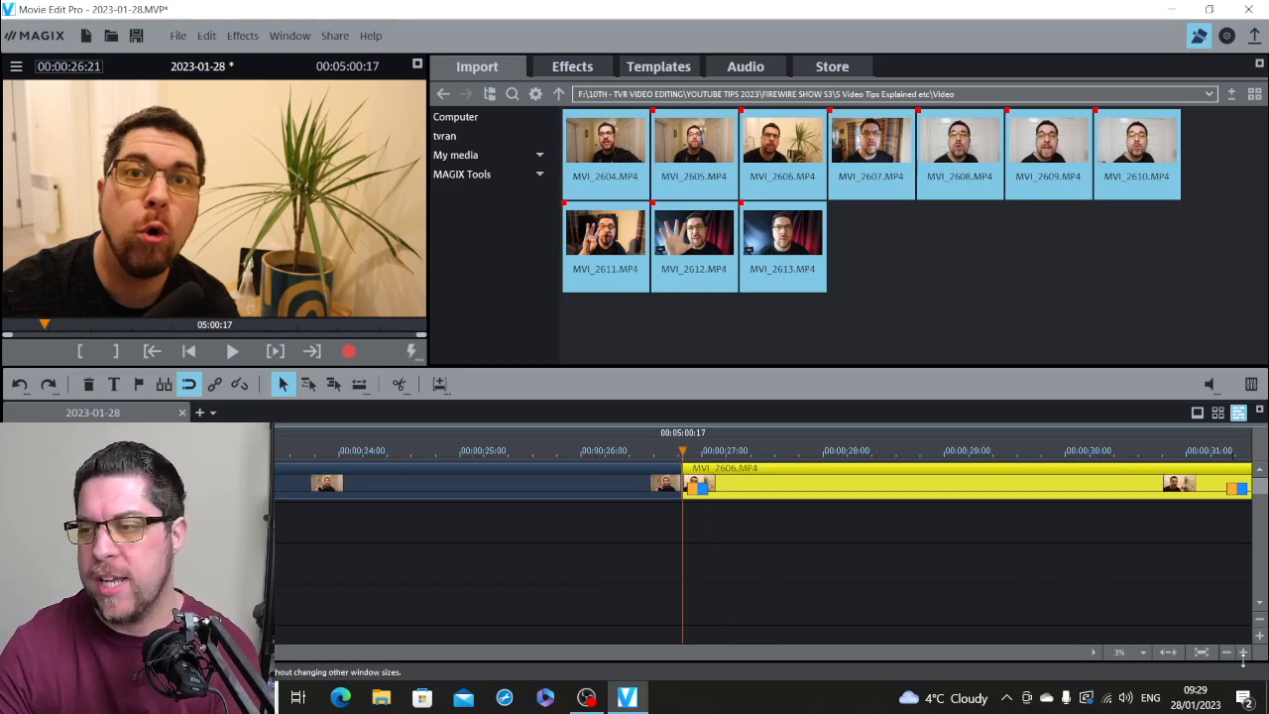
pyautogui.click(1243, 652)
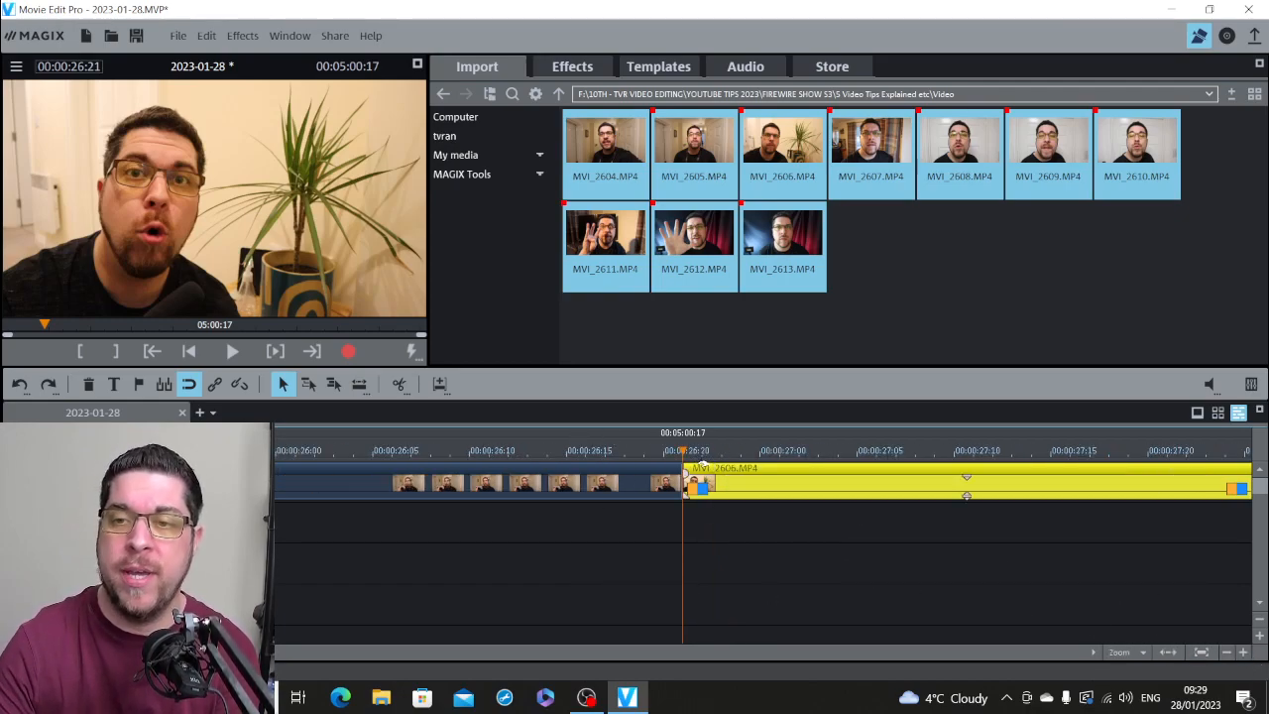
pyautogui.moveTo(711, 469); pyautogui.dragTo(677, 484)
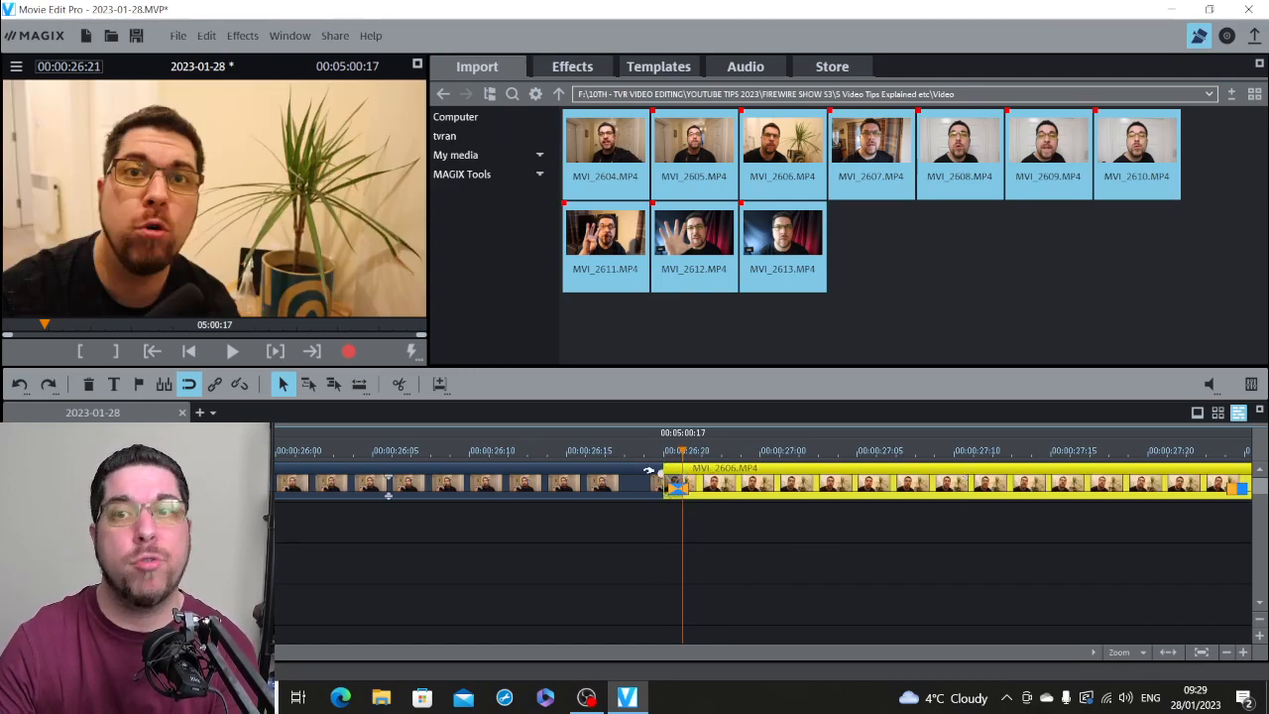
pyautogui.click(608, 454)
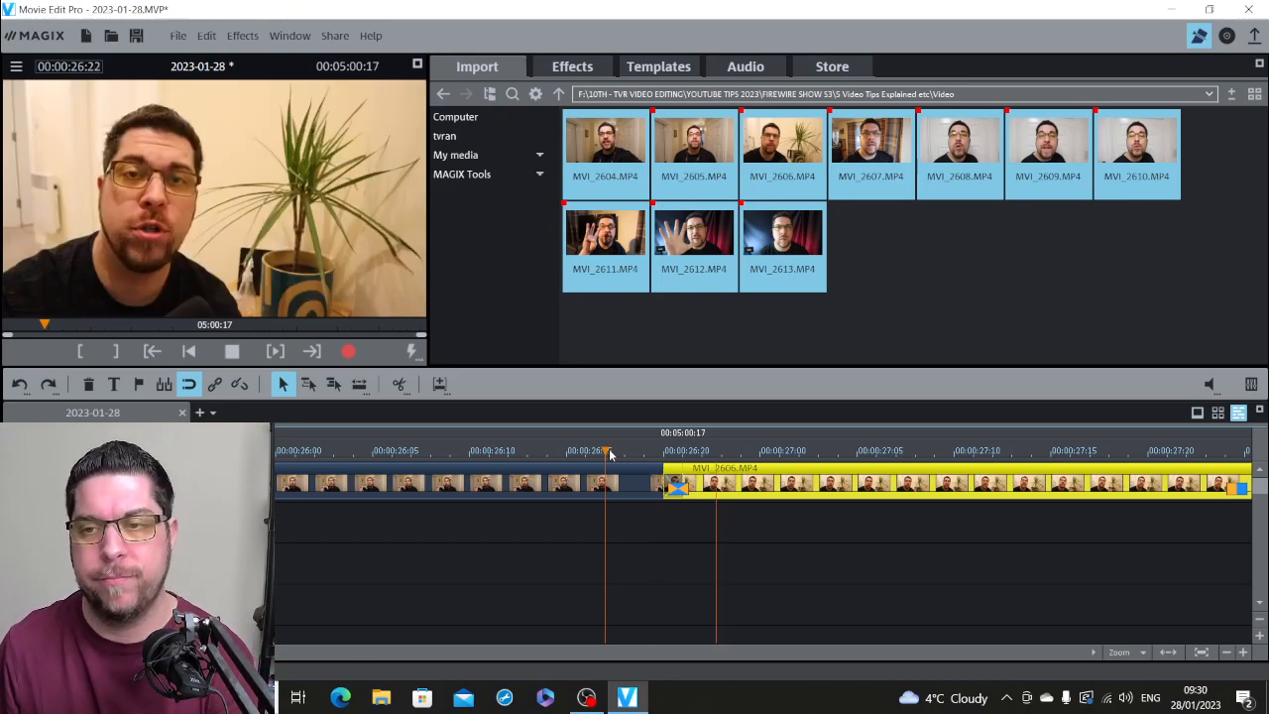
pyautogui.click(334, 448)
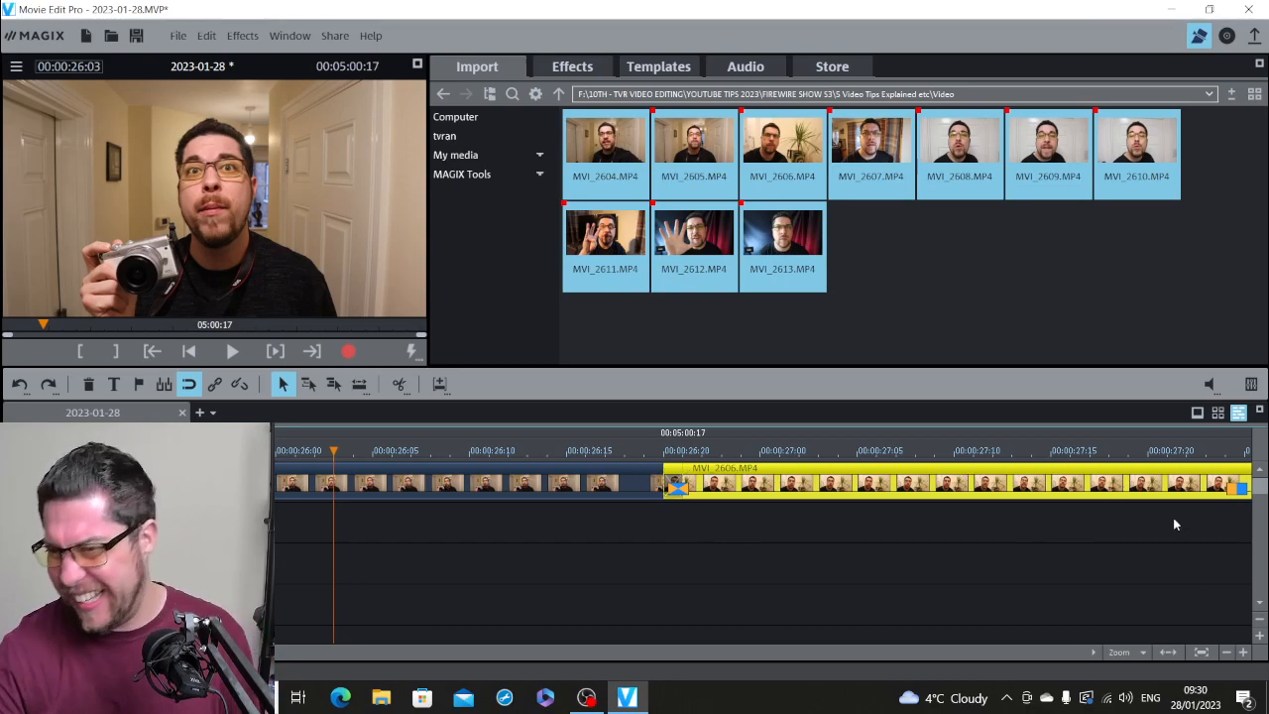
# Step: Reduce the timeline to 24% and play MVI_2606.MP4 from 00:00:45:07 to check its middle section
pyautogui.click(1226, 651)
pyautogui.click(1226, 651)
pyautogui.click(1226, 651)
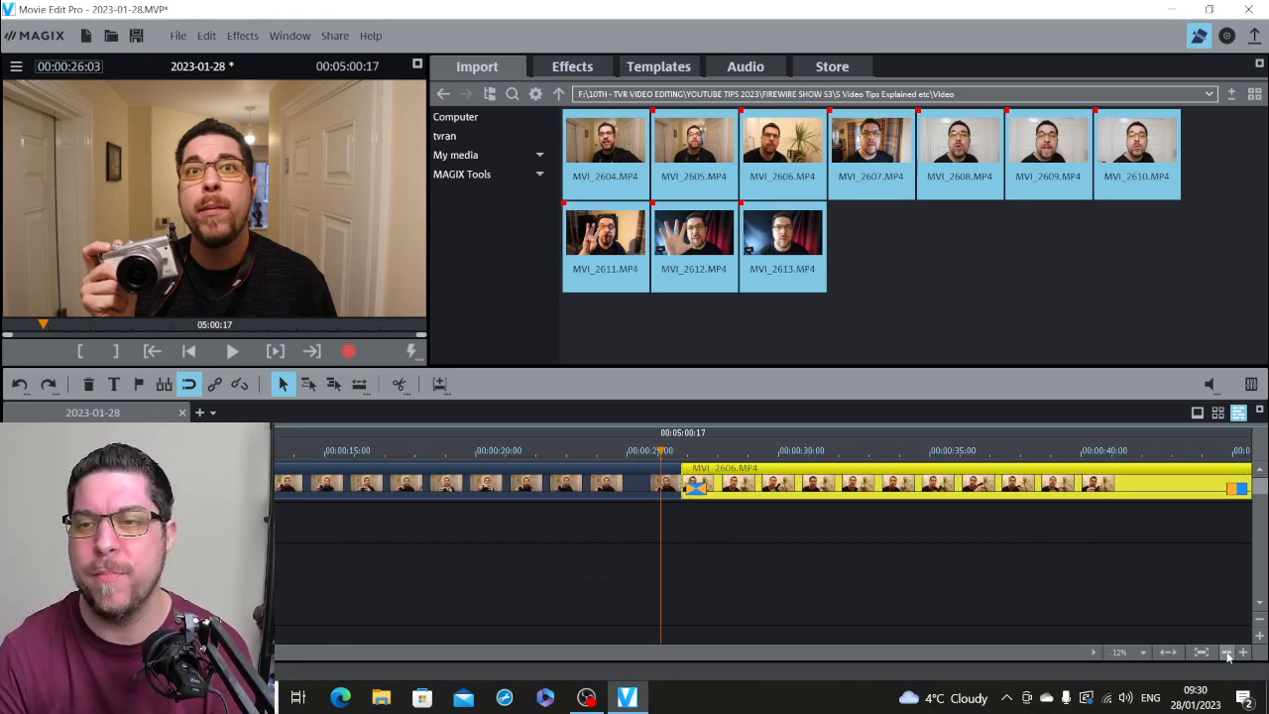
pyautogui.click(1226, 651)
pyautogui.click(797, 456)
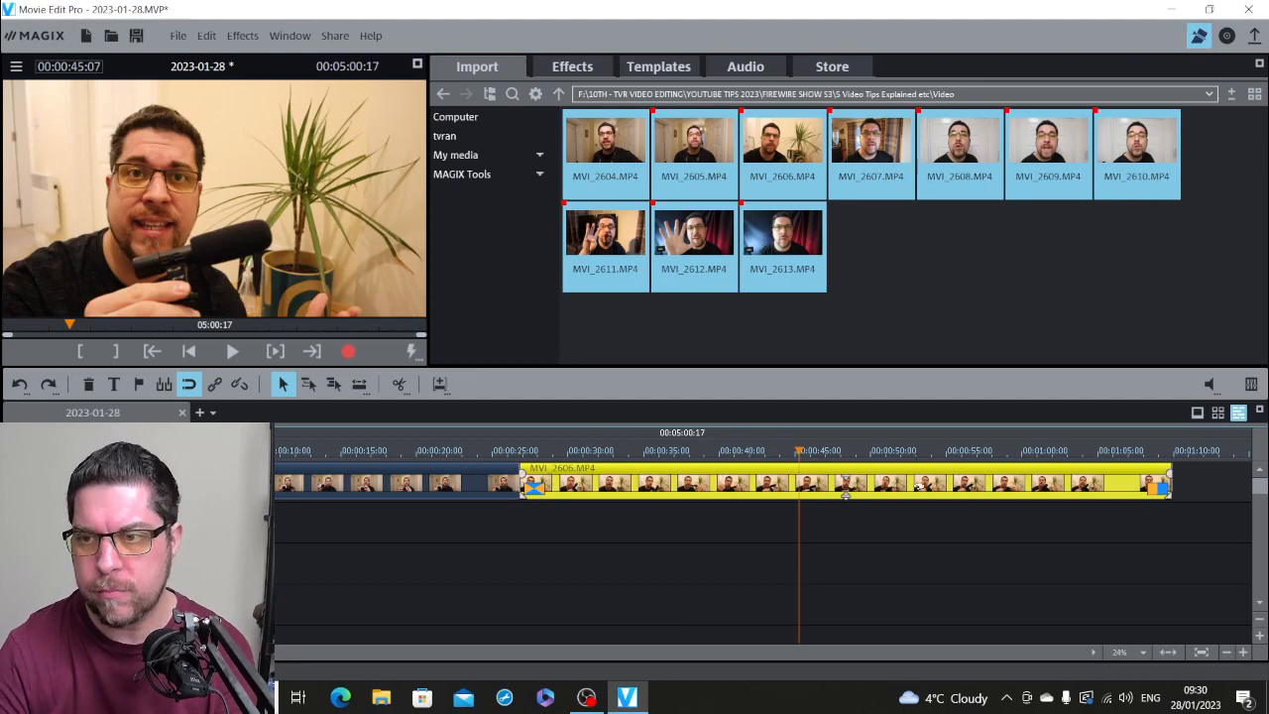
pyautogui.press('space')
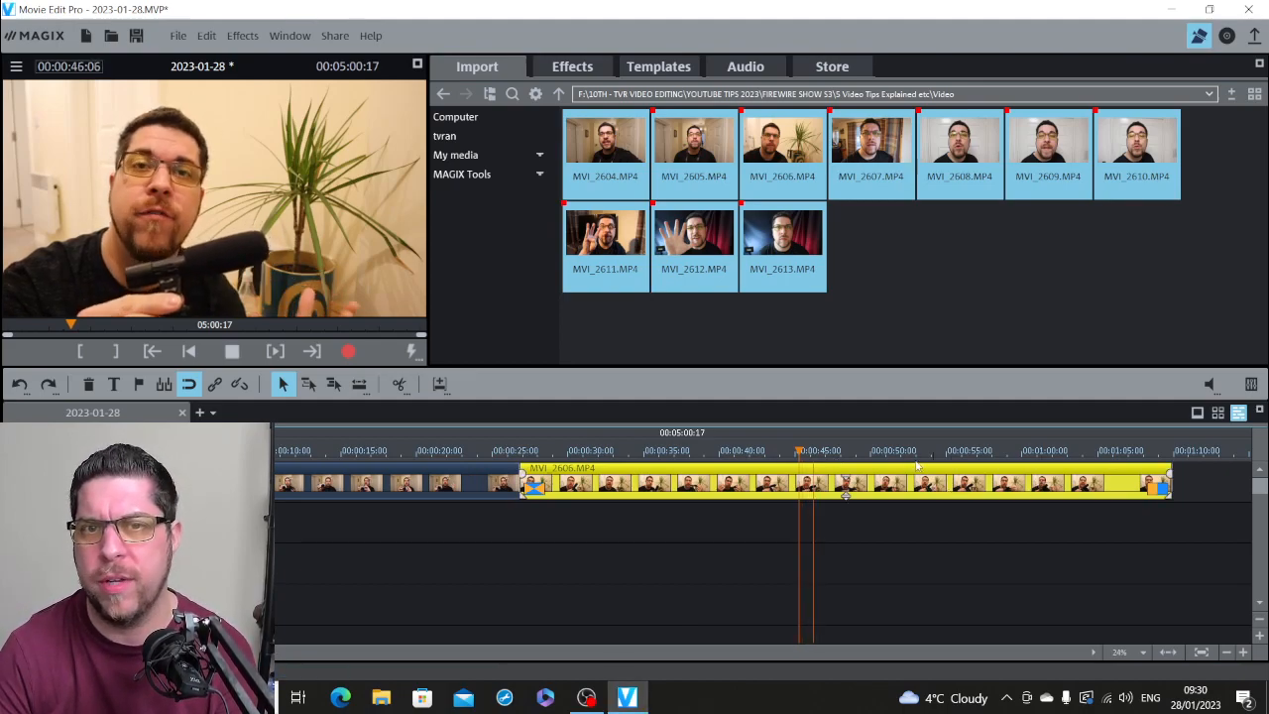
pyautogui.press('space')
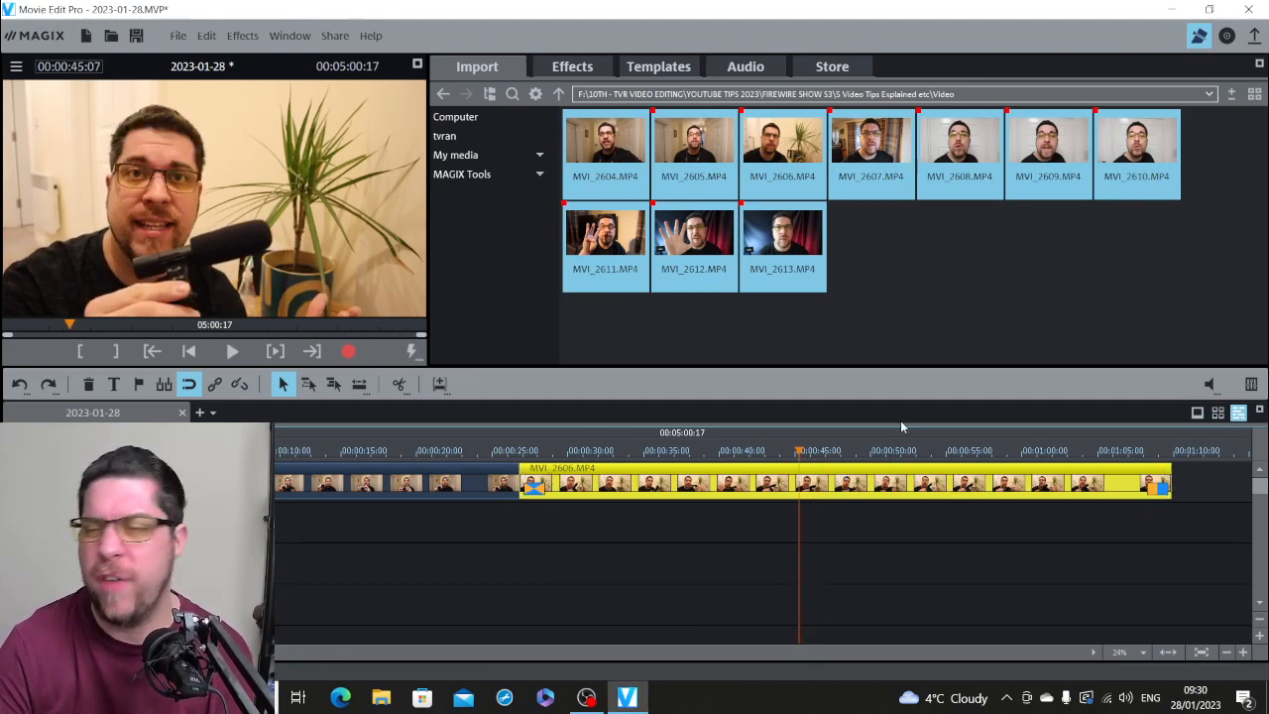
# Step: Play the final seconds of MVI_2606.MP4 and shorten its end to 00:01:06:19
pyautogui.click(1071, 451)
pyautogui.press('space')
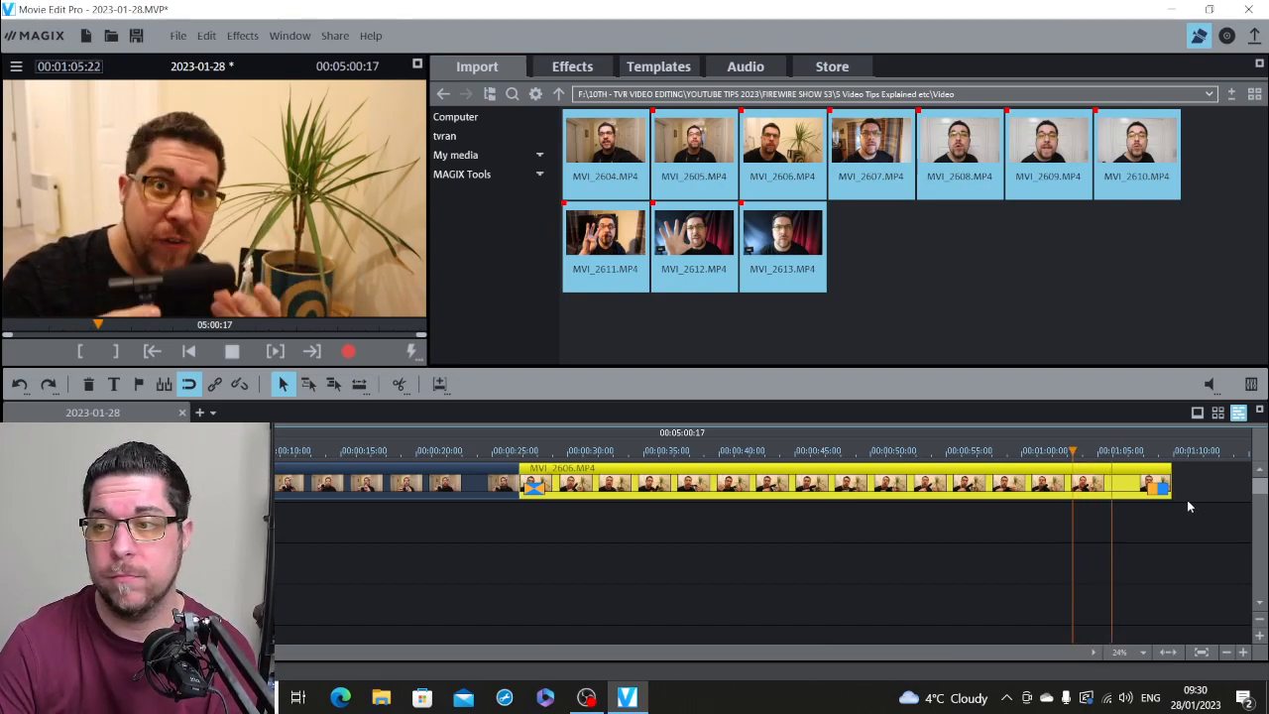
pyautogui.press('space')
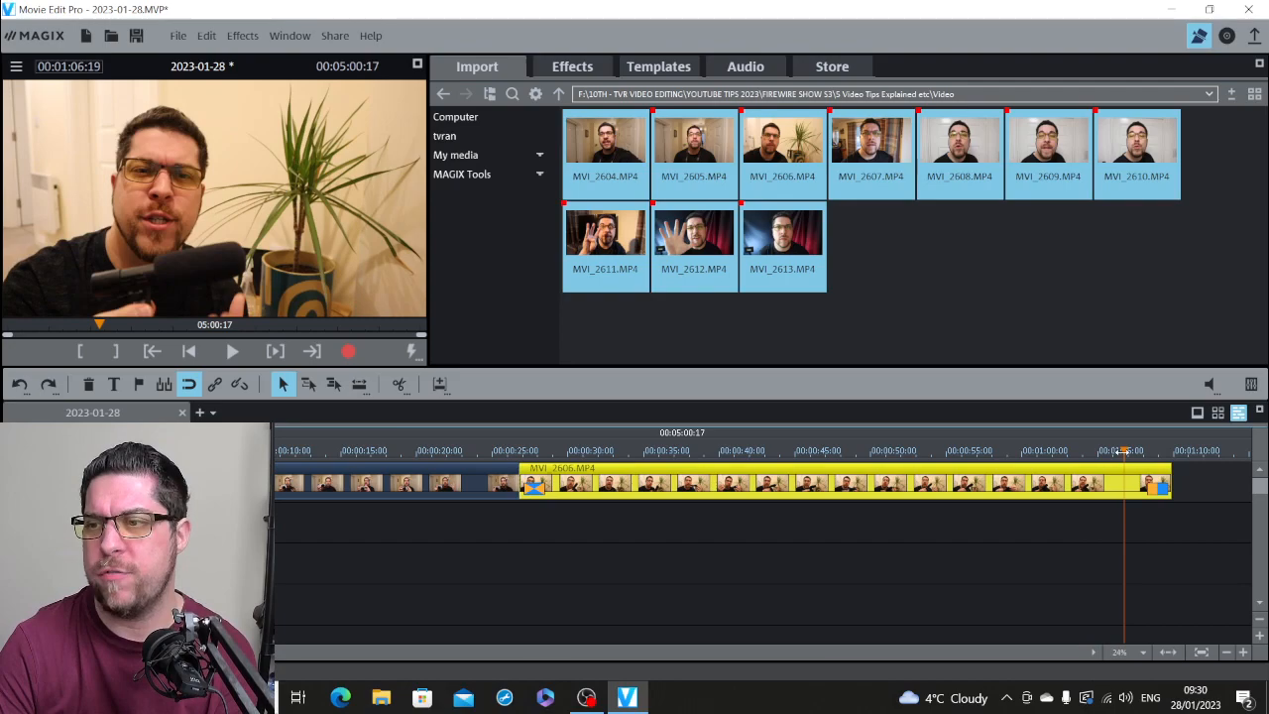
pyautogui.moveTo(1169, 480); pyautogui.dragTo(1122, 480)
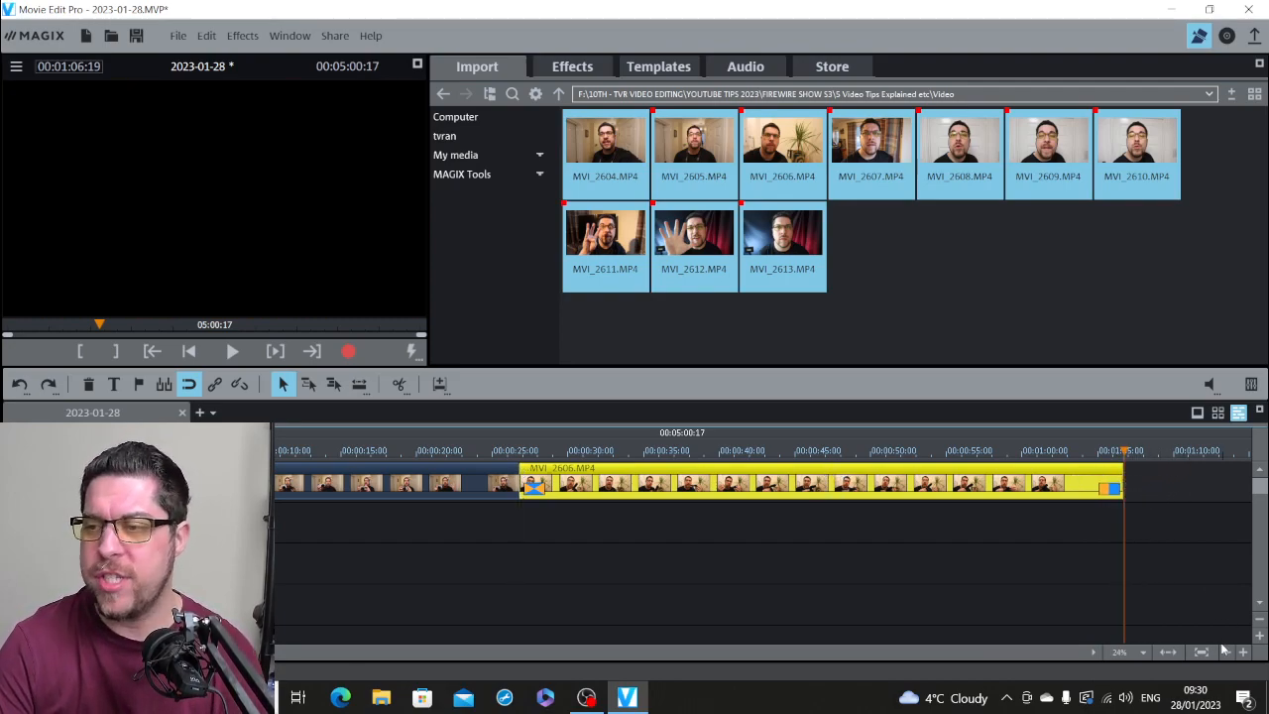
# Step: Move MVI_2607.MP4 closer to the trimmed end of MVI_2606.MP4, starting at about 00:01:09:12
pyautogui.click(1226, 652)
pyautogui.click(1226, 652)
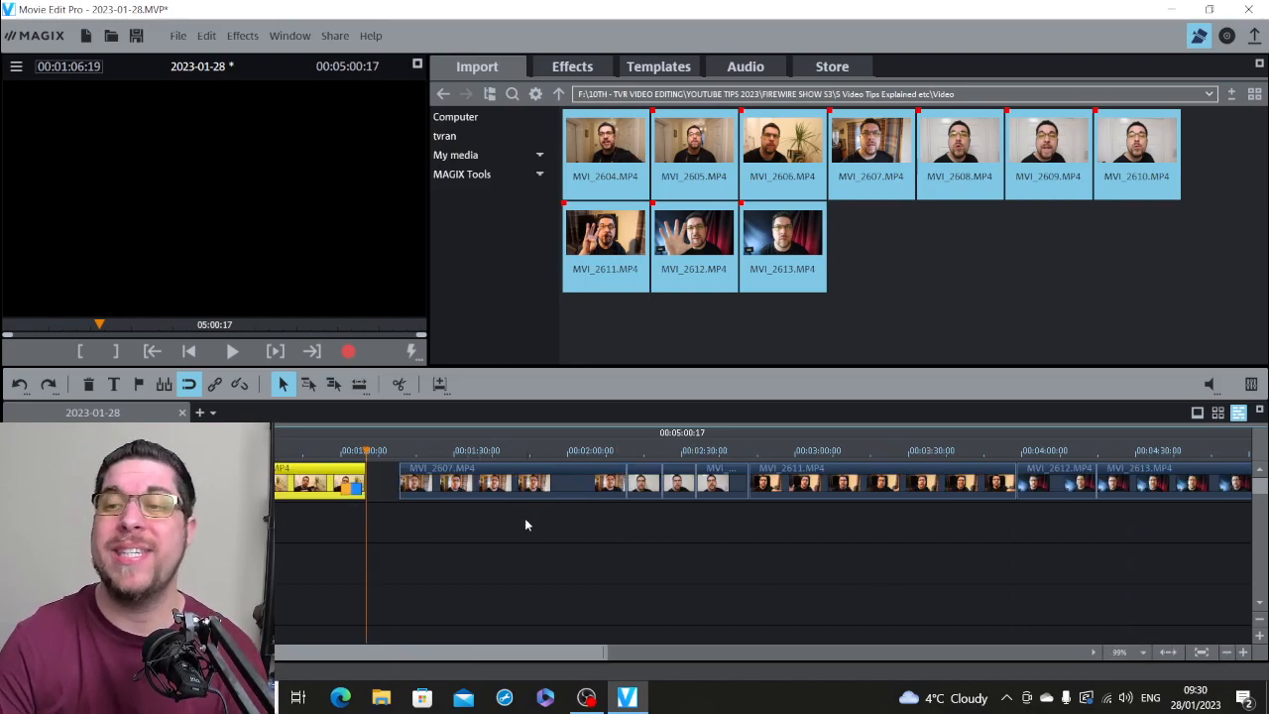
pyautogui.click(1227, 654)
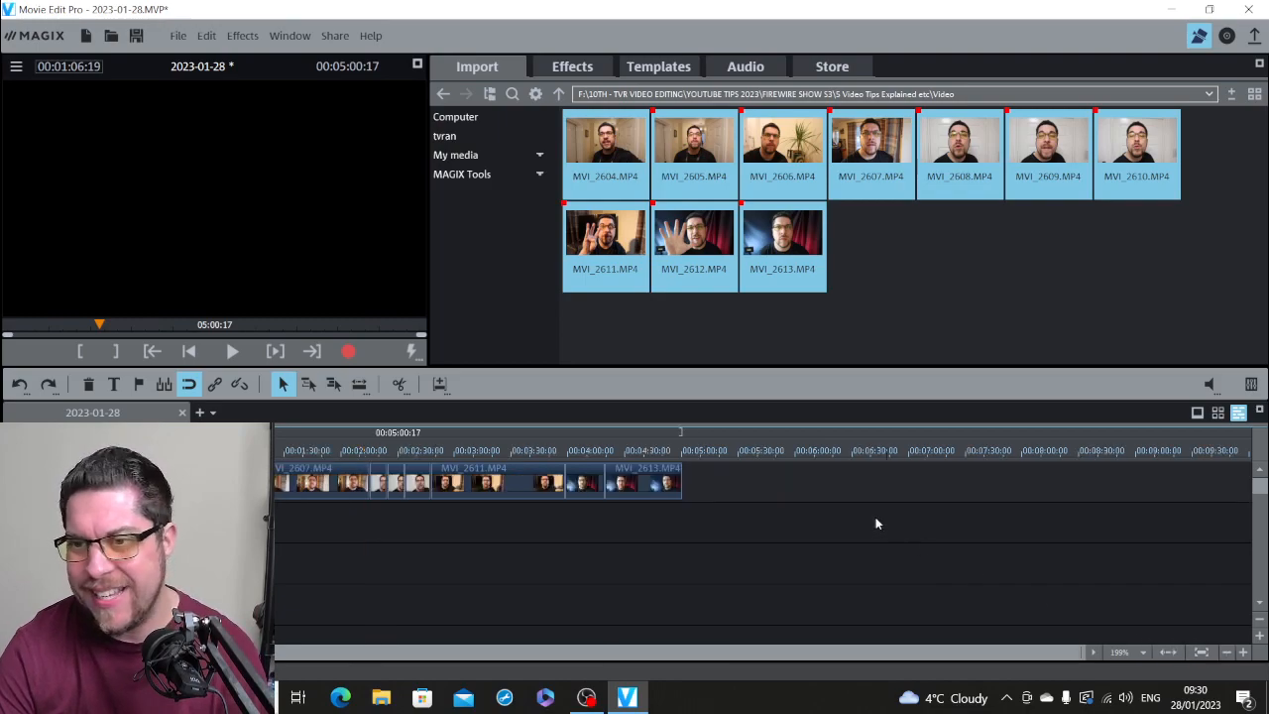
pyautogui.click(1243, 652)
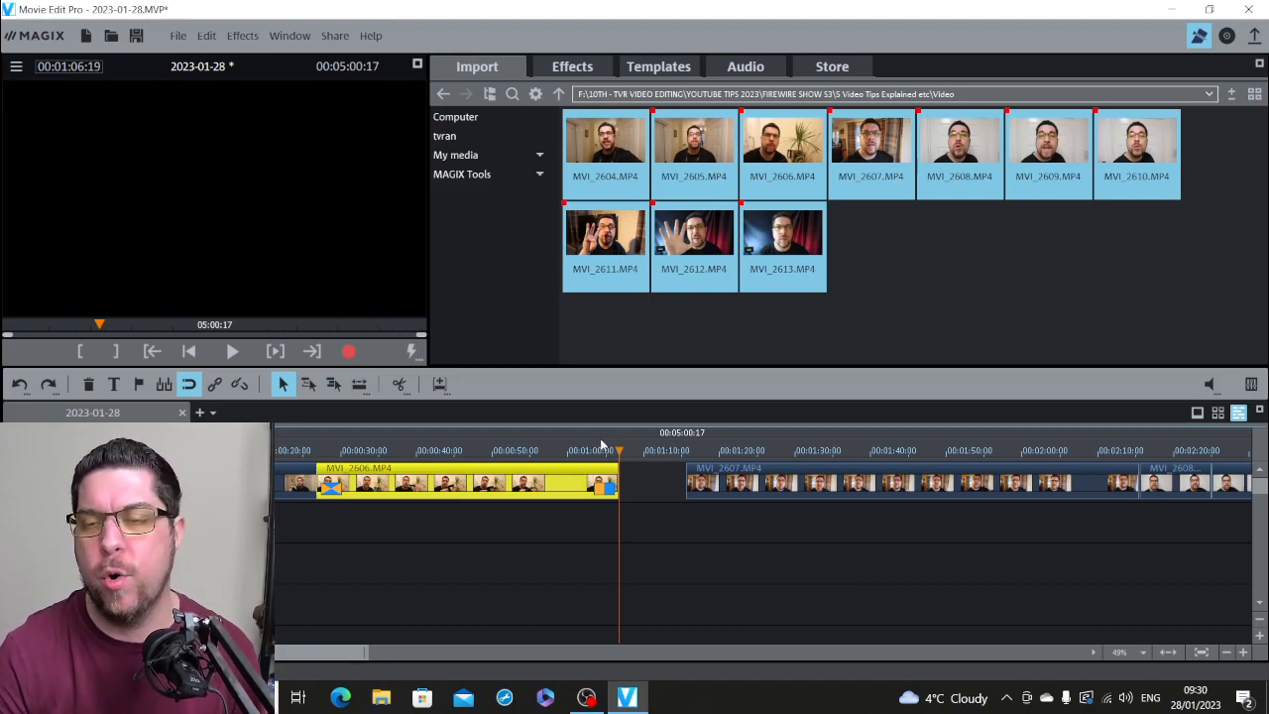
pyautogui.moveTo(729, 480); pyautogui.dragTo(683, 481)
# Step: Play the opening of MVI_2607.MP4, split it at 00:01:10:24 and delete the unwanted beginning
pyautogui.click(639, 453)
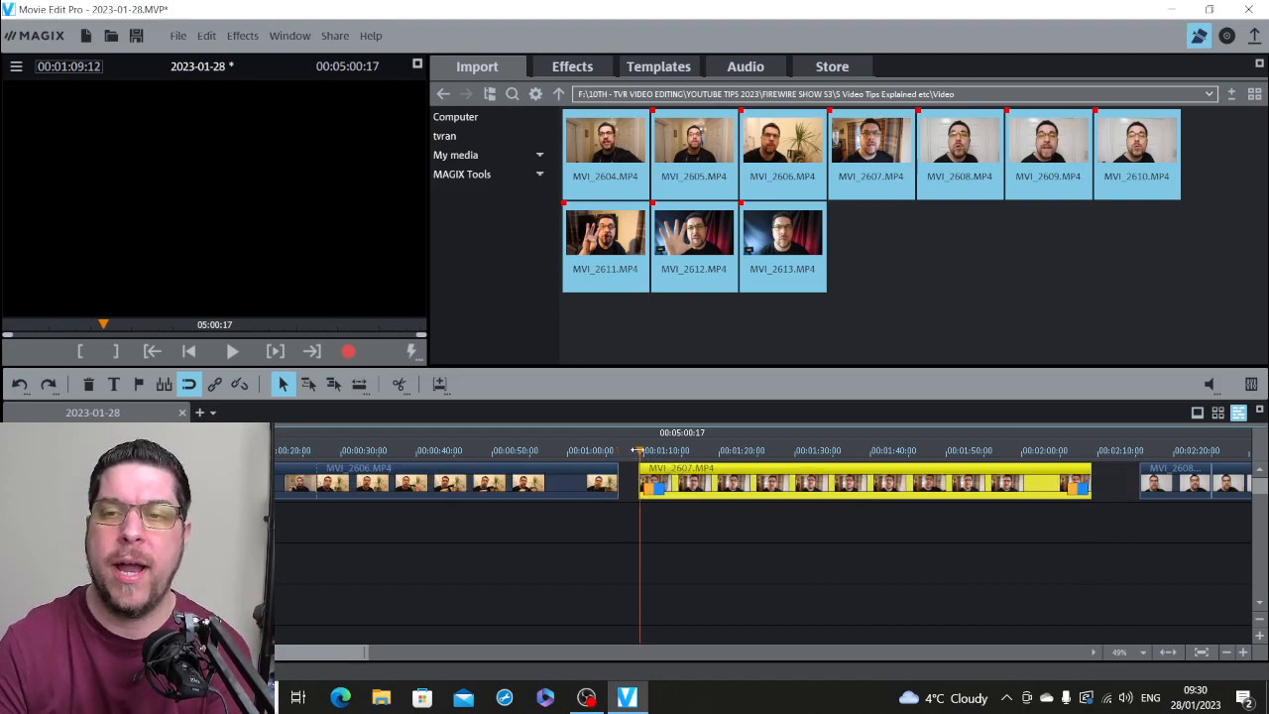
pyautogui.press('space')
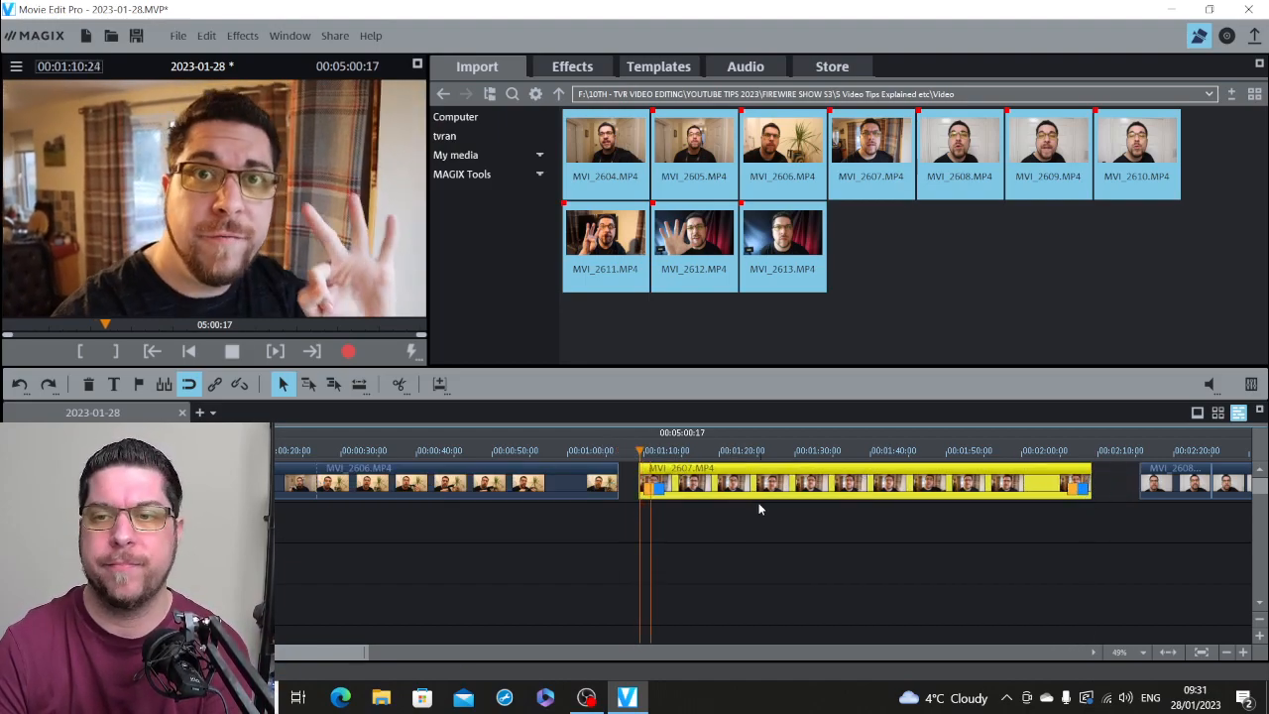
pyautogui.press('space')
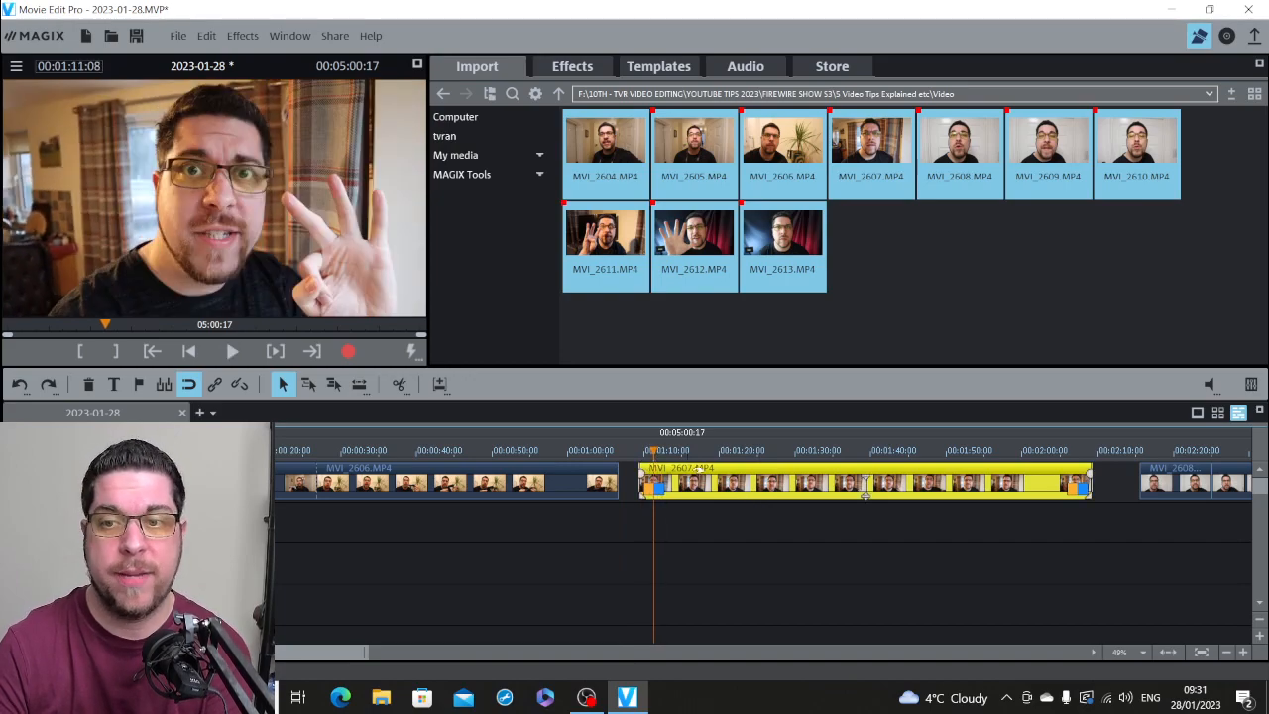
pyautogui.press('space')
pyautogui.press('space')
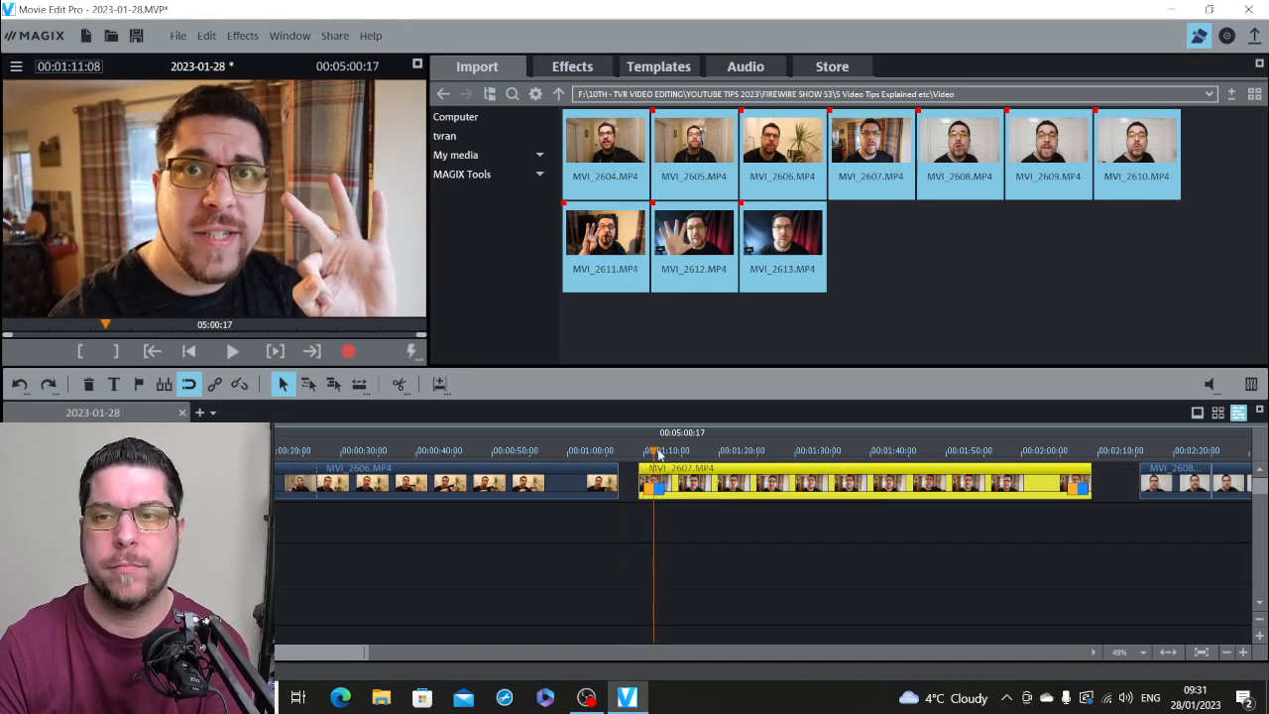
pyautogui.moveTo(652, 450); pyautogui.dragTo(649, 450)
pyautogui.press('space')
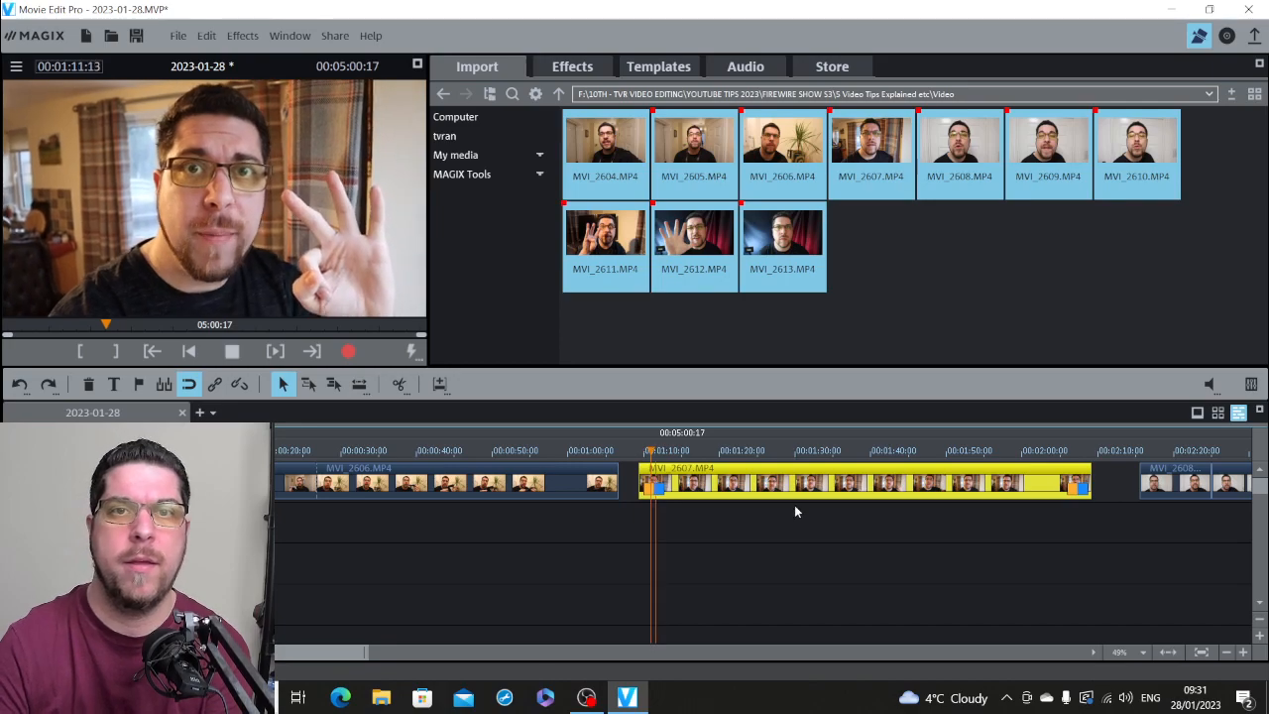
pyautogui.press('space')
pyautogui.click(398, 384)
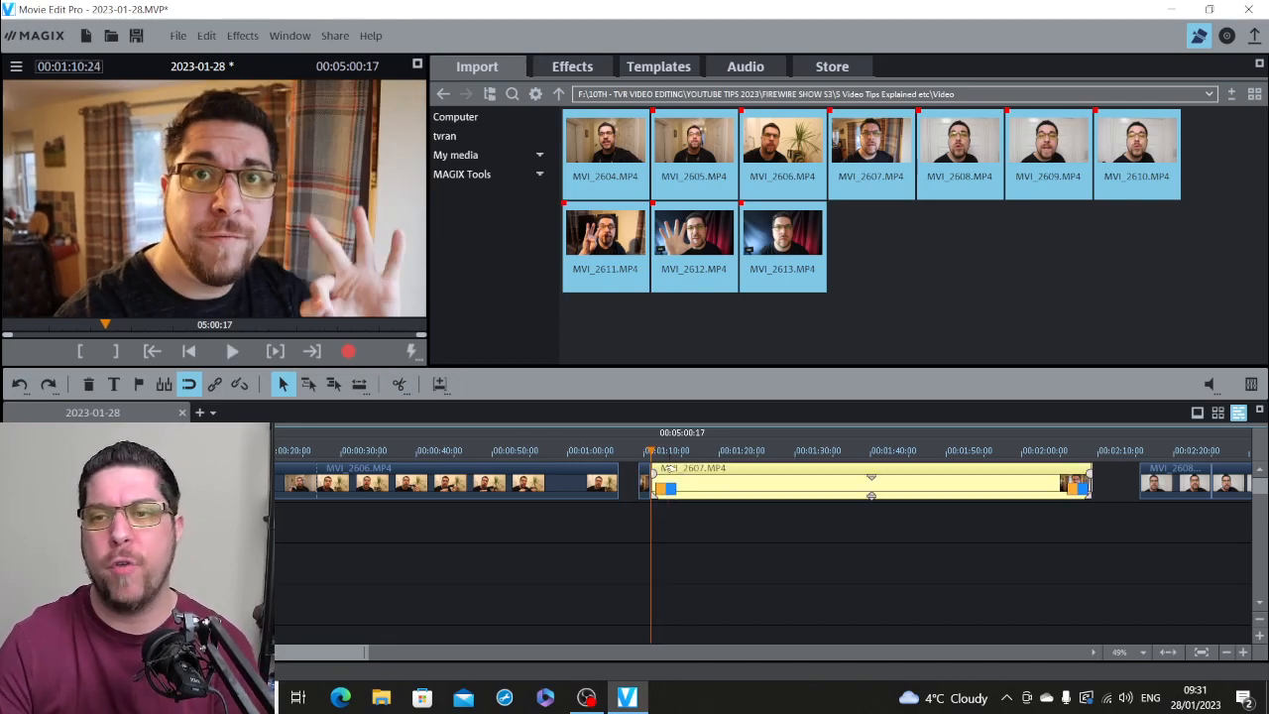
pyautogui.click(644, 480)
pyautogui.press('Delete')
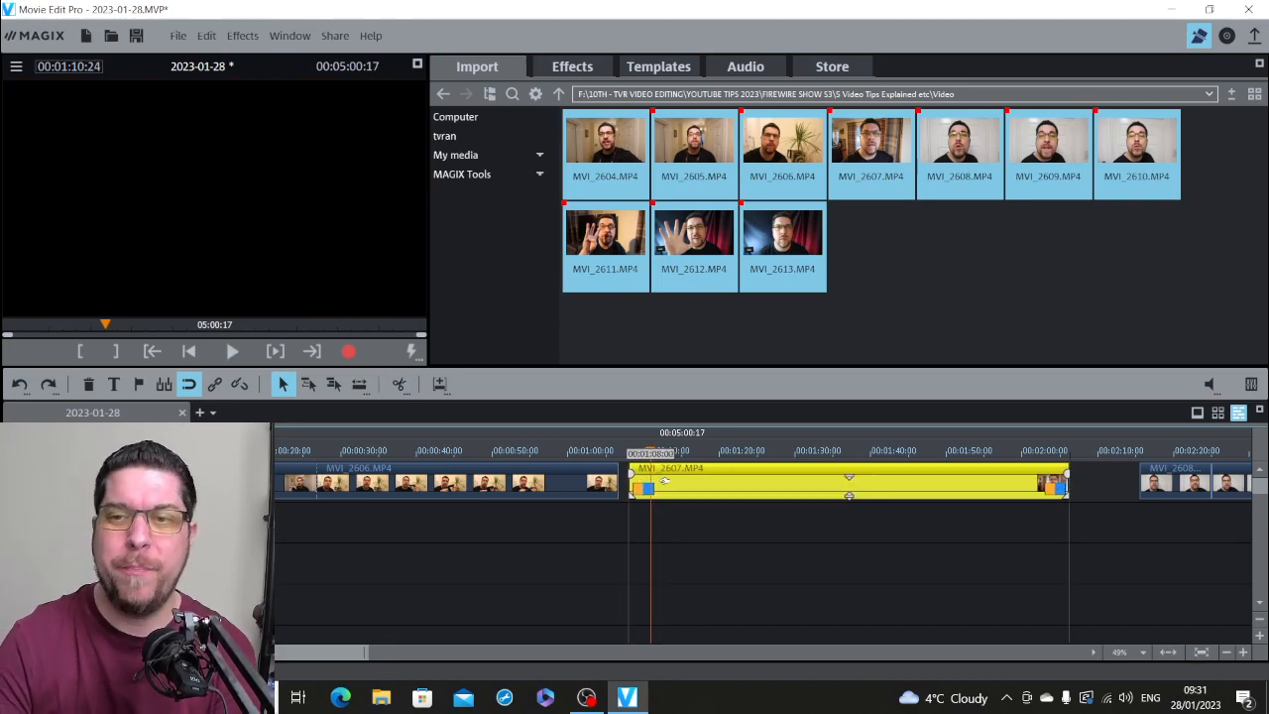
# Step: Enlarge the timeline, overlap MVI_2607.MP4 slightly onto the end of MVI_2606.MP4 as a short crossfade and play the transition from 00:01:05:19
pyautogui.click(629, 452)
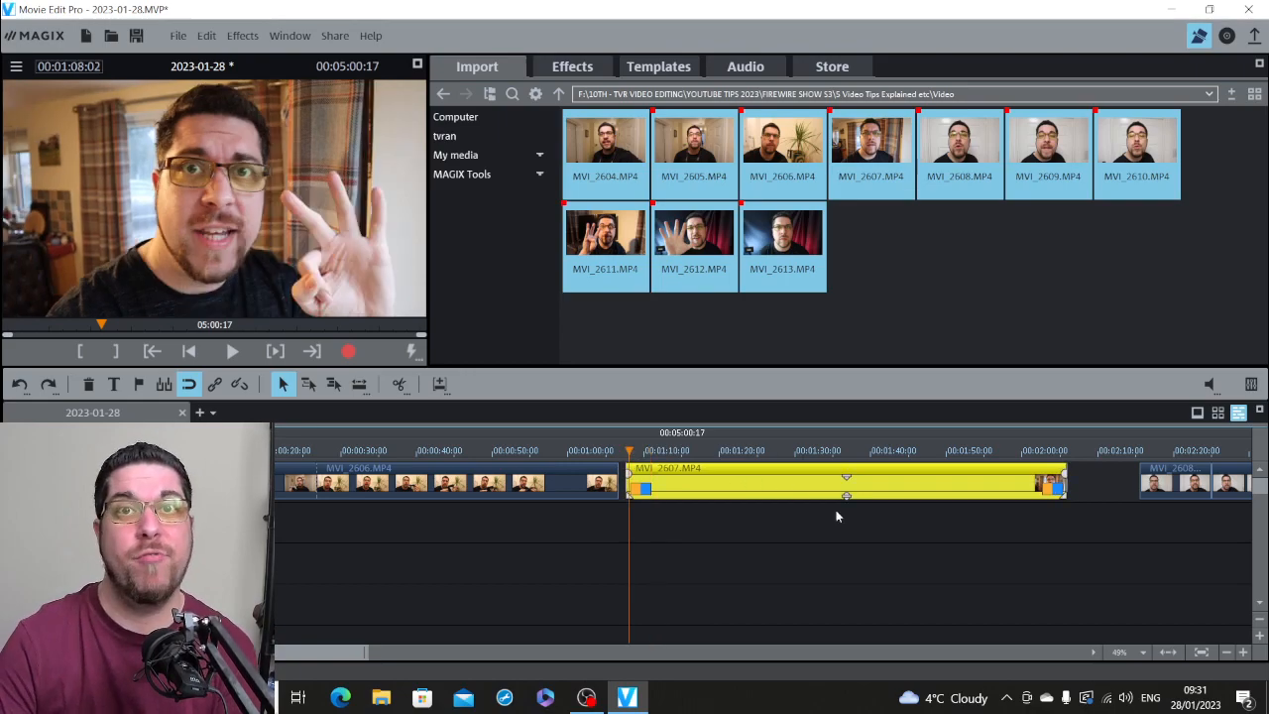
pyautogui.click(1243, 652)
pyautogui.click(1242, 652)
pyautogui.click(613, 452)
pyautogui.moveTo(694, 469)
pyautogui.mouseDown()
pyautogui.moveTo(668, 472)
pyautogui.moveTo(684, 475)
pyautogui.mouseUp()
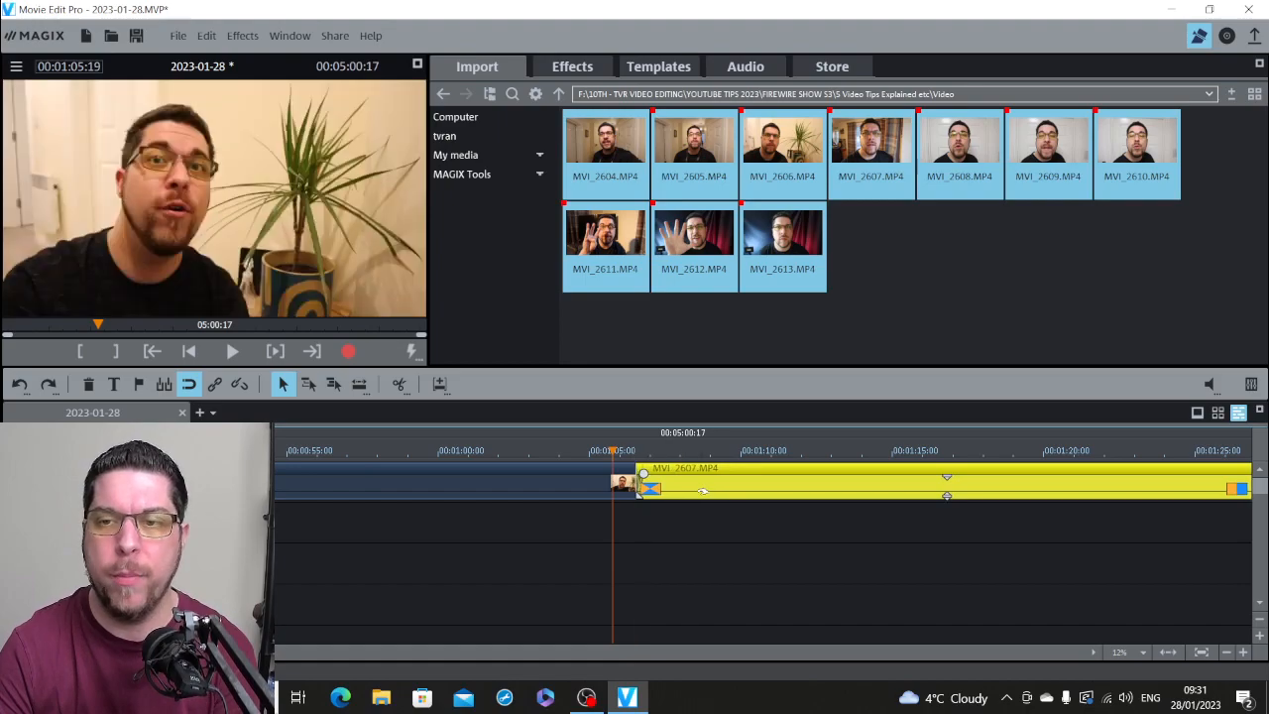
pyautogui.press('space')
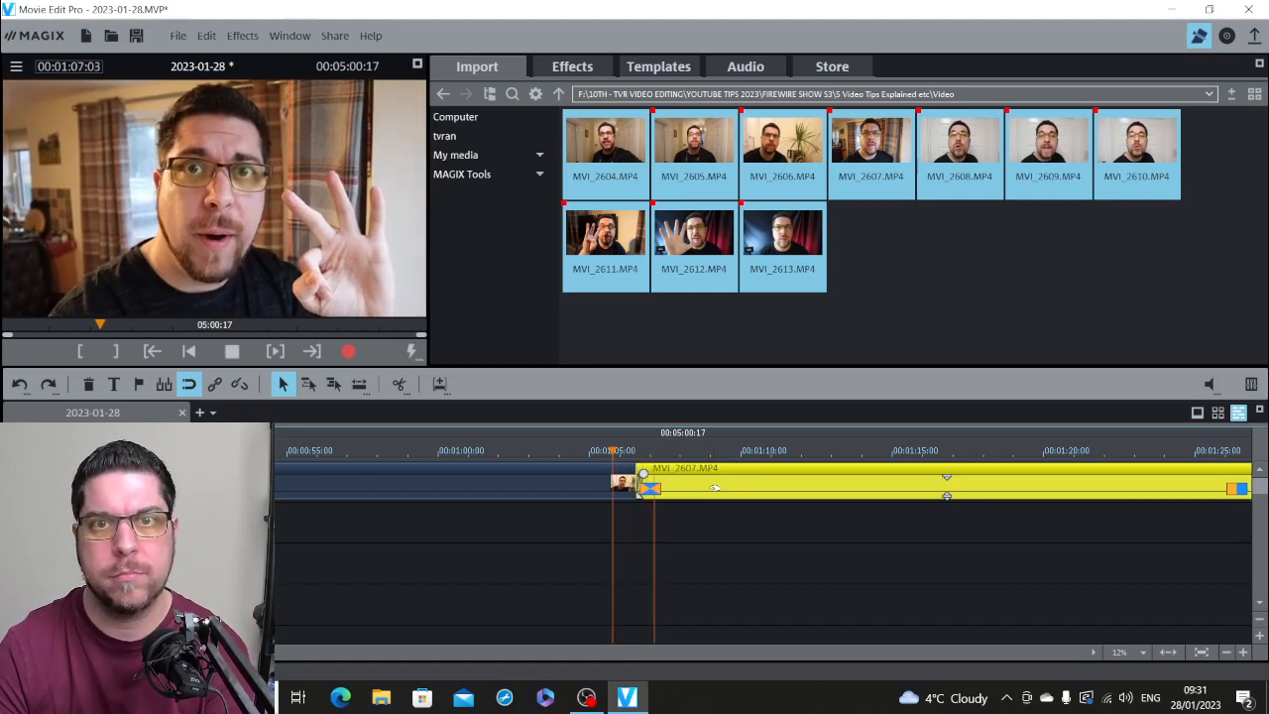
pyautogui.press('space')
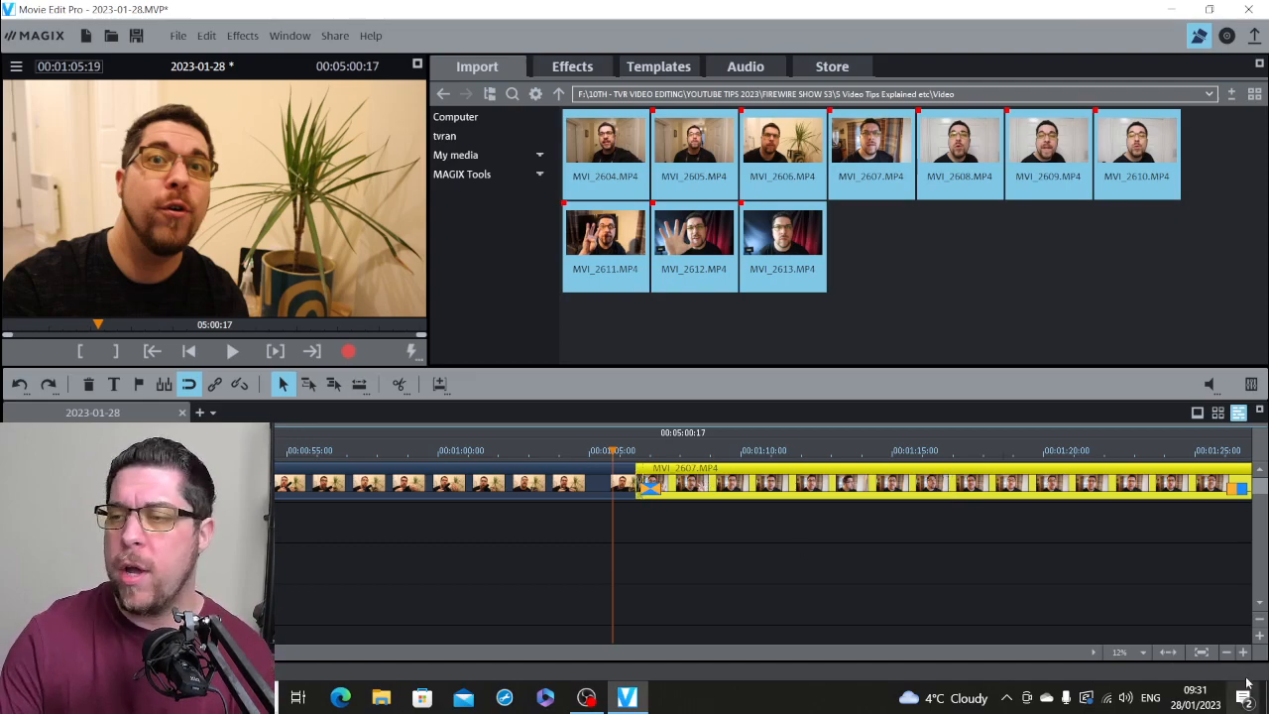
# Step: Reduce the timeline to 199% and clear the selection of the imported video files
pyautogui.click(1226, 652)
pyautogui.click(1226, 652)
pyautogui.click(1226, 652)
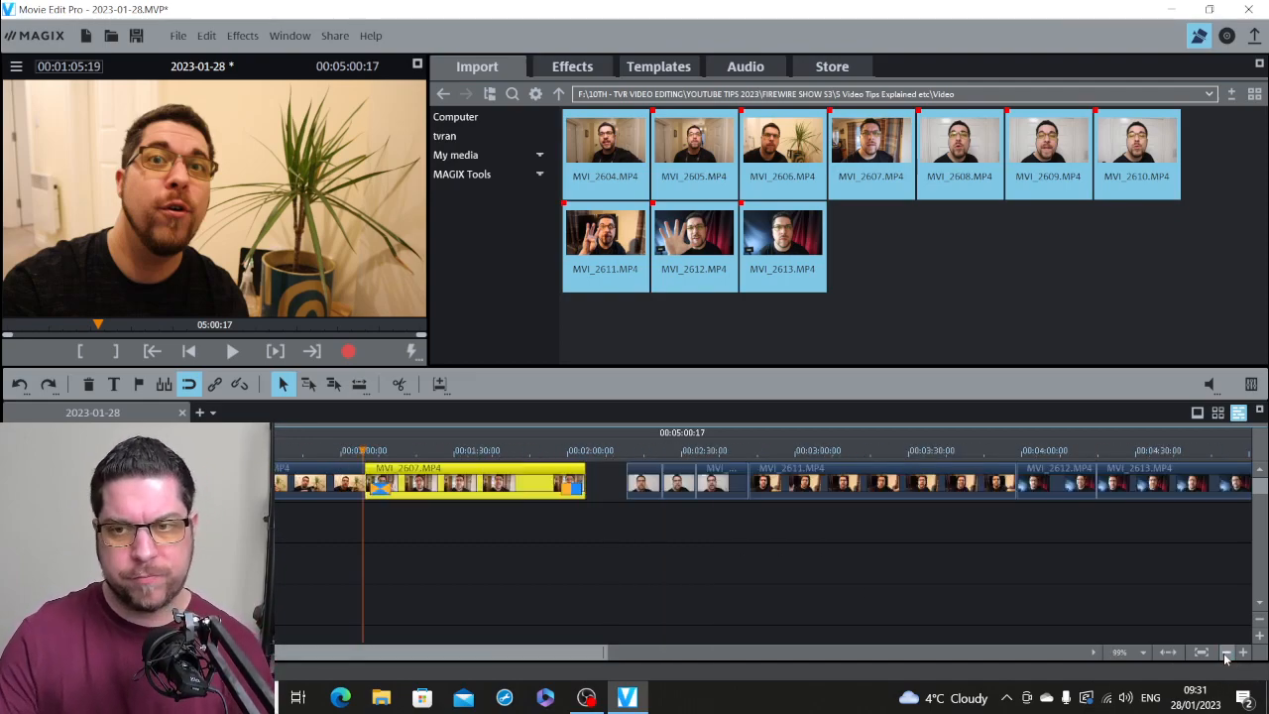
pyautogui.click(1226, 652)
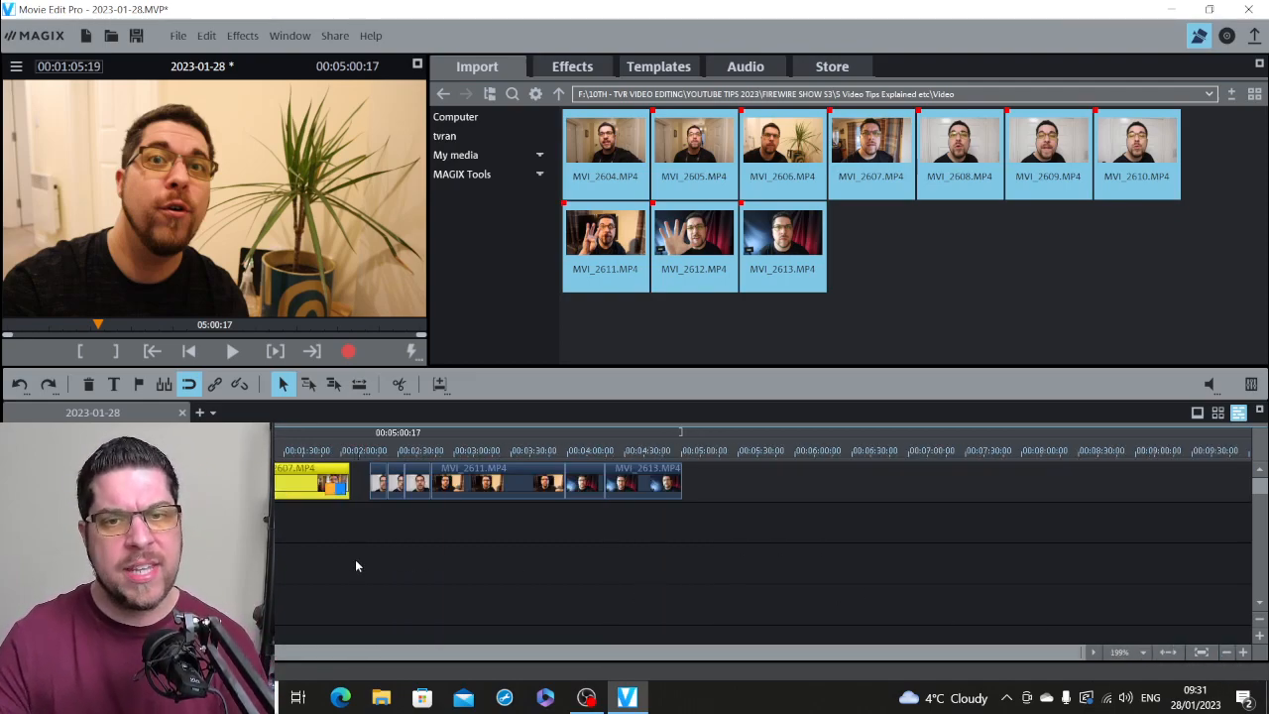
pyautogui.click(993, 297)
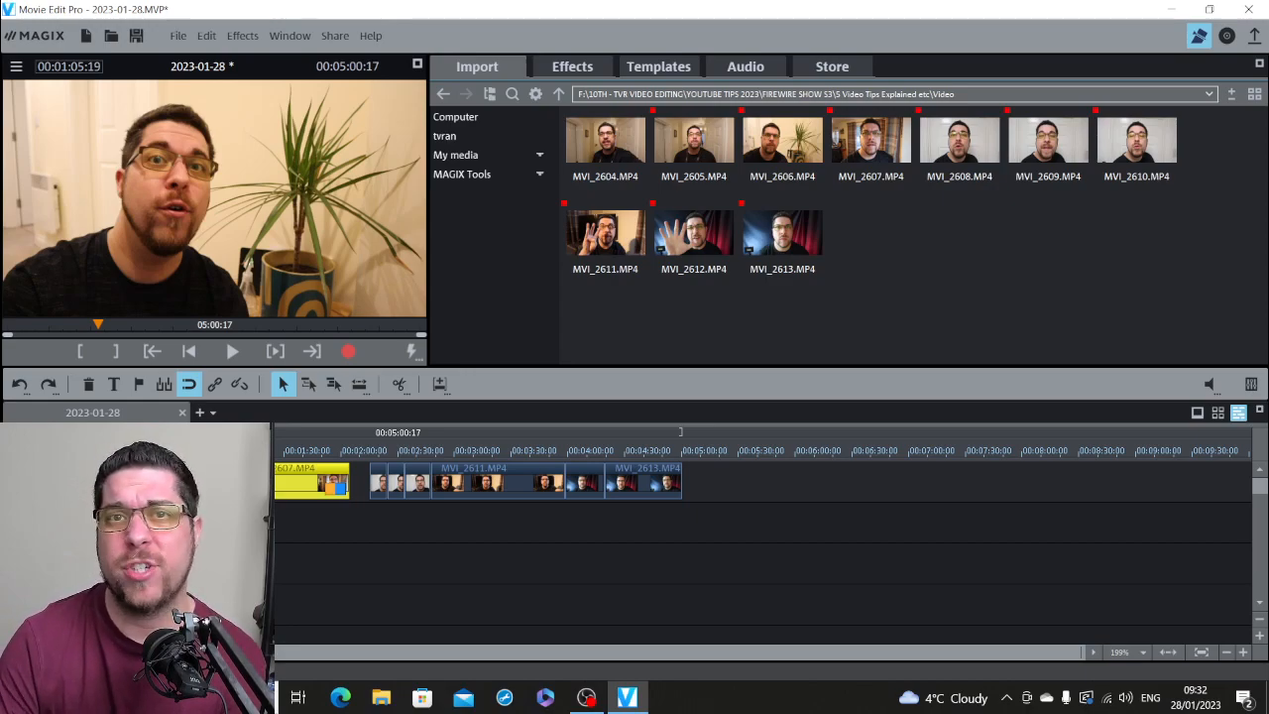
# Step: Play MVI_2606.MP4 from 00:01:01:12 to review a moment near its end
pyautogui.moveTo(237, 451); pyautogui.dragTo(228, 451)
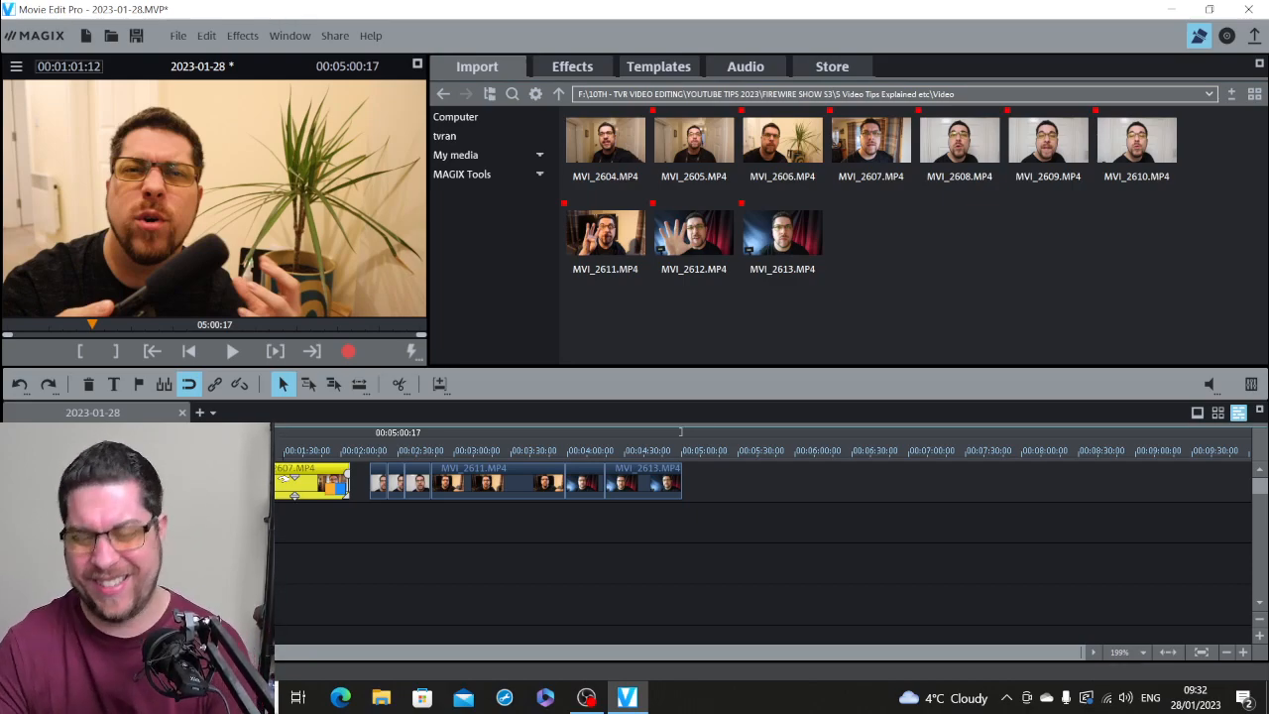
pyautogui.press('space')
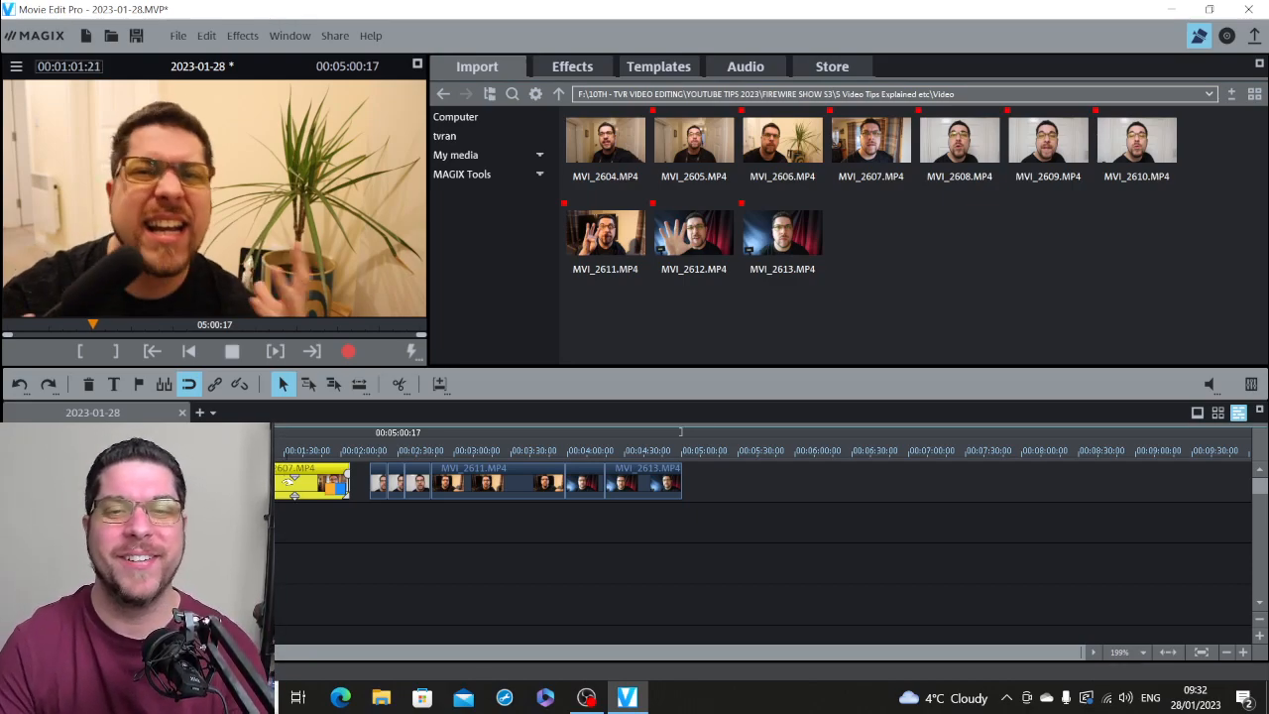
pyautogui.press('space')
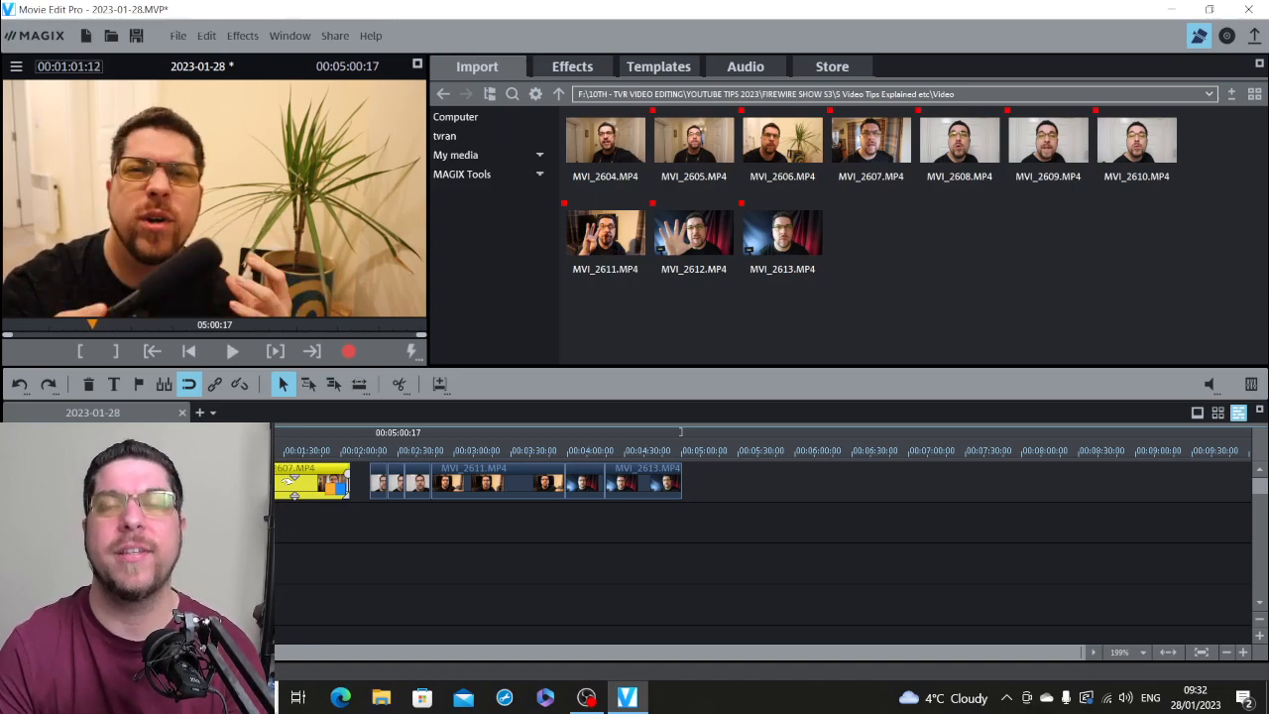
# Step: Play the last seconds of MVI_2607.MP4 from 00:01:59:20 and shorten its end to about 00:02:02
pyautogui.click(340, 454)
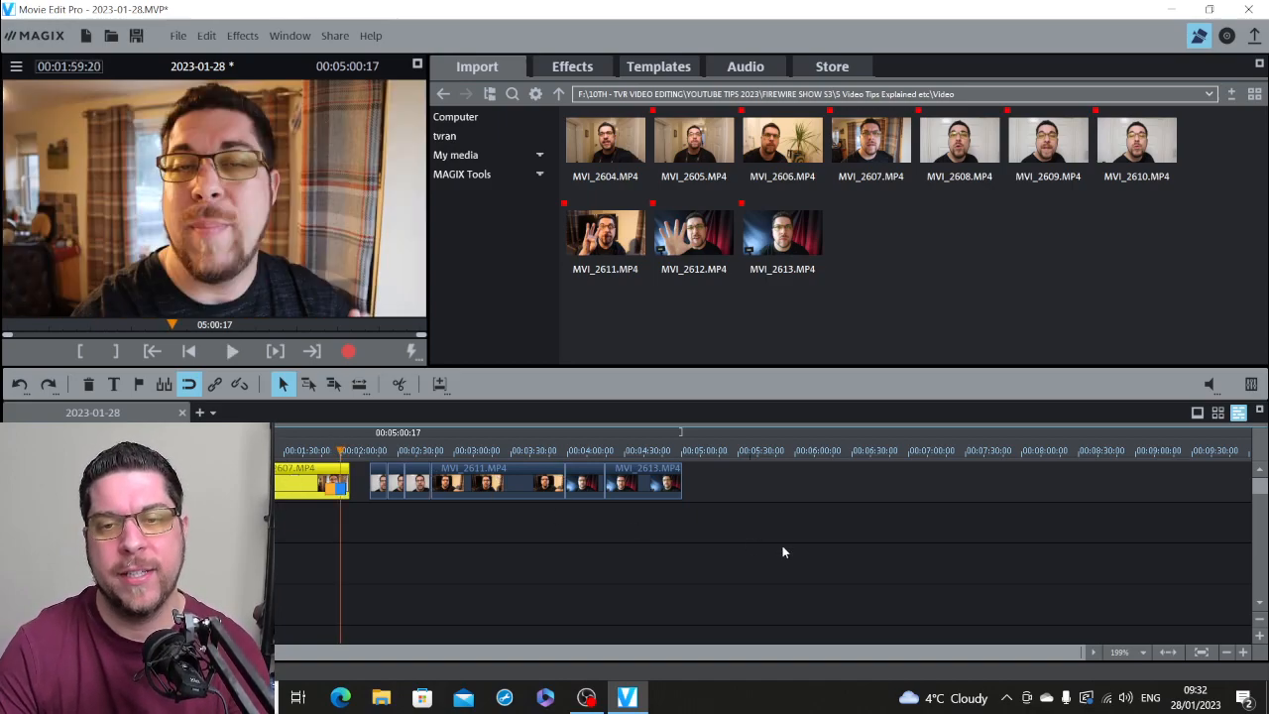
pyautogui.click(1241, 652)
pyautogui.press('space')
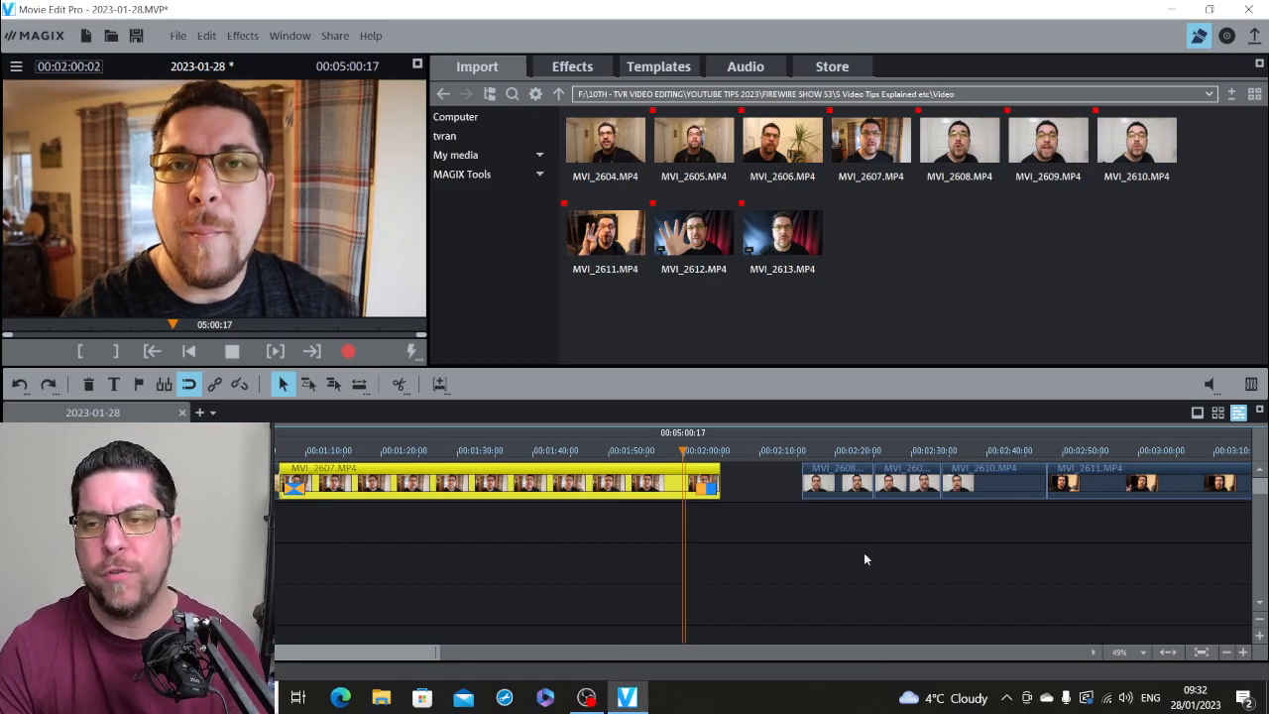
pyautogui.press('space')
pyautogui.moveTo(718, 482); pyautogui.dragTo(699, 481)
# Step: Move MVI_2608.MP4 closer to the trimmed end of MVI_2607.MP4 and play its beginning from 00:02:10:00
pyautogui.moveTo(817, 468); pyautogui.dragTo(771, 464)
pyautogui.press('space')
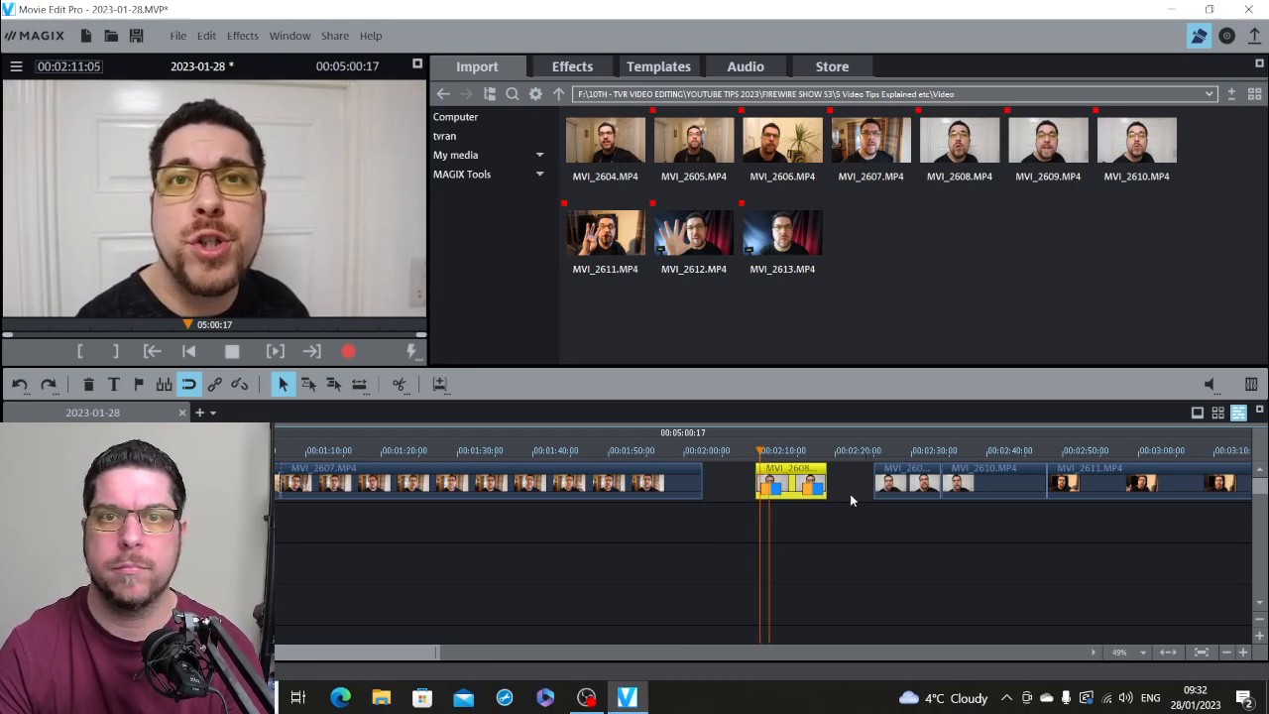
pyautogui.press('space')
# Step: Overlap MVI_2608.MP4 onto the end of MVI_2607.MP4 as a short crossfade and play the transition from 00:02:00:04
pyautogui.moveTo(791, 491); pyautogui.dragTo(721, 472)
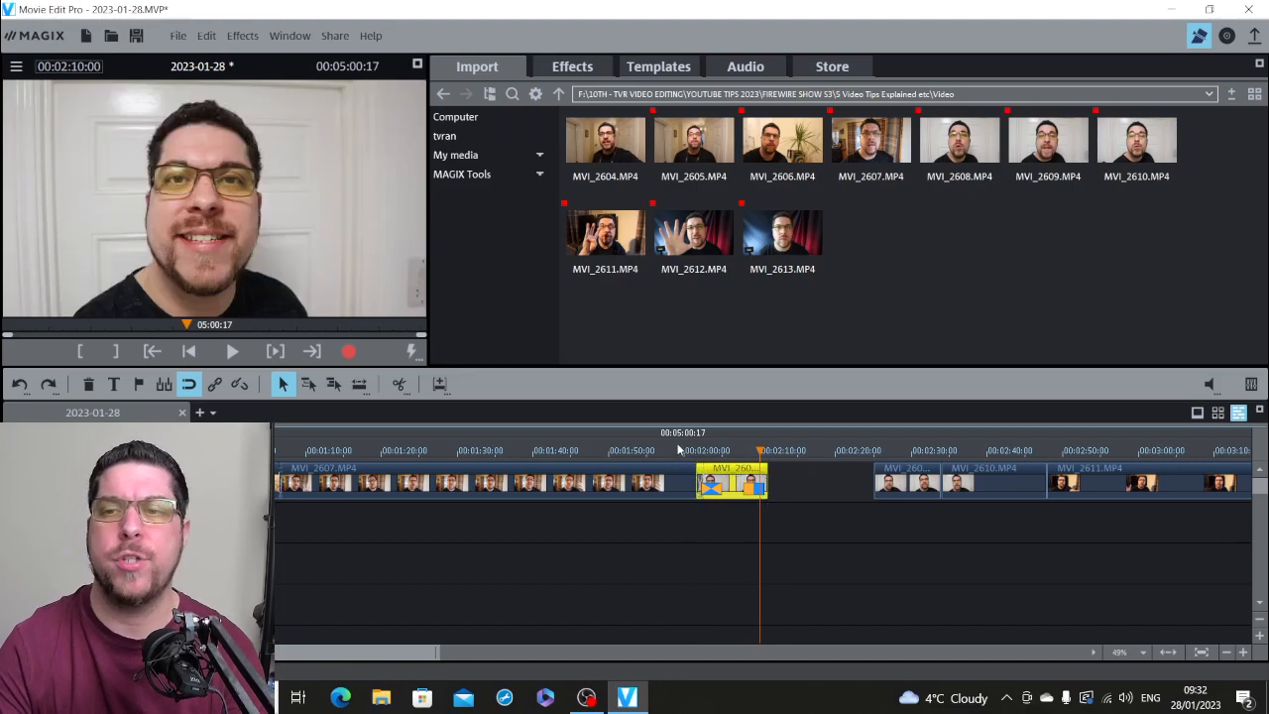
pyautogui.click(685, 451)
pyautogui.press('space')
pyautogui.press('space')
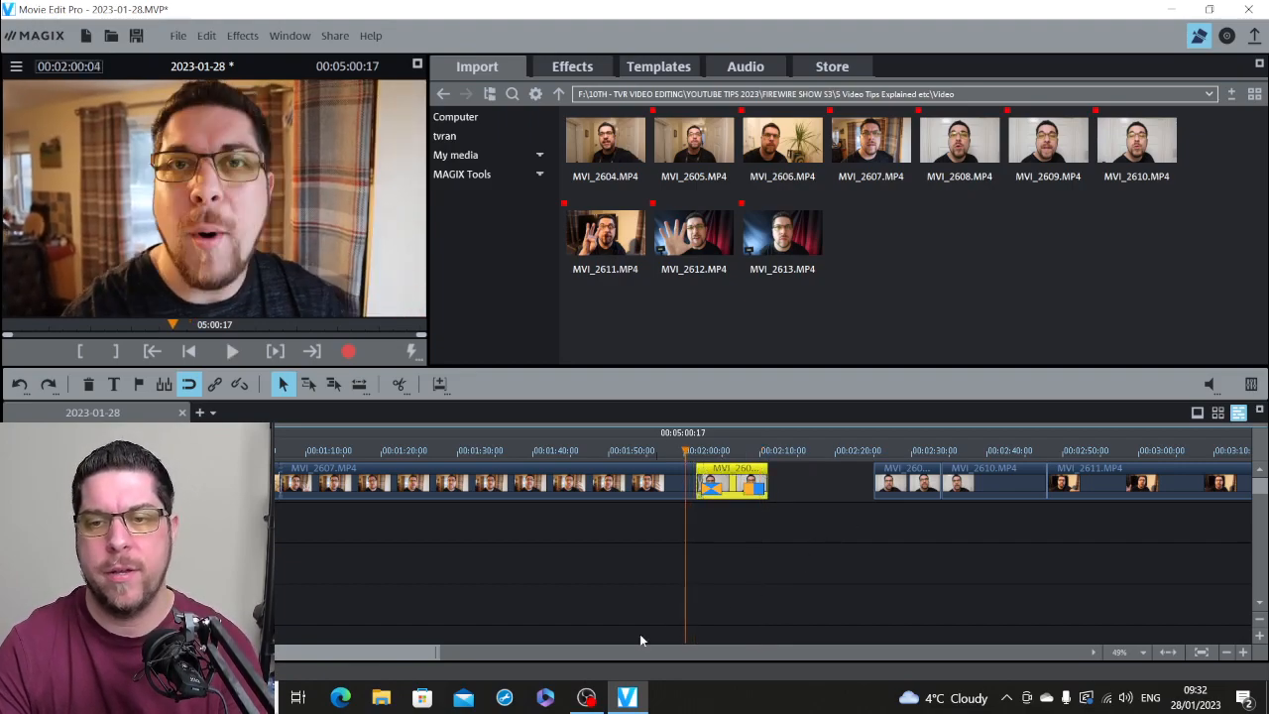
# Step: Play the opening of MVI_2605.MP4 at the start of the timeline and split it at 00:00:00:19
pyautogui.moveTo(352, 654); pyautogui.dragTo(283, 657)
pyautogui.click(144, 451)
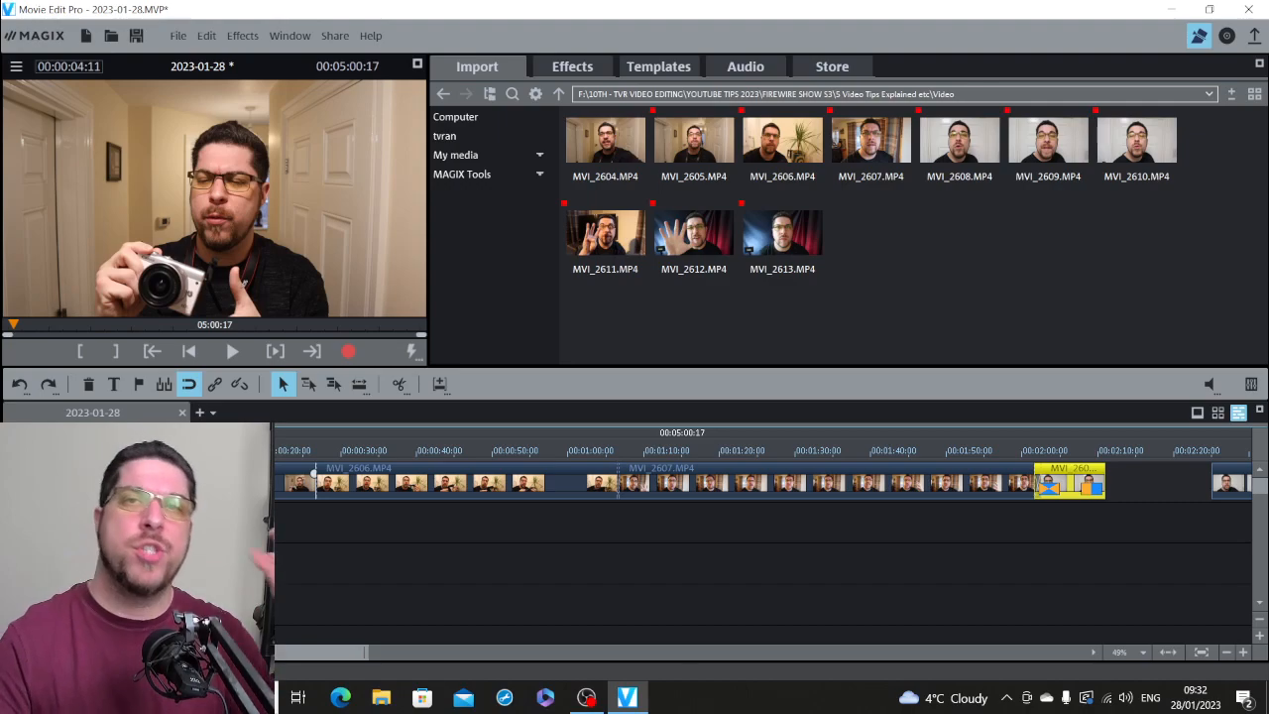
pyautogui.moveTo(144, 450); pyautogui.dragTo(137, 451)
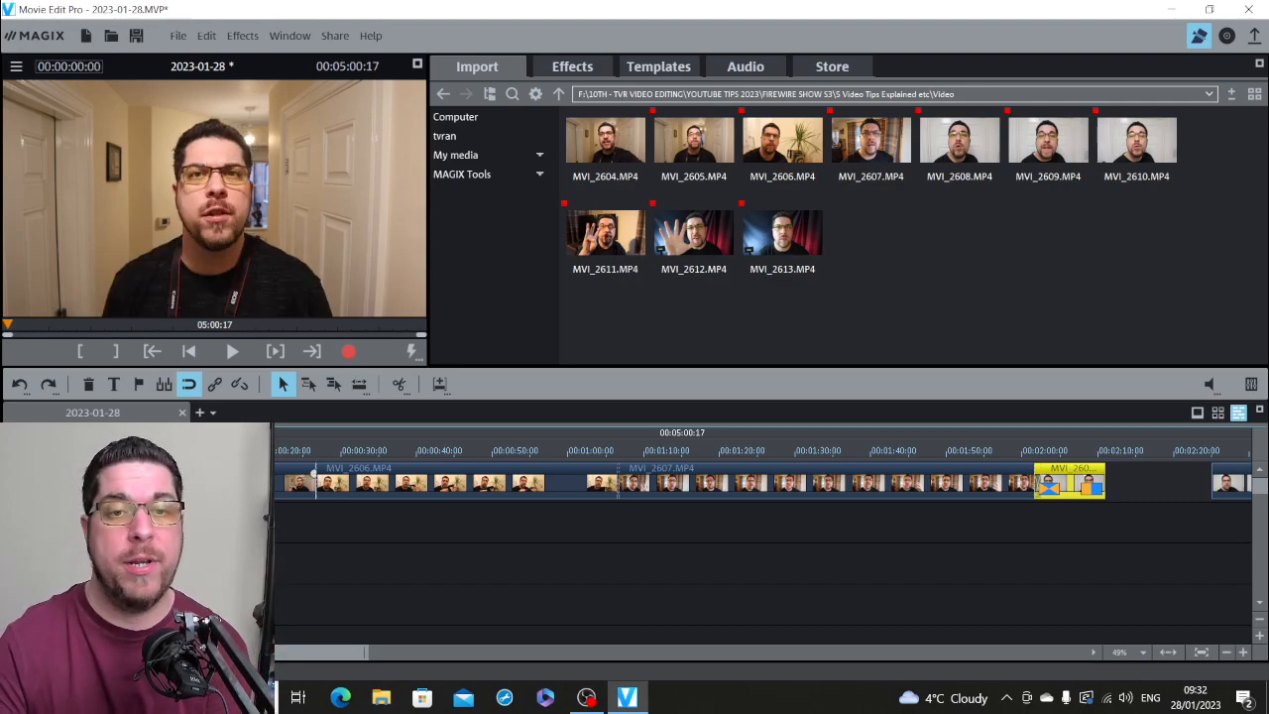
pyautogui.click(228, 483)
pyautogui.click(1241, 652)
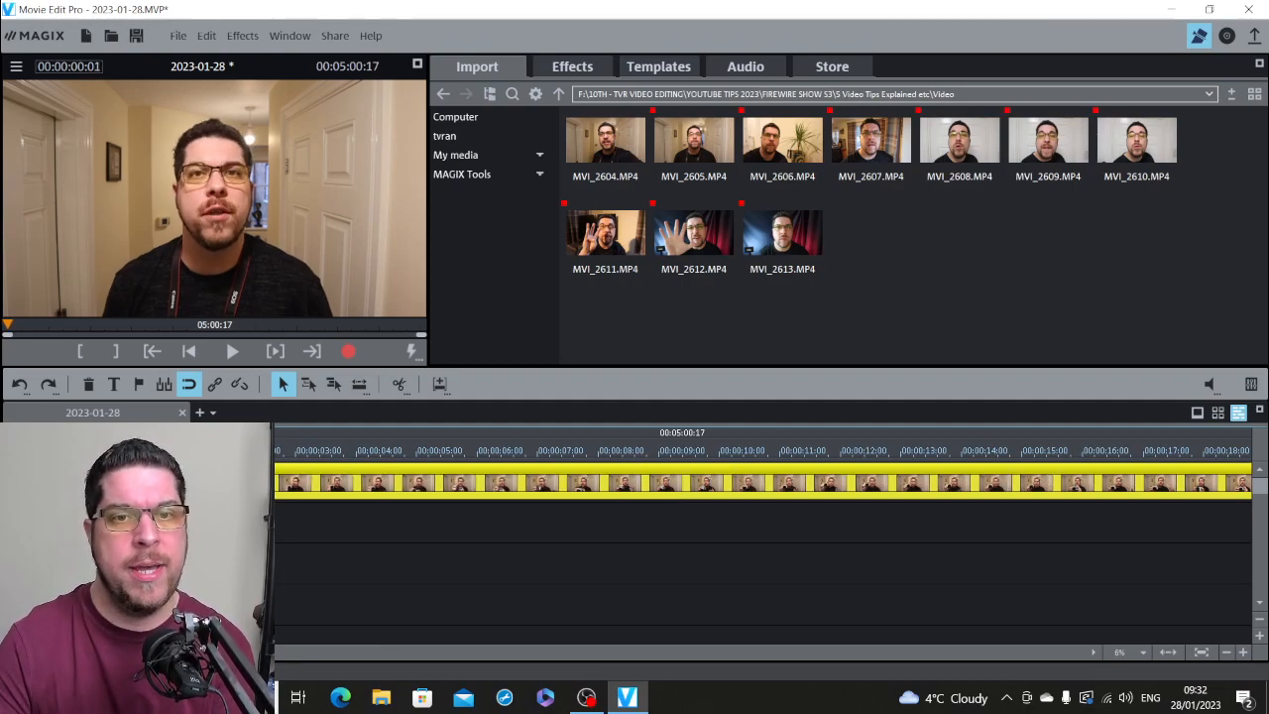
pyautogui.press('space')
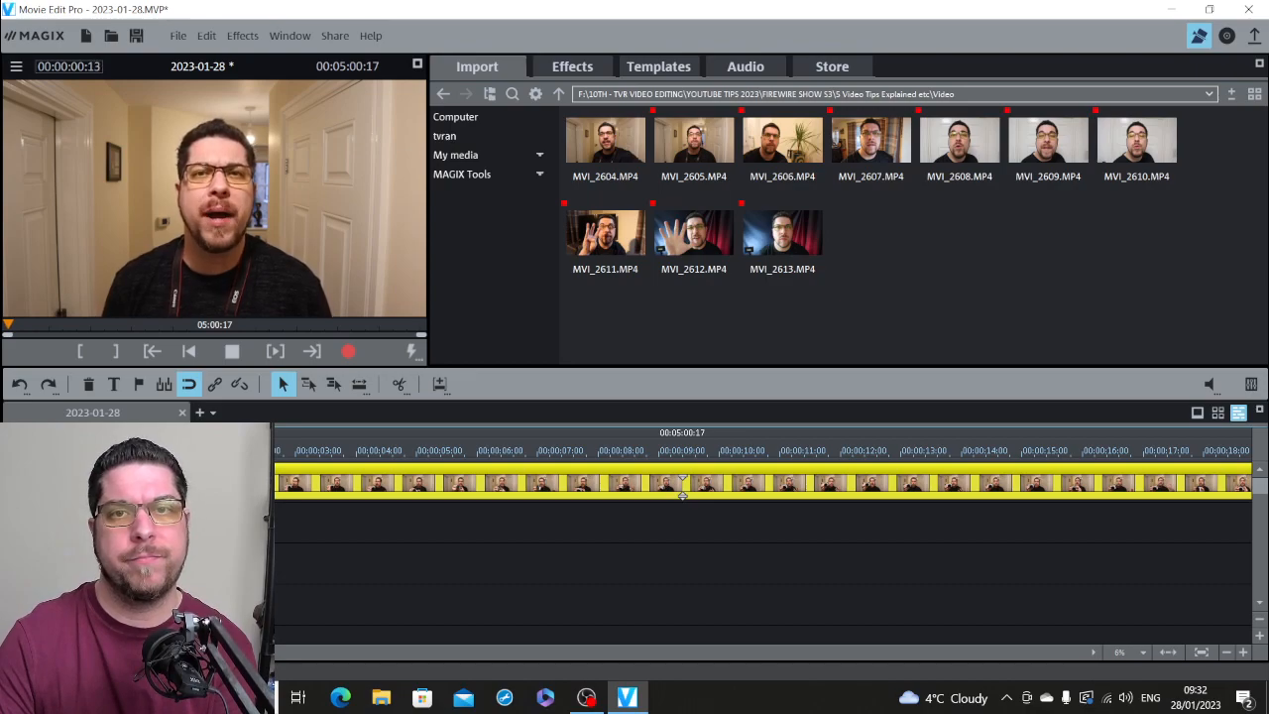
pyautogui.press('space')
pyautogui.click(192, 483)
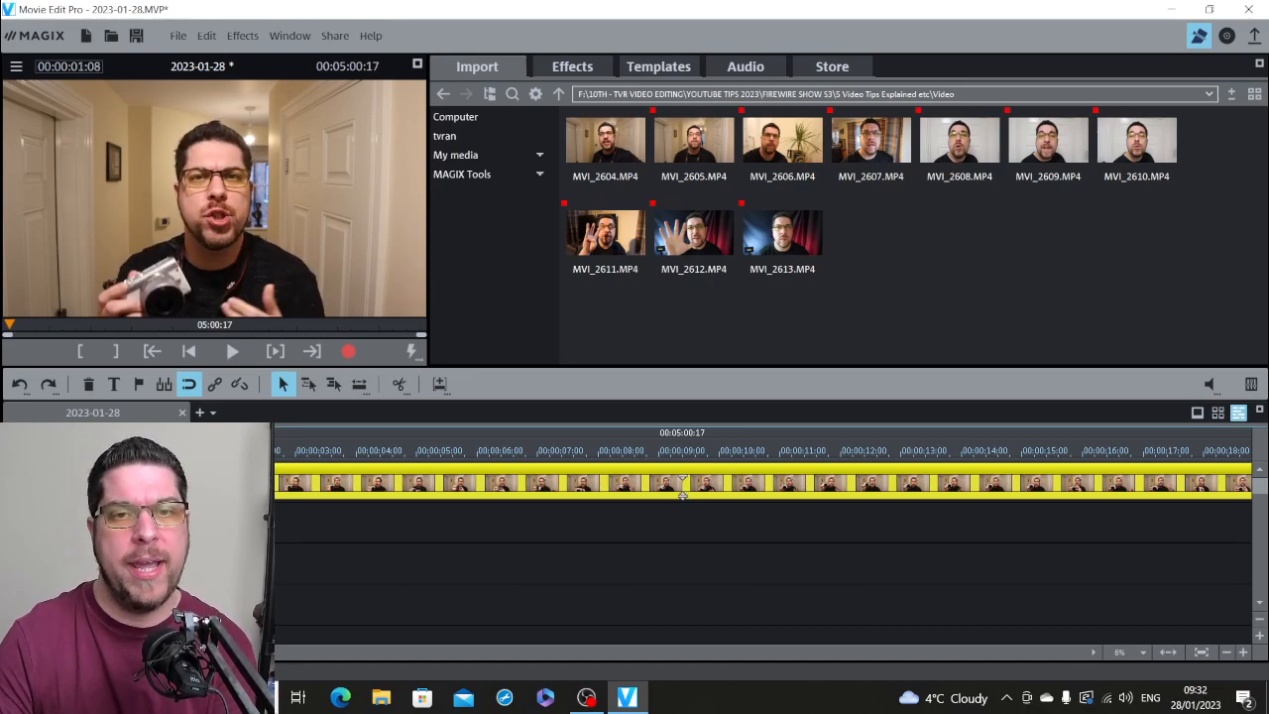
pyautogui.click(399, 384)
# Step: Apply the Size/Position/Rotation effect to the short opening piece of MVI_2605.MP4, enlarge it to about 2709 × 1524 and play the cut
pyautogui.click(160, 482)
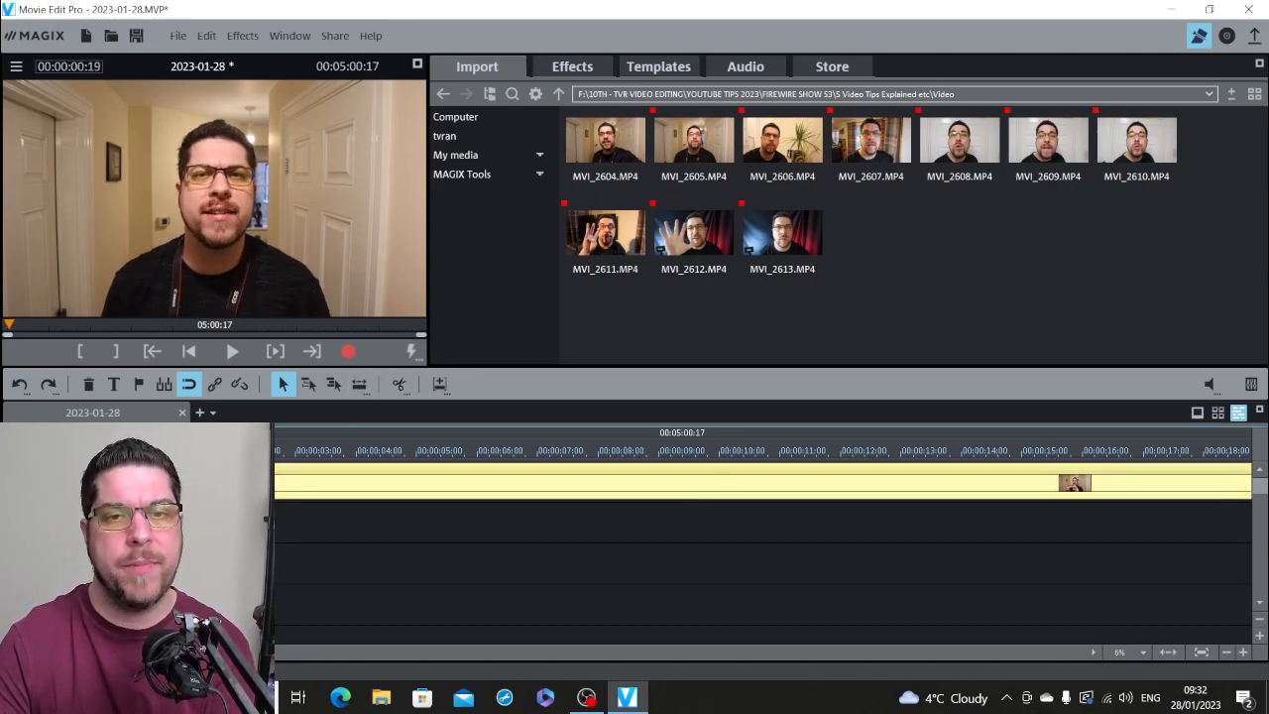
pyautogui.click(593, 67)
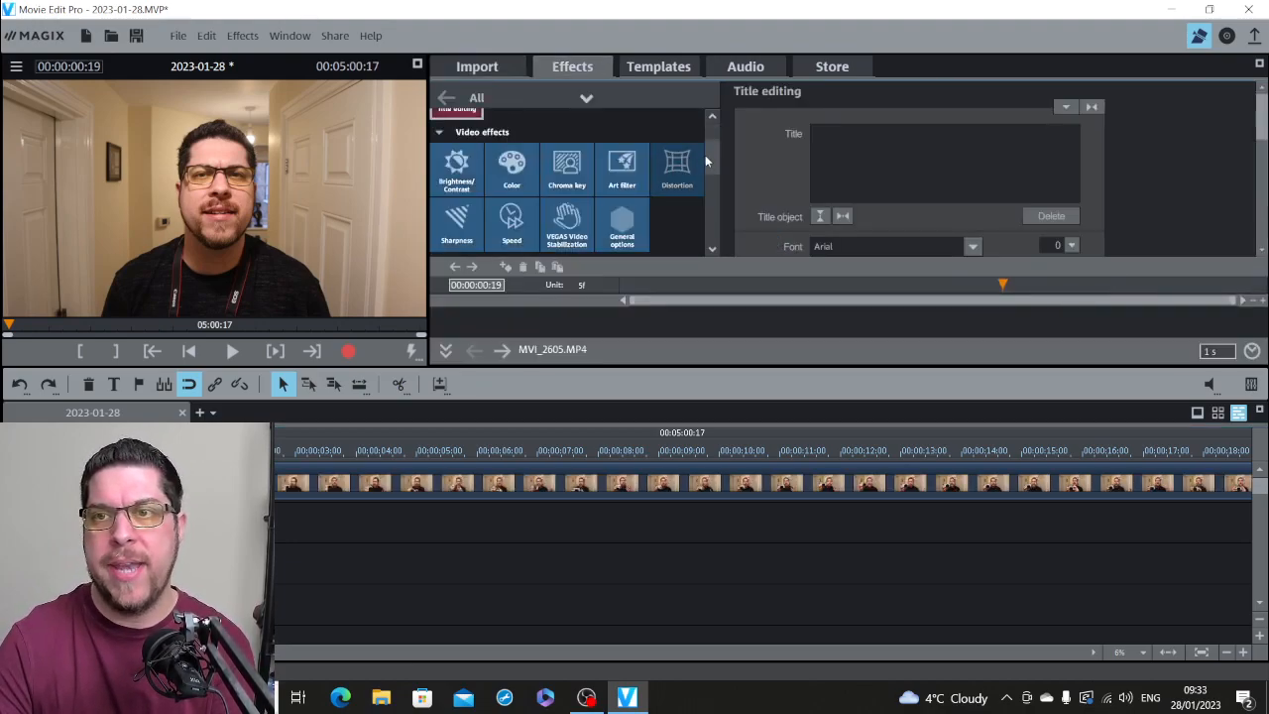
pyautogui.moveTo(715, 159); pyautogui.dragTo(712, 182)
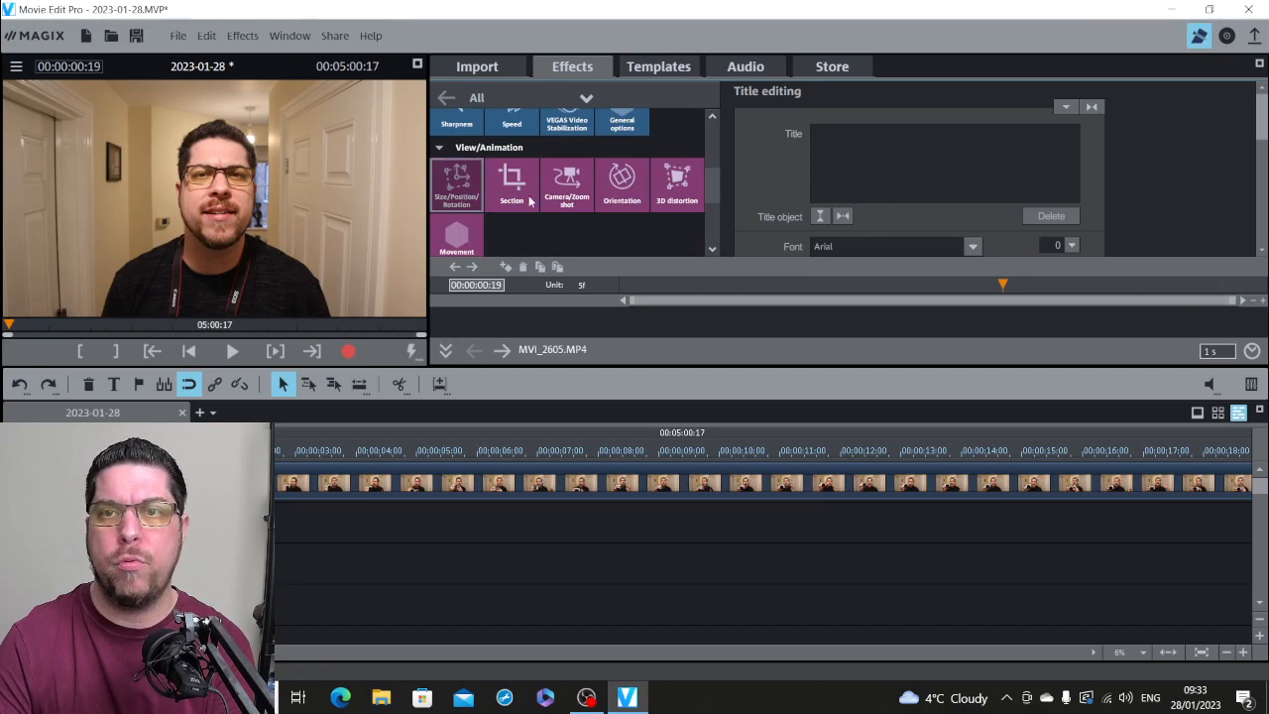
pyautogui.click(761, 125)
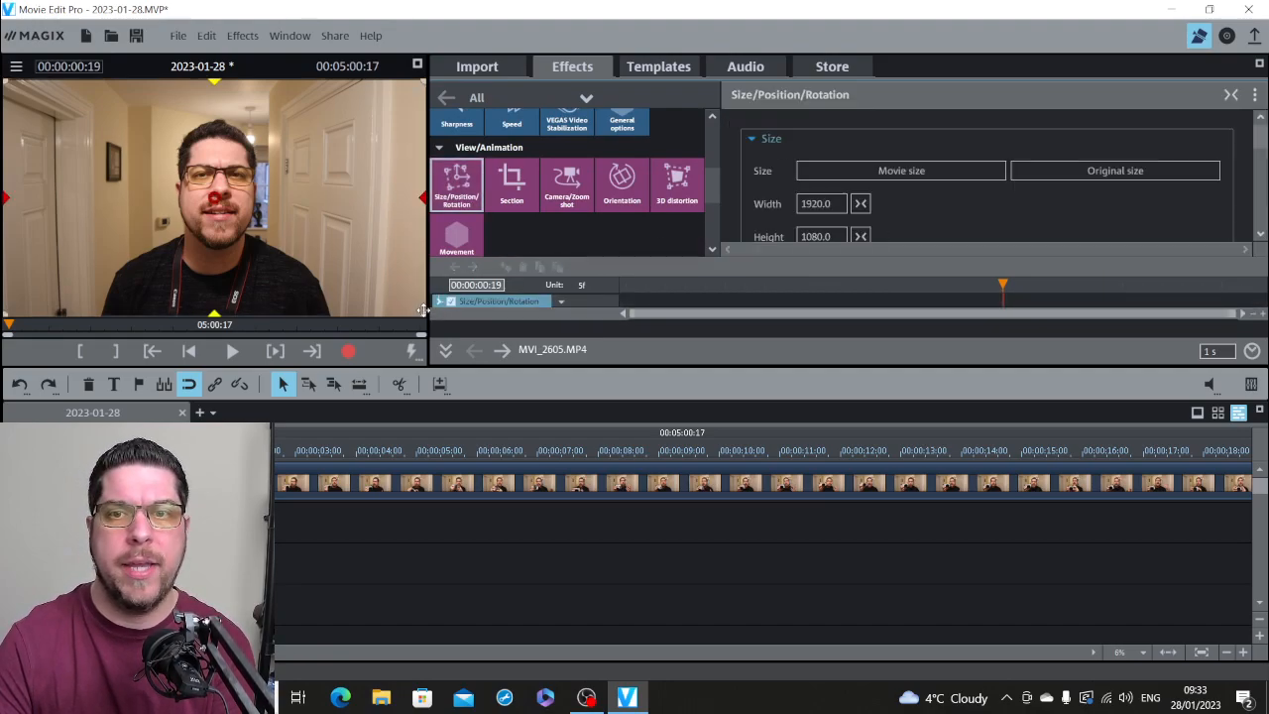
pyautogui.moveTo(424, 313); pyautogui.dragTo(458, 365)
pyautogui.moveTo(157, 451); pyautogui.dragTo(113, 451)
pyautogui.press('space')
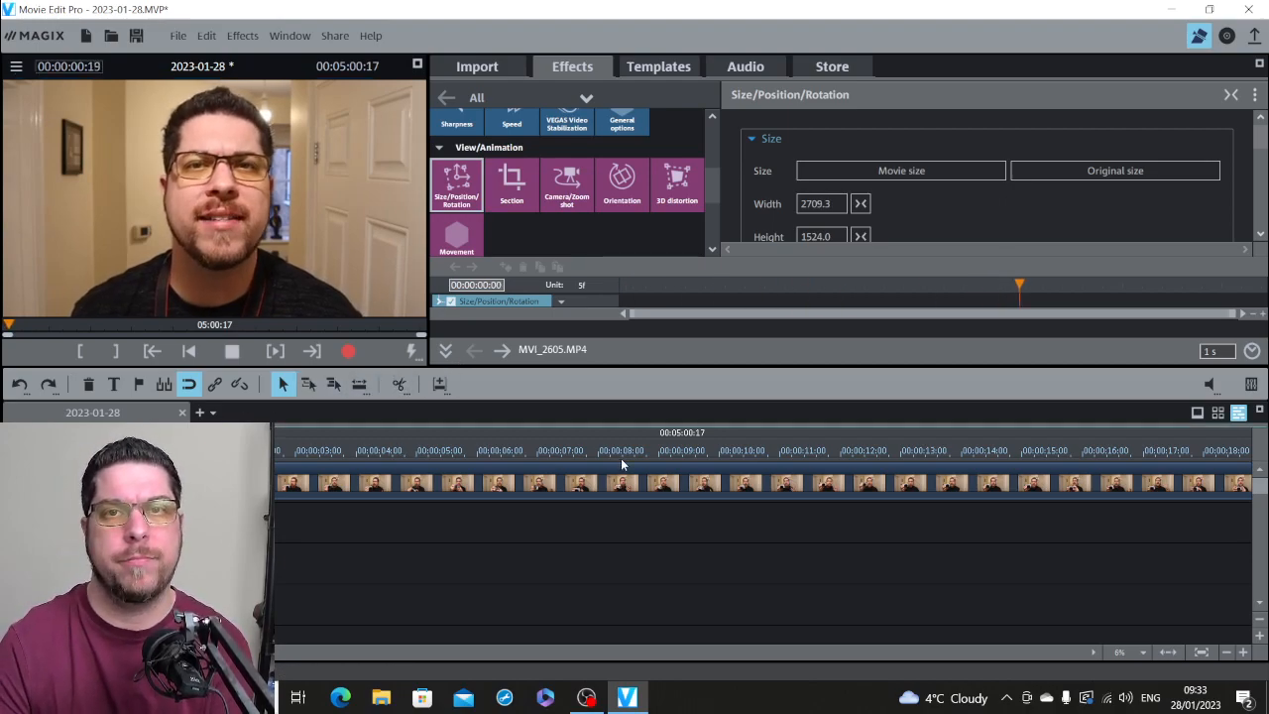
pyautogui.press('space')
# Step: Split MVI_2605.MP4 at 00:00:03:01 and 00:00:04:14 and select the piece between the two cuts at 00:00:03:11
pyautogui.click(300, 458)
pyautogui.click(722, 493)
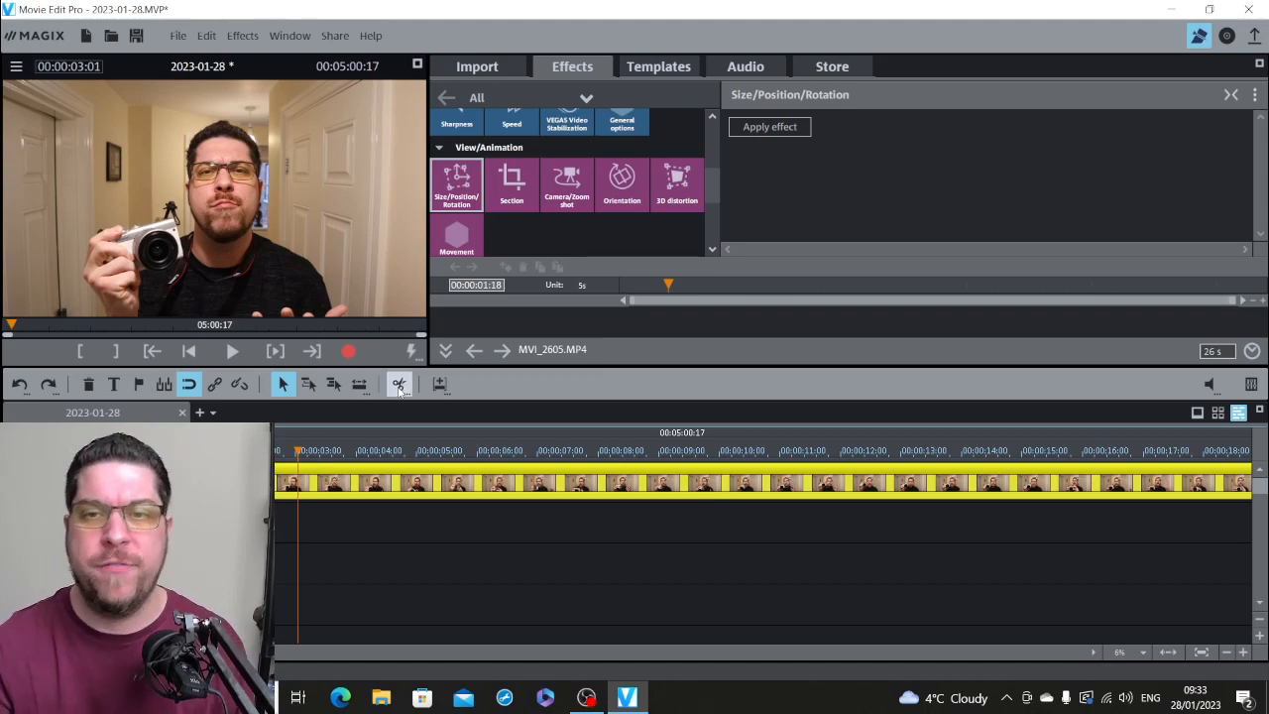
pyautogui.click(390, 456)
pyautogui.click(423, 476)
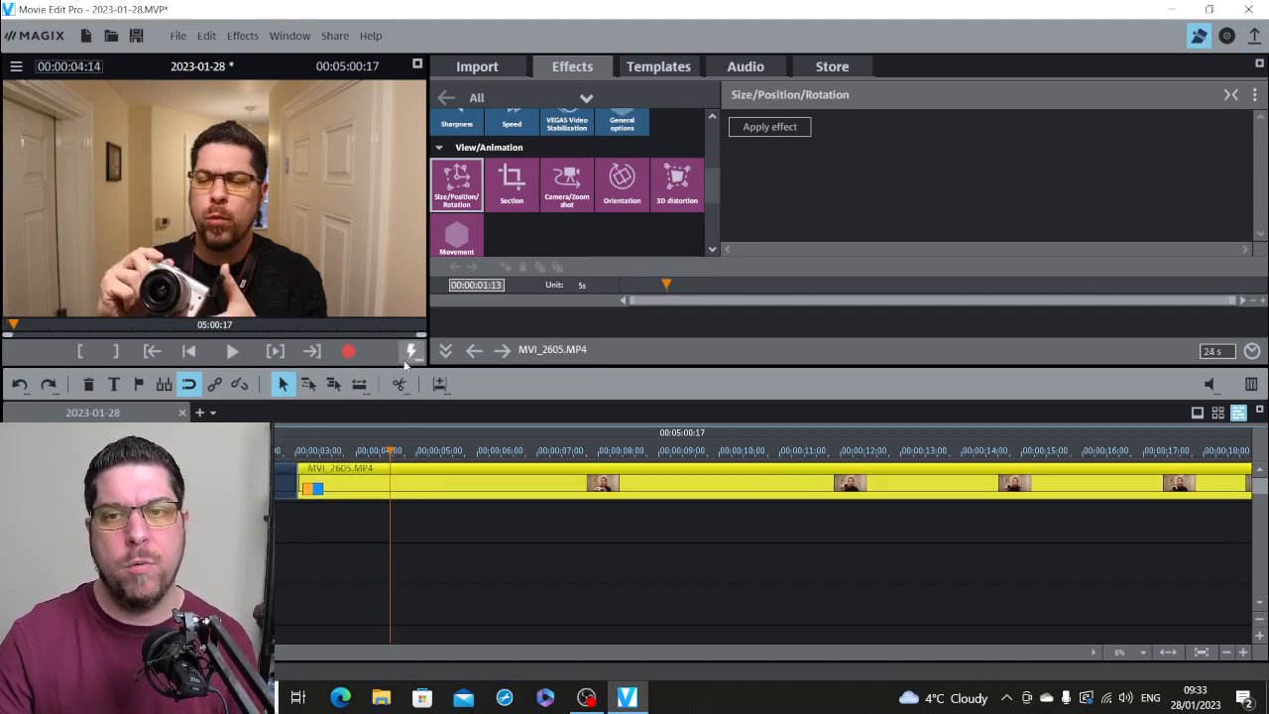
pyautogui.click(398, 384)
pyautogui.click(321, 453)
pyautogui.click(337, 470)
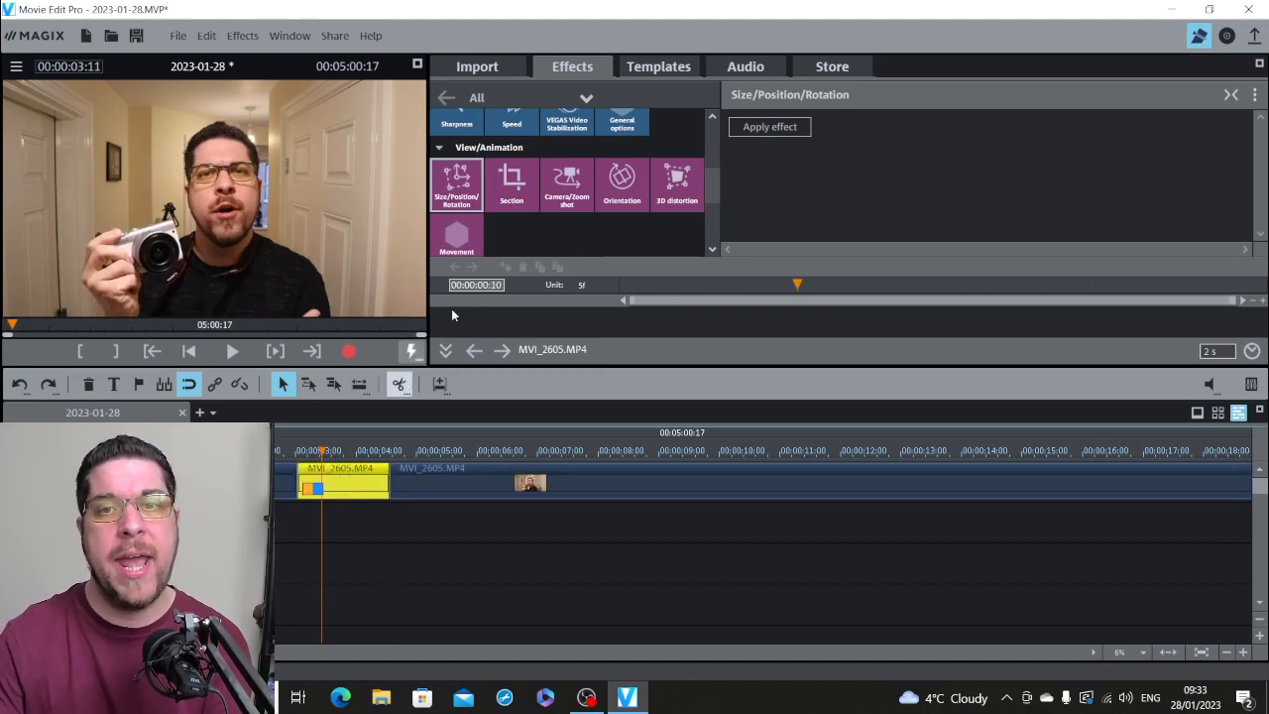
# Step: Apply the Size/Position/Rotation effect to the selected MVI_2605.MP4 piece, enlarge it to 2400 × 1350 and play the punch-in
pyautogui.click(804, 127)
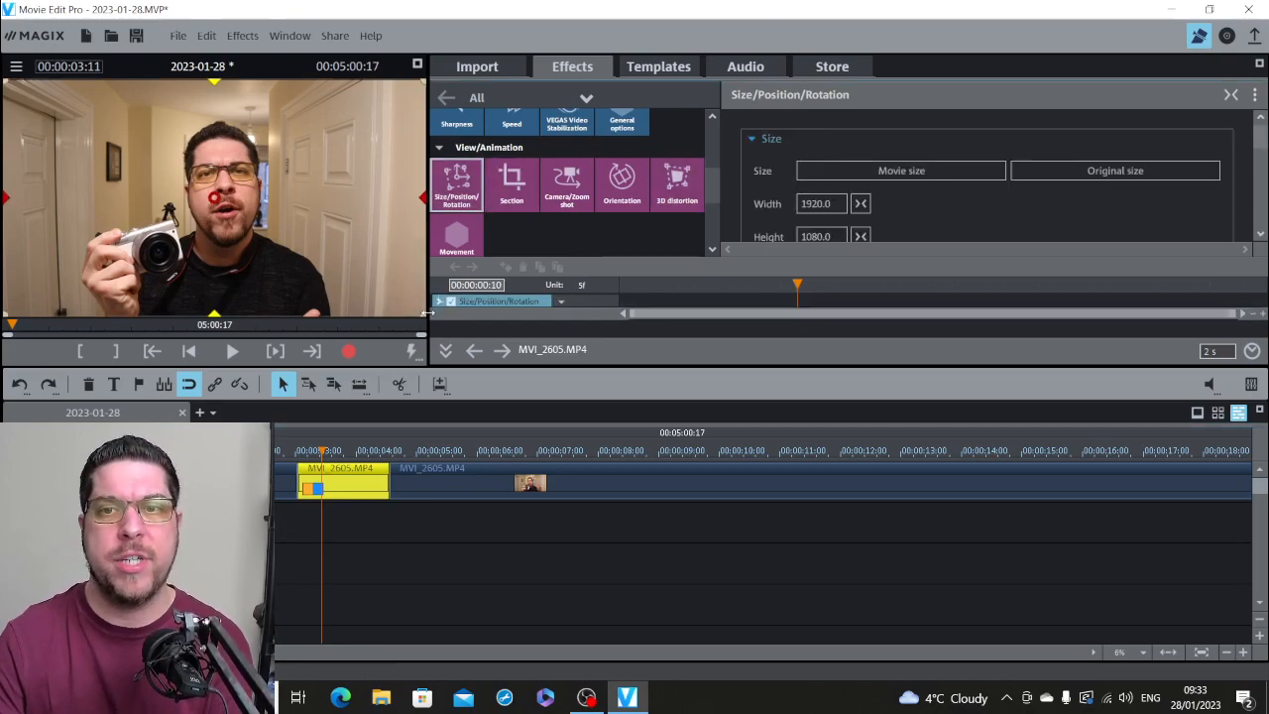
pyautogui.moveTo(423, 310); pyautogui.dragTo(421, 349)
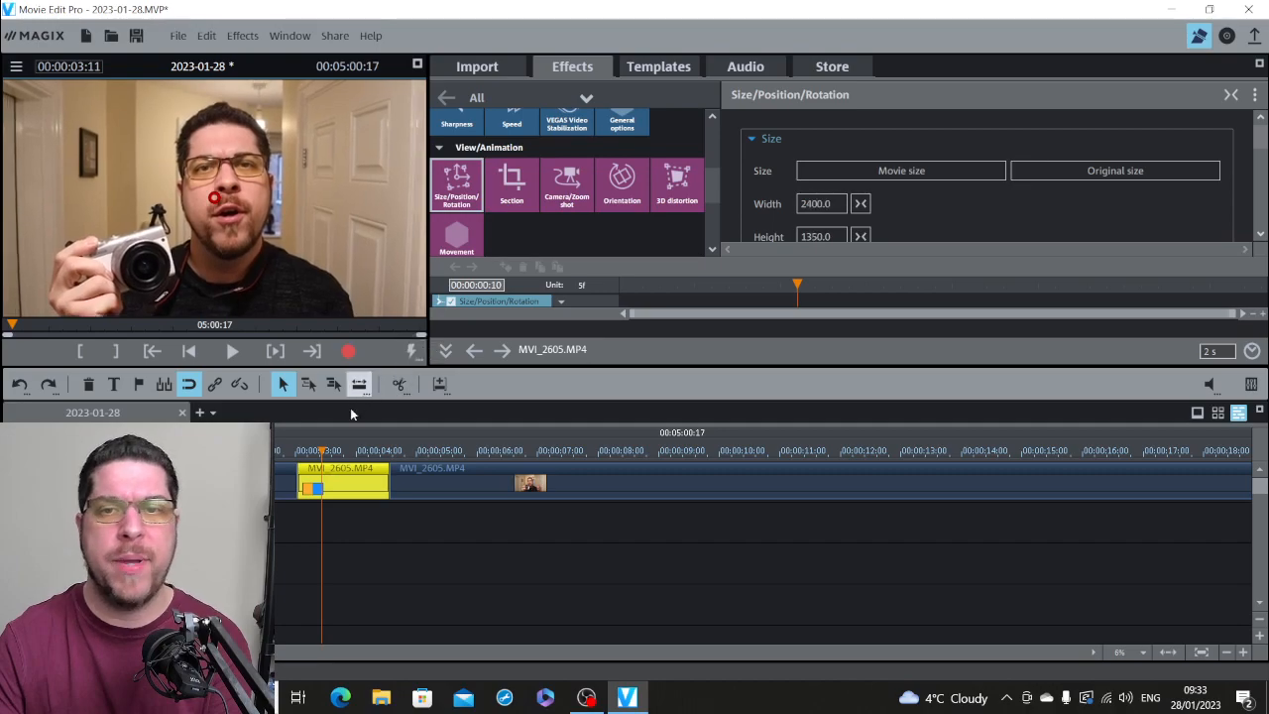
pyautogui.moveTo(321, 451); pyautogui.dragTo(113, 451)
pyautogui.press('space')
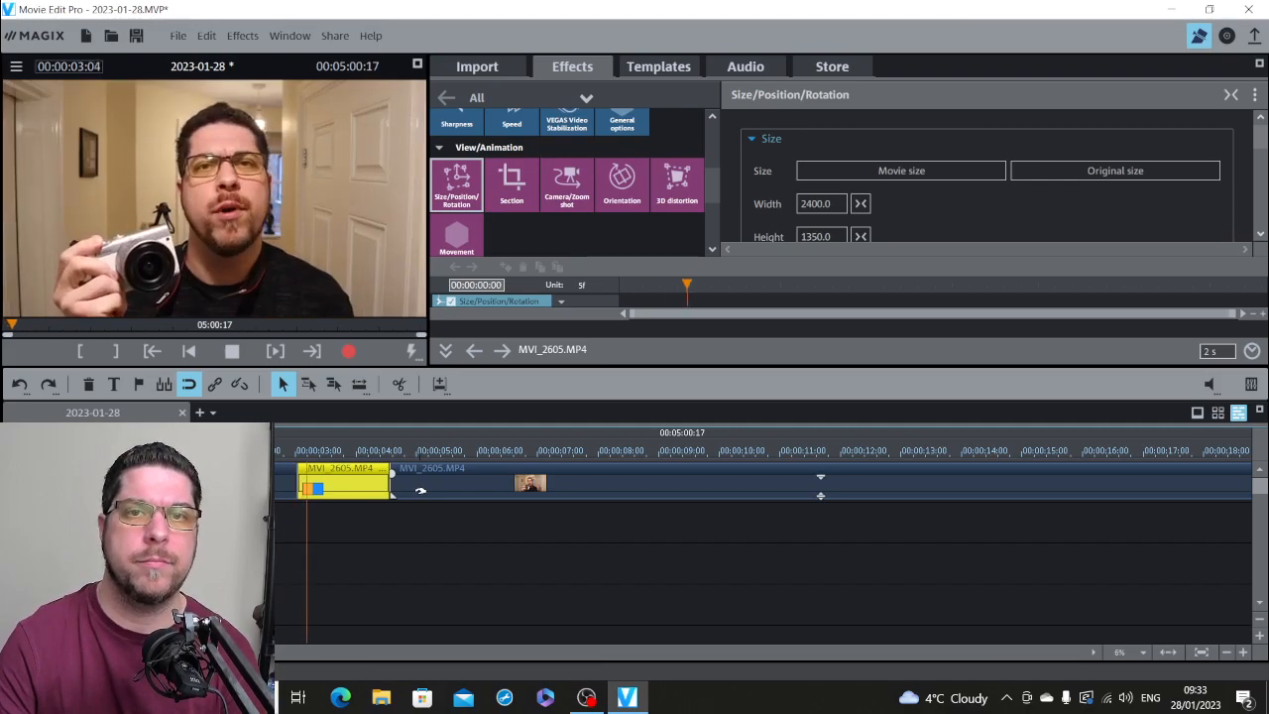
pyautogui.press('space')
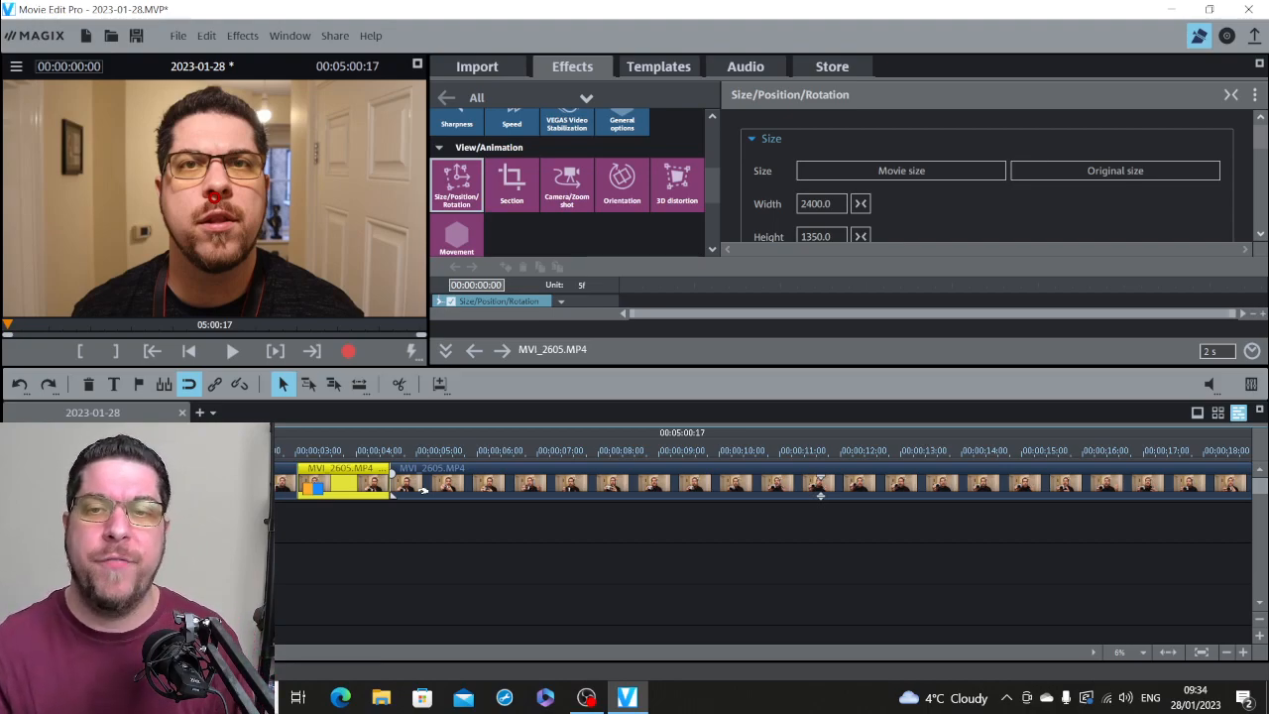
# Step: Play on through MVI_2605.MP4 and split its remaining part at 00:00:09:17
pyautogui.click(1227, 652)
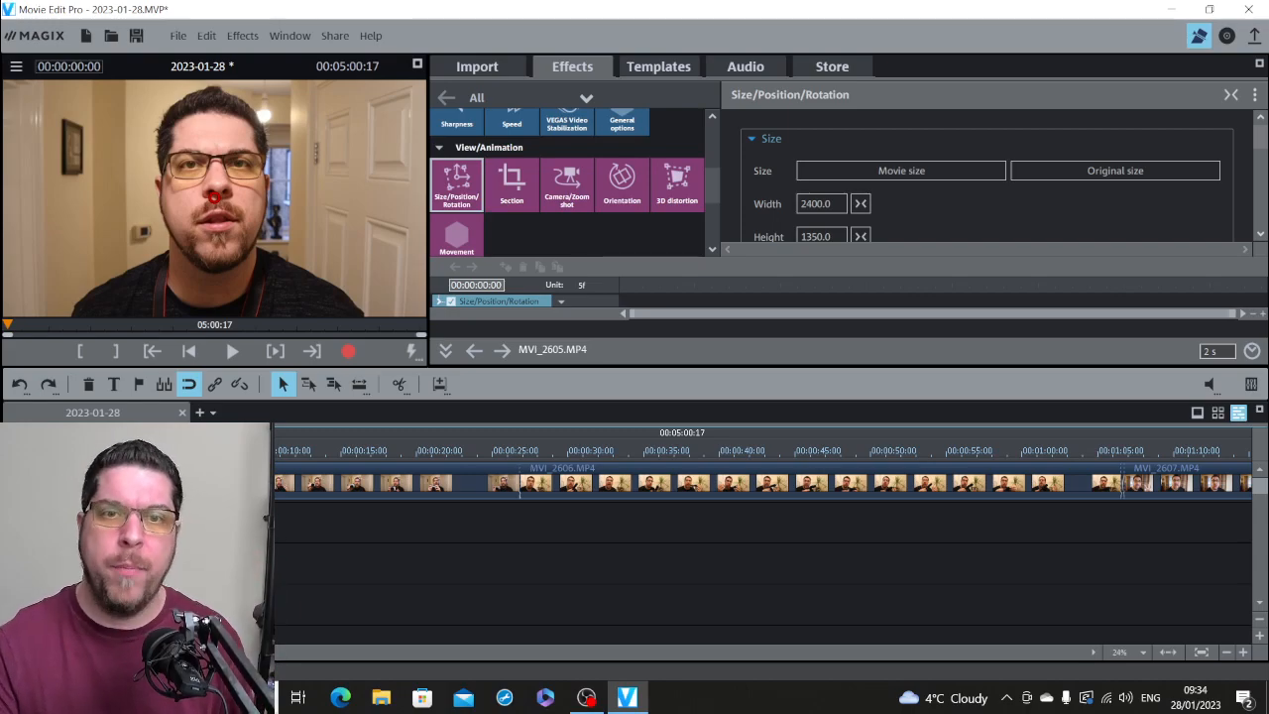
pyautogui.press('space')
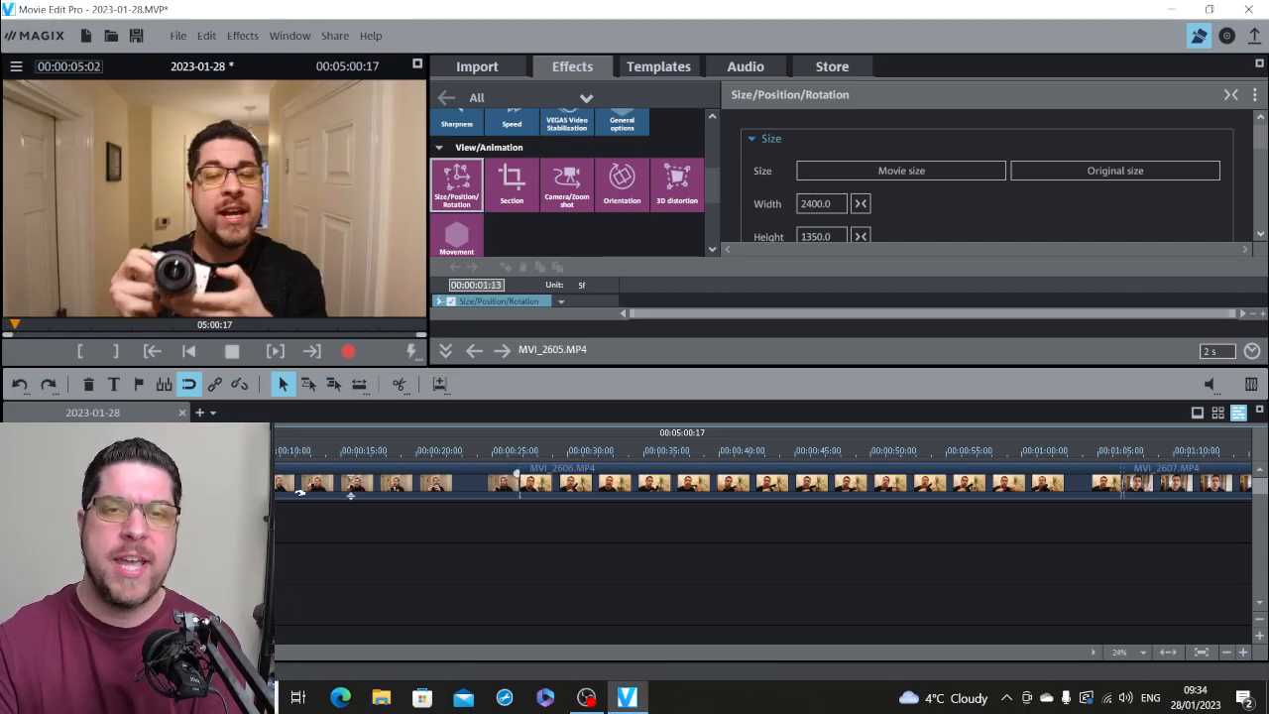
pyautogui.click(250, 455)
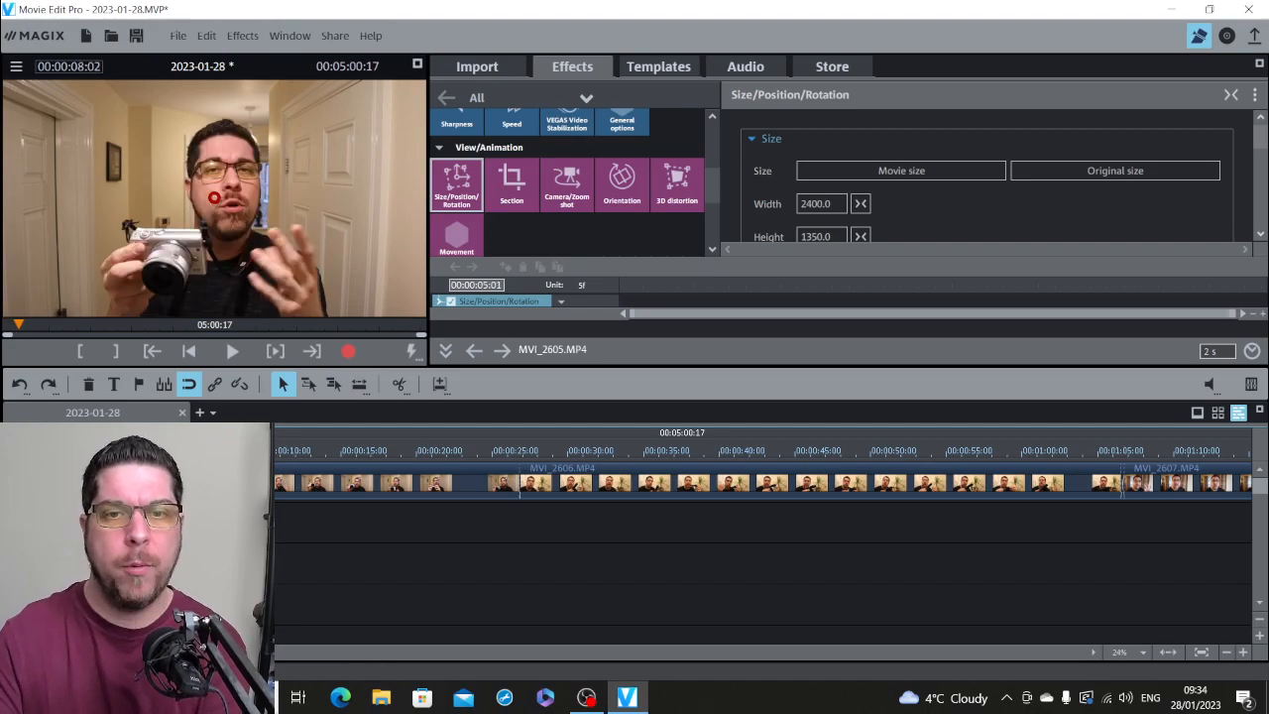
pyautogui.moveTo(237, 453); pyautogui.dragTo(261, 453)
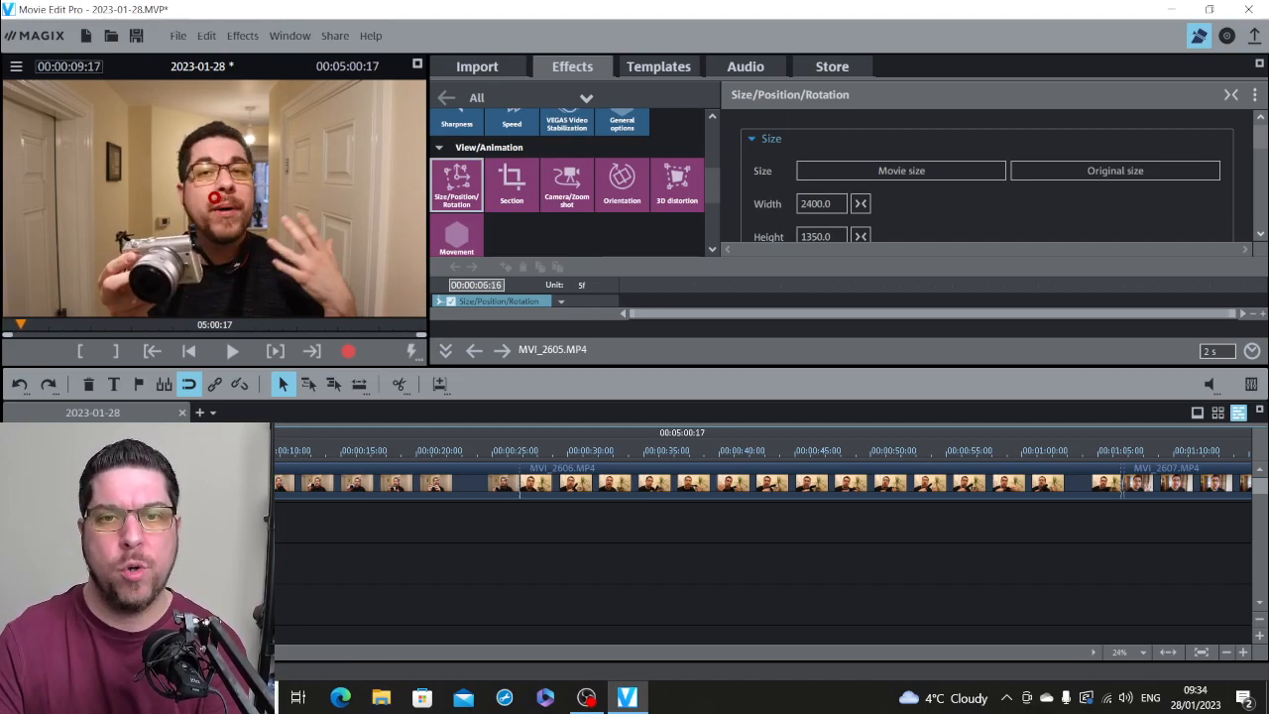
pyautogui.click(350, 492)
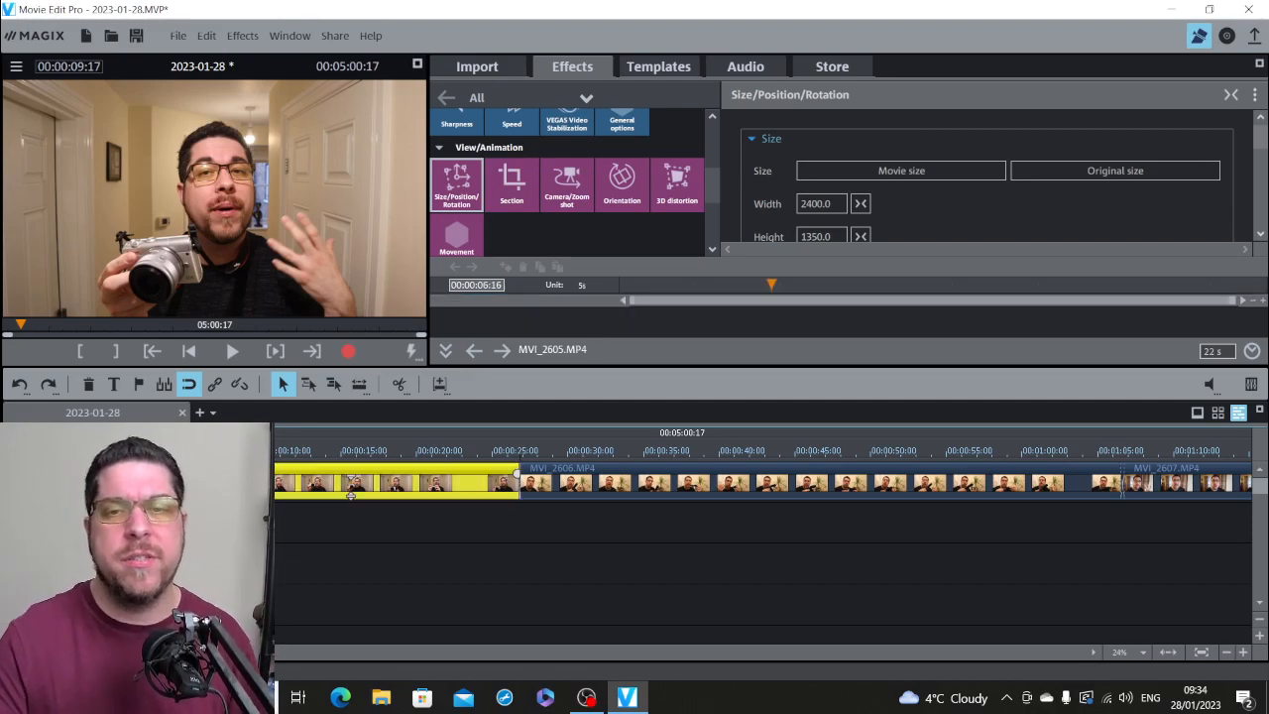
# Step: Split MVI_2605.MP4 at 00:00:10:17 and select the short piece before this cut at 00:00:09:23
pyautogui.click(328, 448)
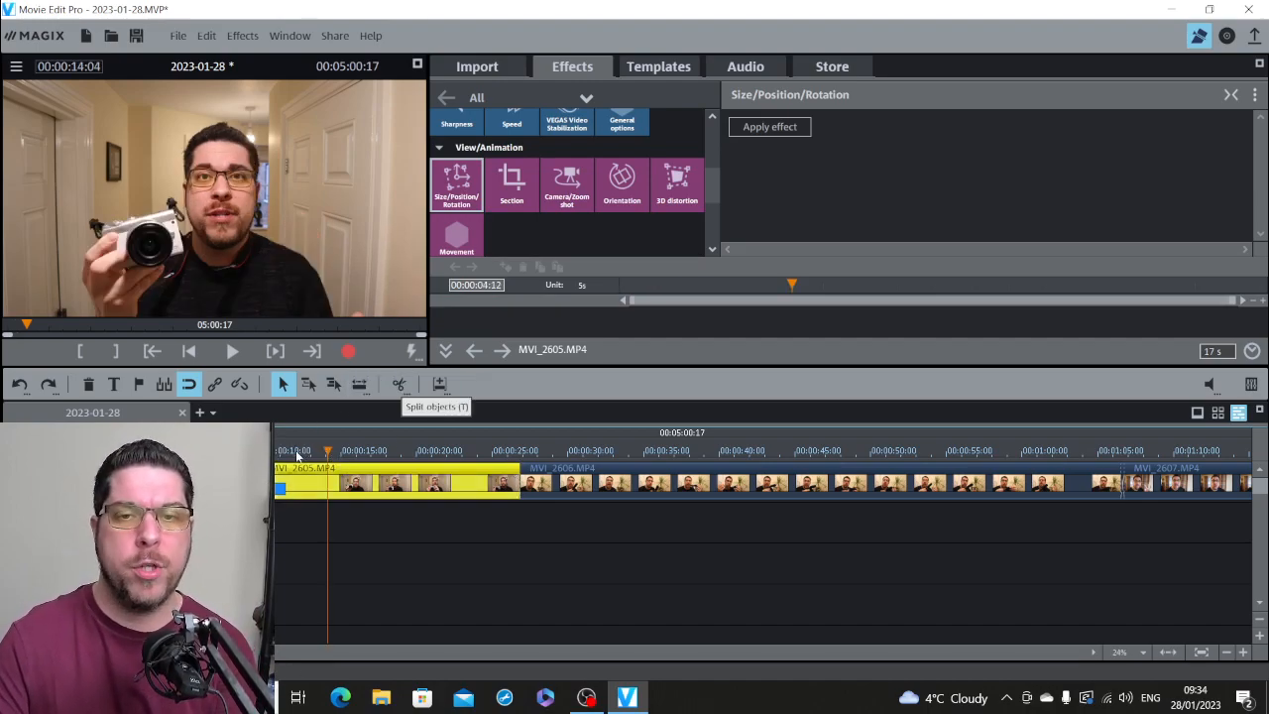
pyautogui.click(281, 454)
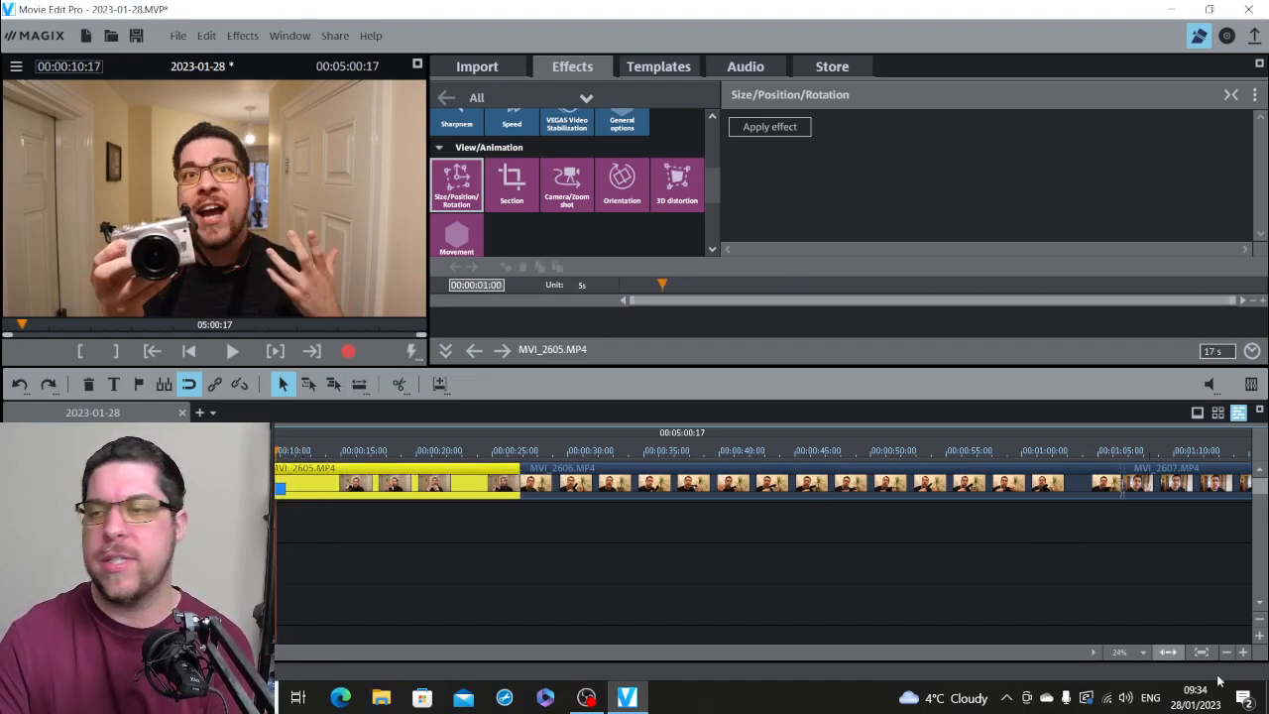
pyautogui.click(1242, 651)
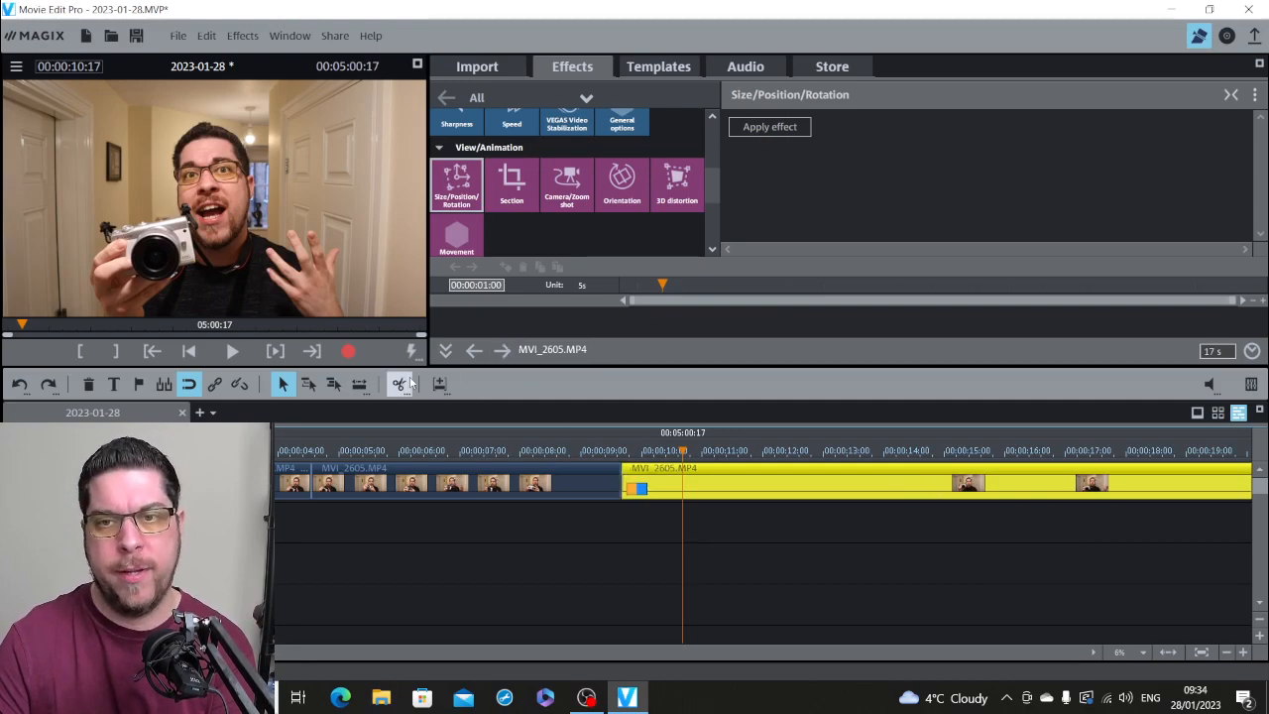
pyautogui.click(409, 382)
pyautogui.click(637, 453)
pyautogui.click(650, 483)
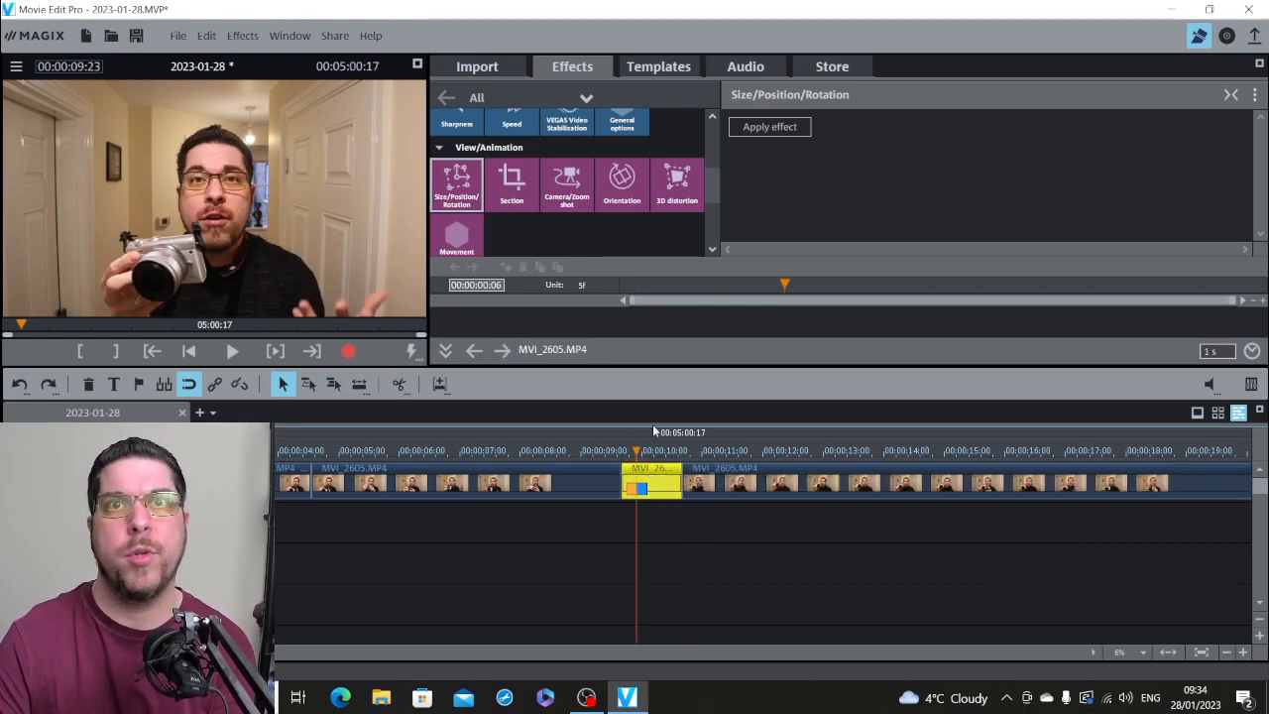
# Step: Apply the Size/Position/Rotation effect to the one-second MVI_2605.MP4 piece, enlarge it to 2880 × 1620 and play the punch-in
pyautogui.click(769, 126)
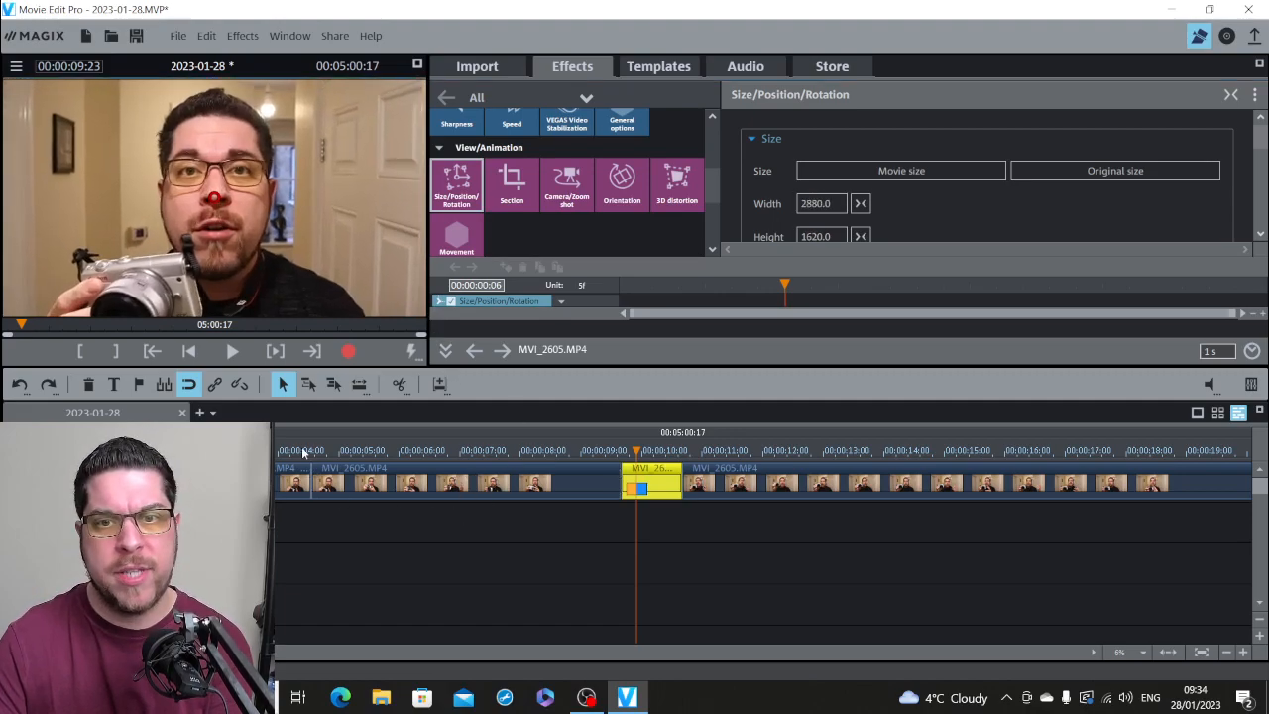
pyautogui.click(378, 451)
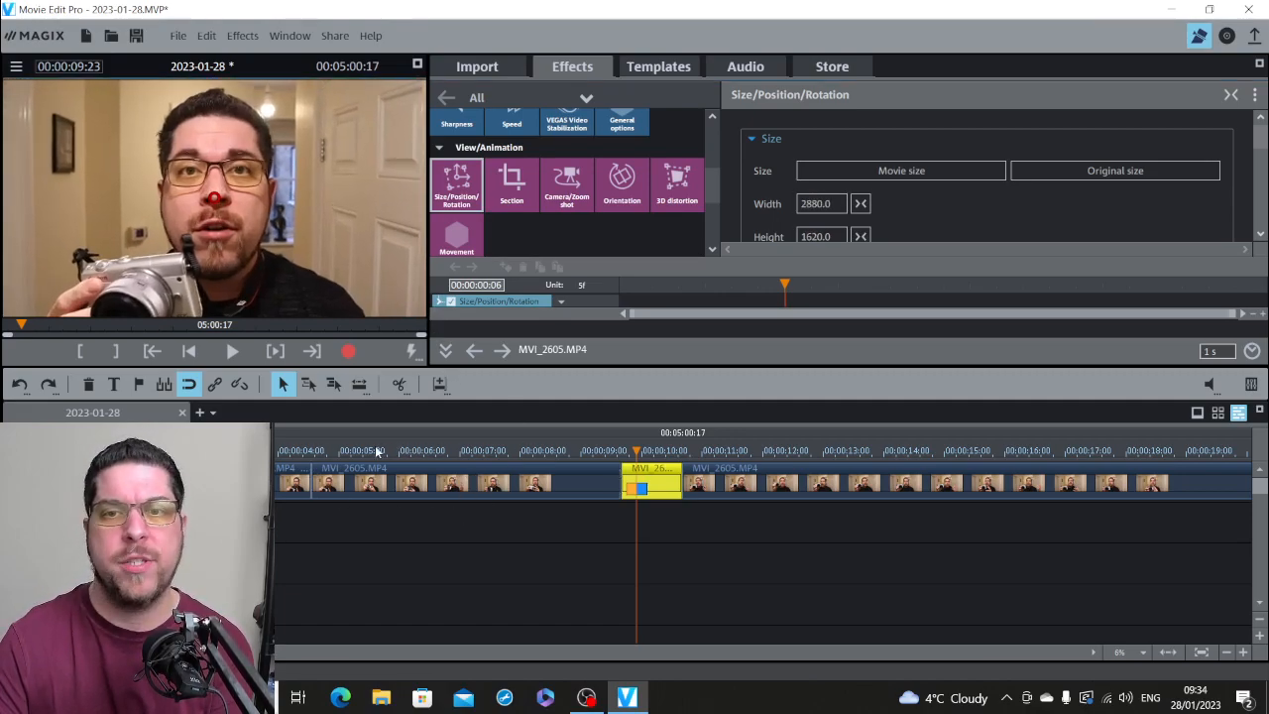
pyautogui.press('space')
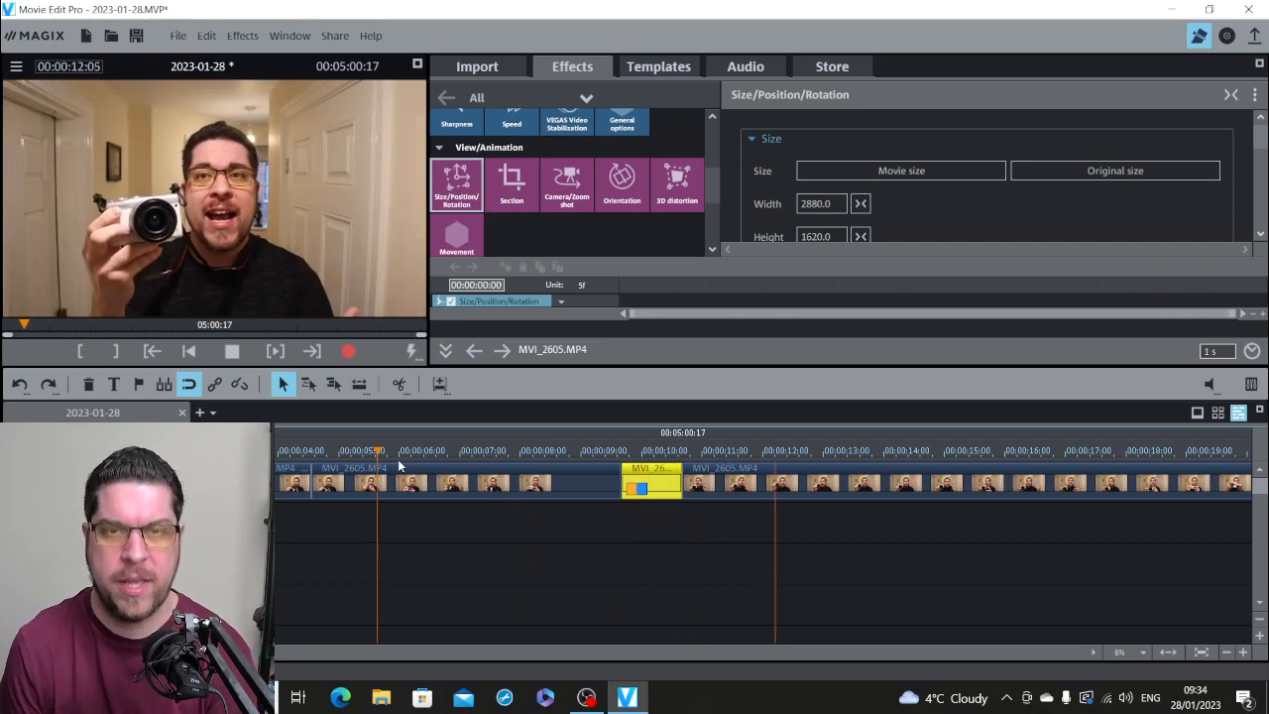
pyautogui.press('space')
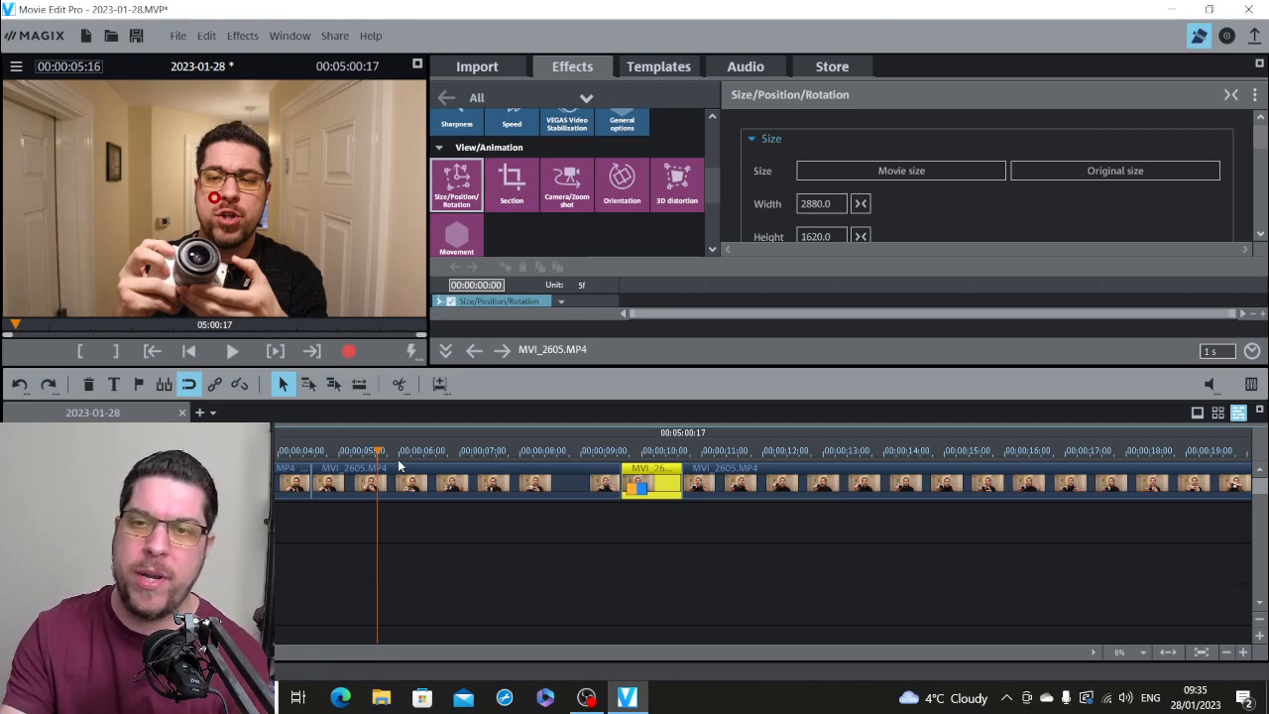
pyautogui.click(1226, 652)
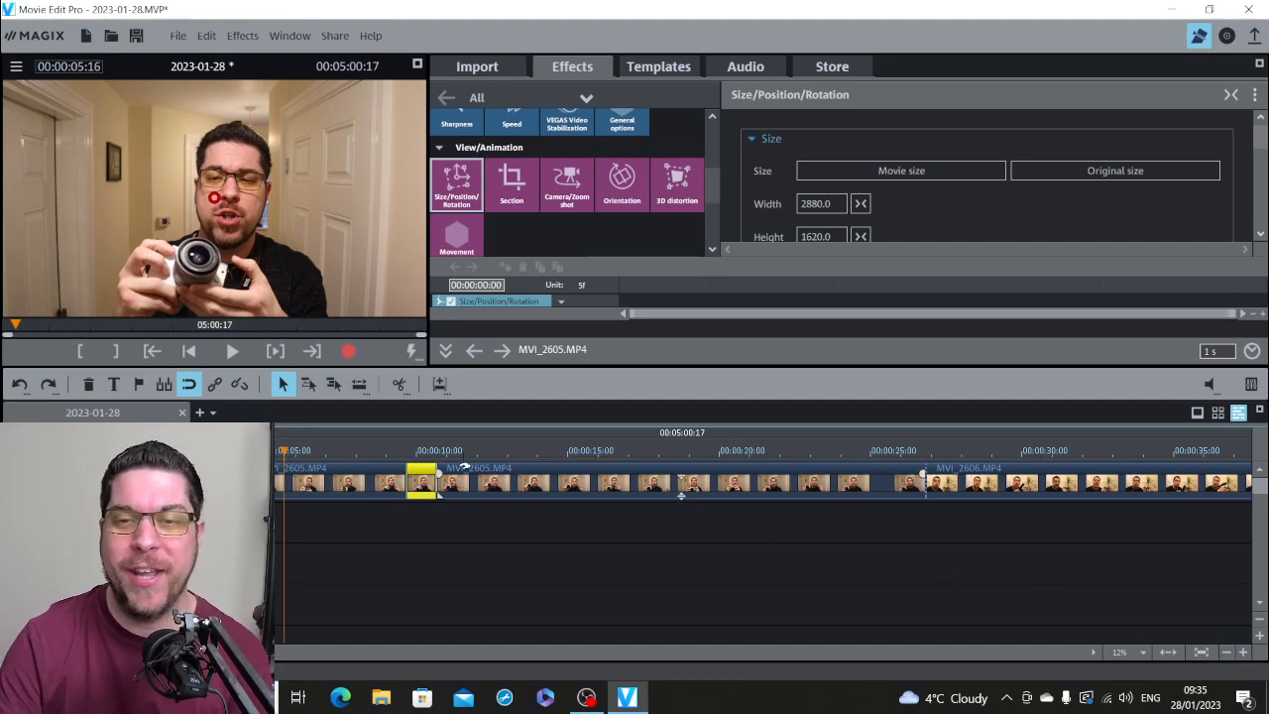
pyautogui.click(406, 454)
pyautogui.press('space')
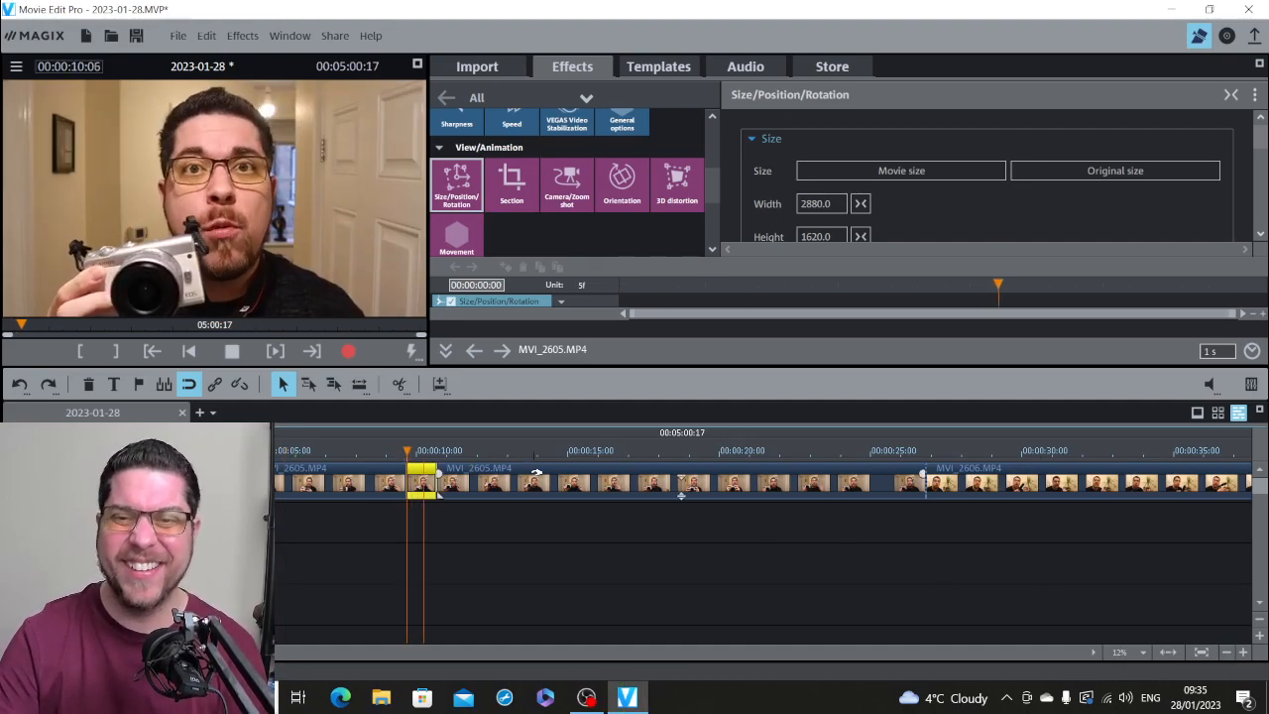
pyautogui.press('space')
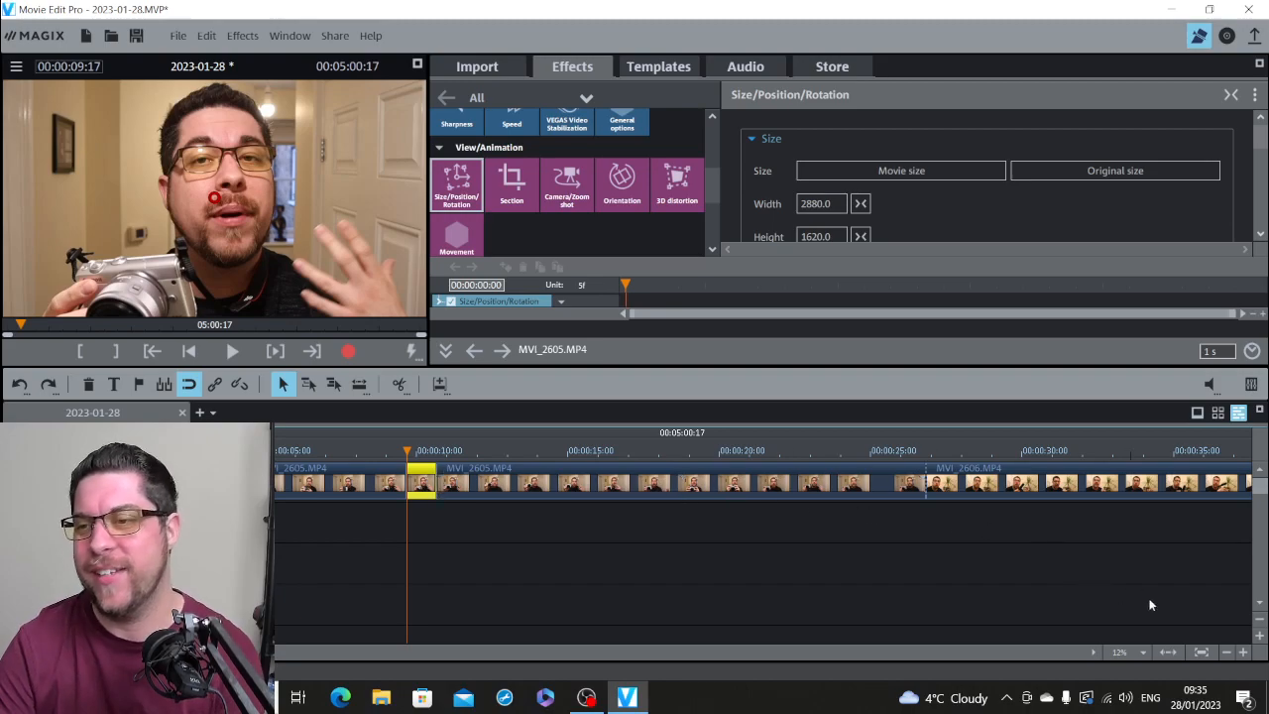
# Step: Select the last piece of MVI_2605.MP4 and split it at 00:00:17:04
pyautogui.click(1226, 651)
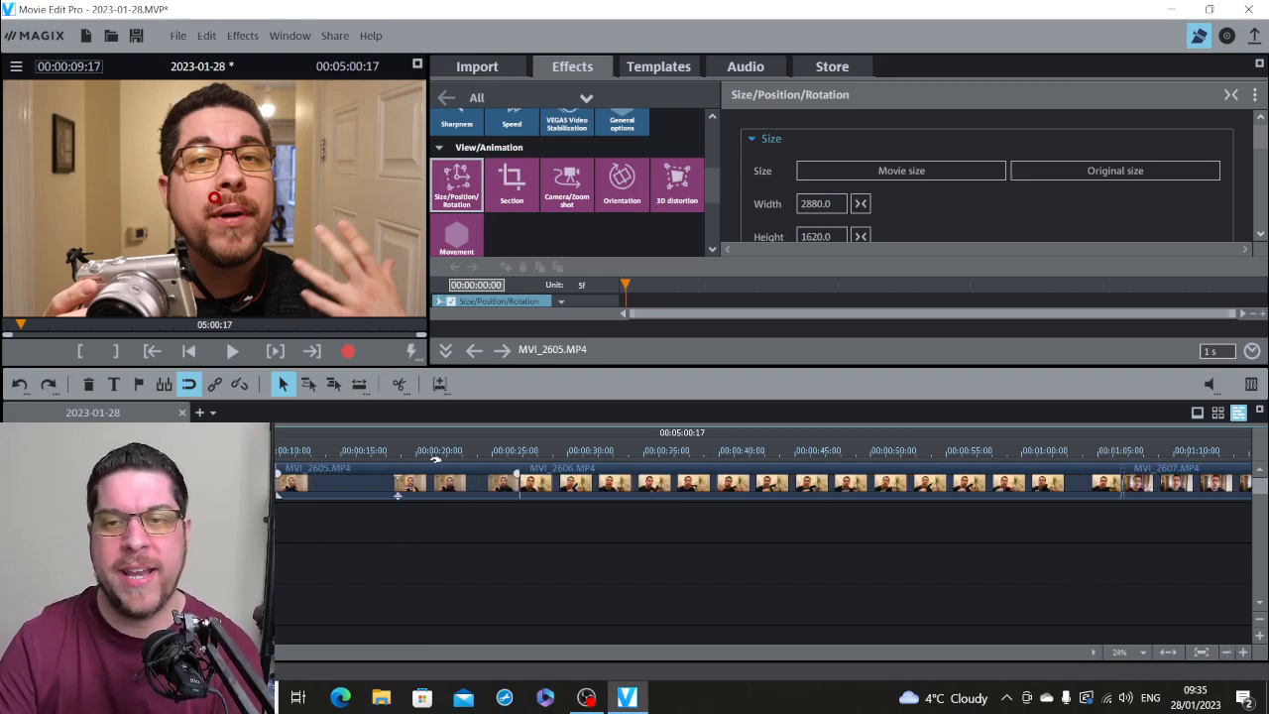
pyautogui.click(372, 451)
pyautogui.click(398, 466)
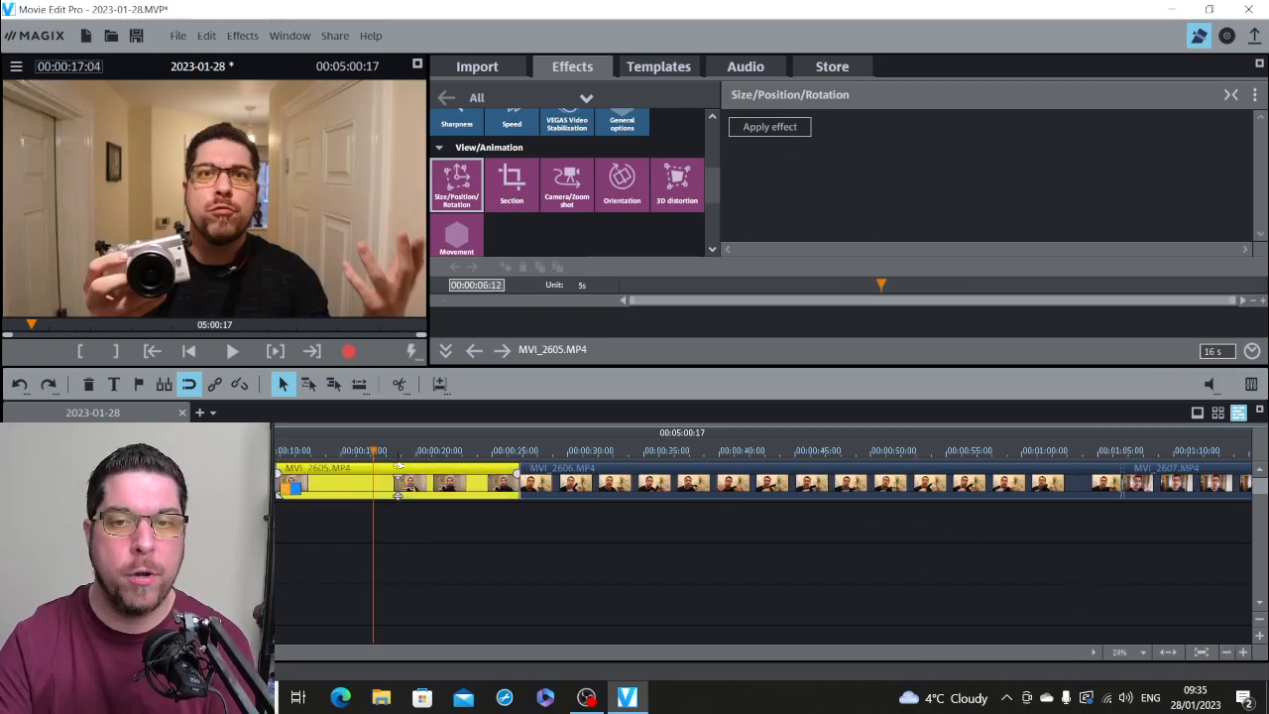
pyautogui.click(398, 384)
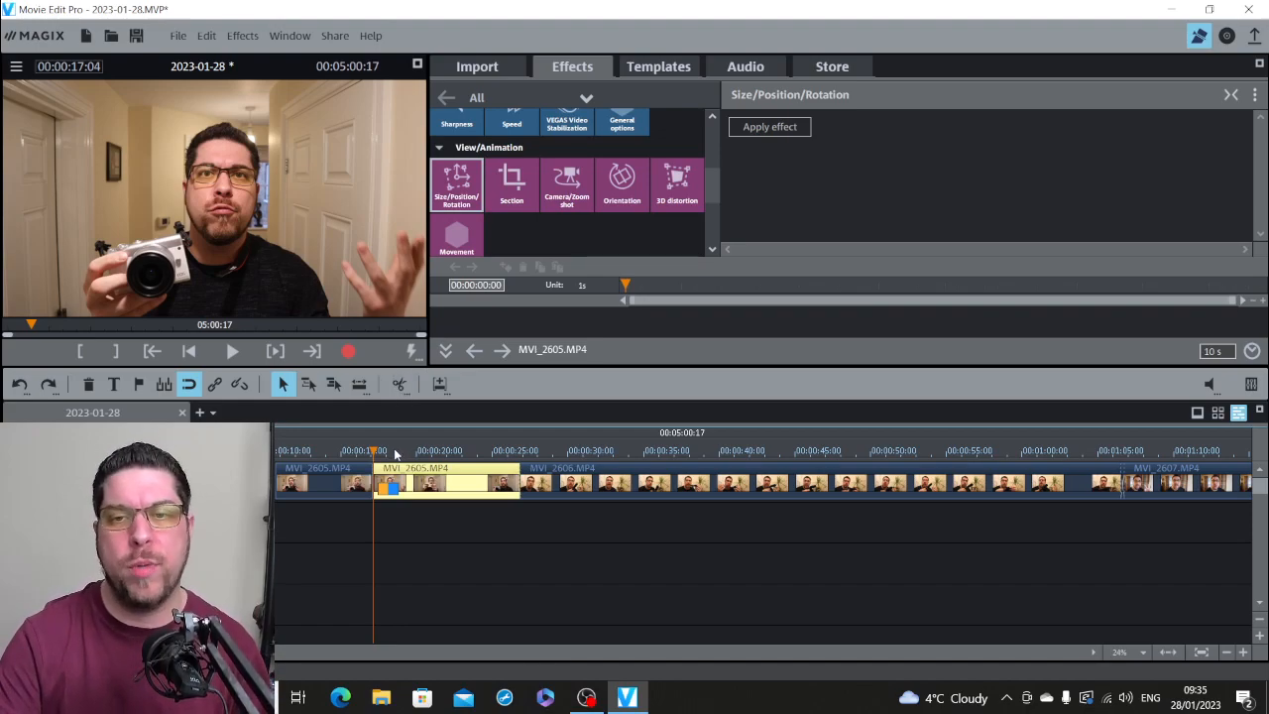
# Step: Add a Camera/Zoom shot with the To section zoom to the final piece of MVI_2605.MP4 and play it from 00:00:17:04
pyautogui.click(566, 183)
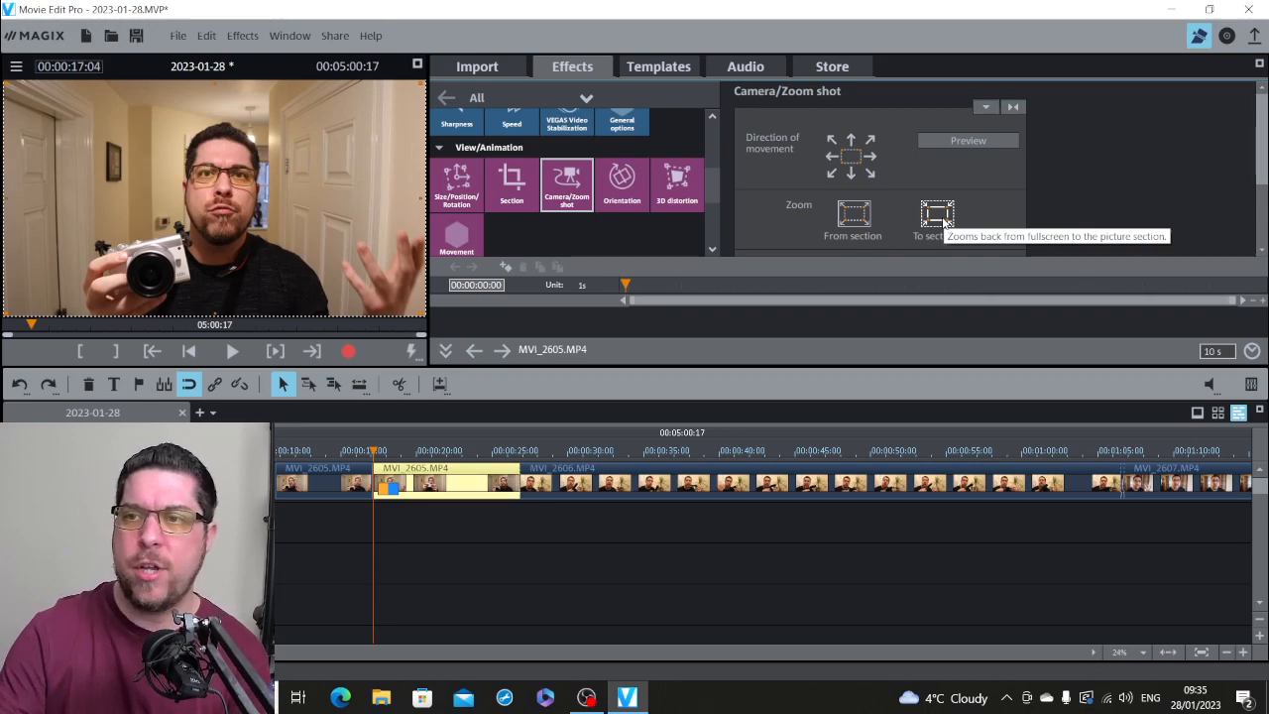
pyautogui.click(939, 218)
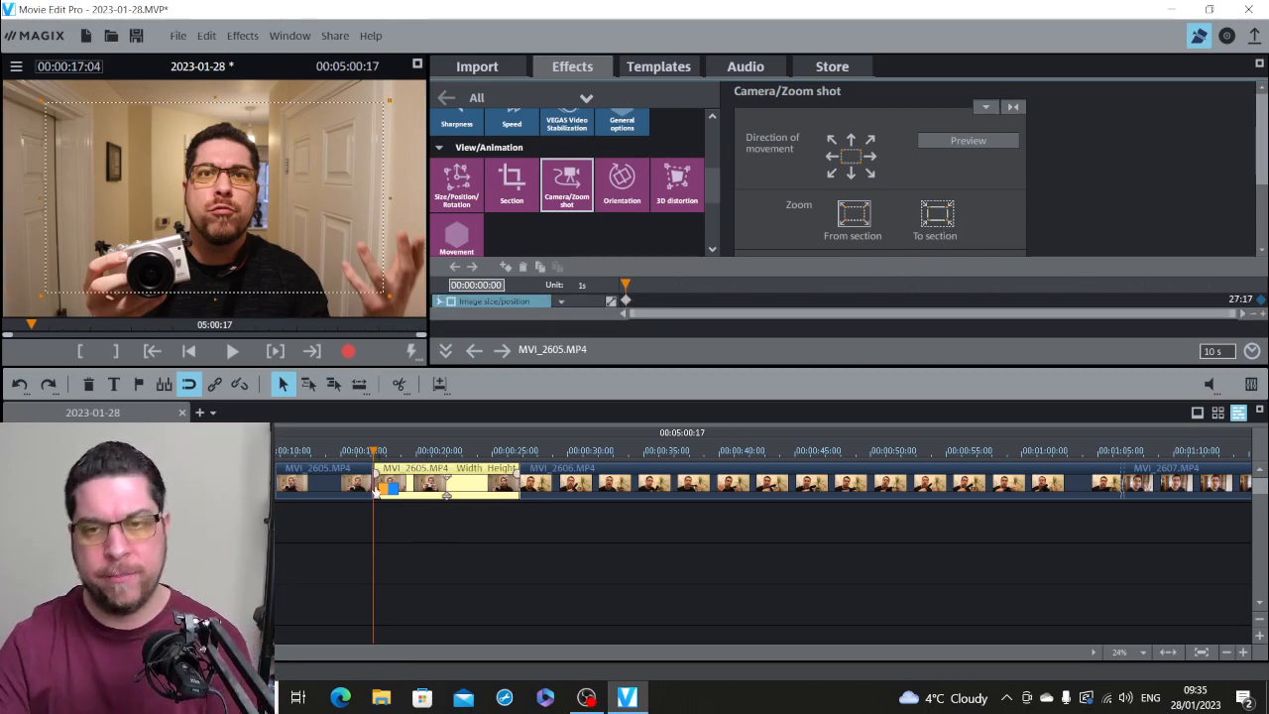
pyautogui.click(366, 452)
pyautogui.click(372, 451)
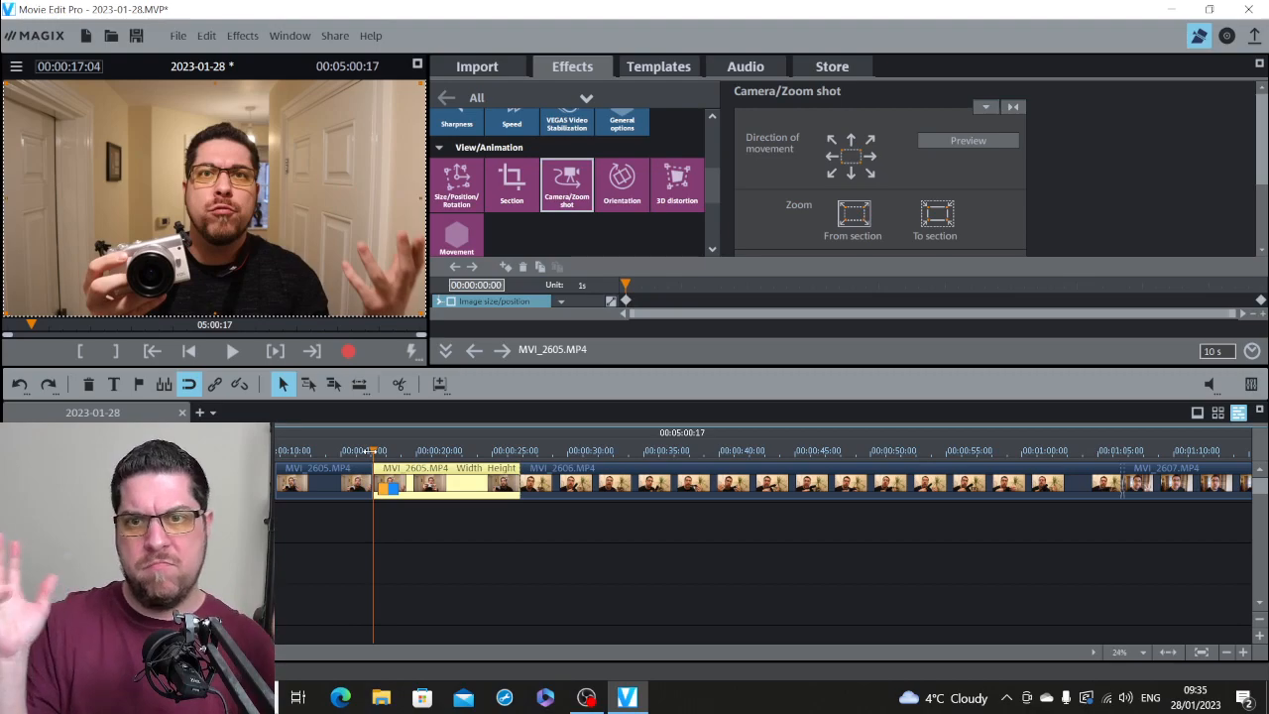
pyautogui.press('space')
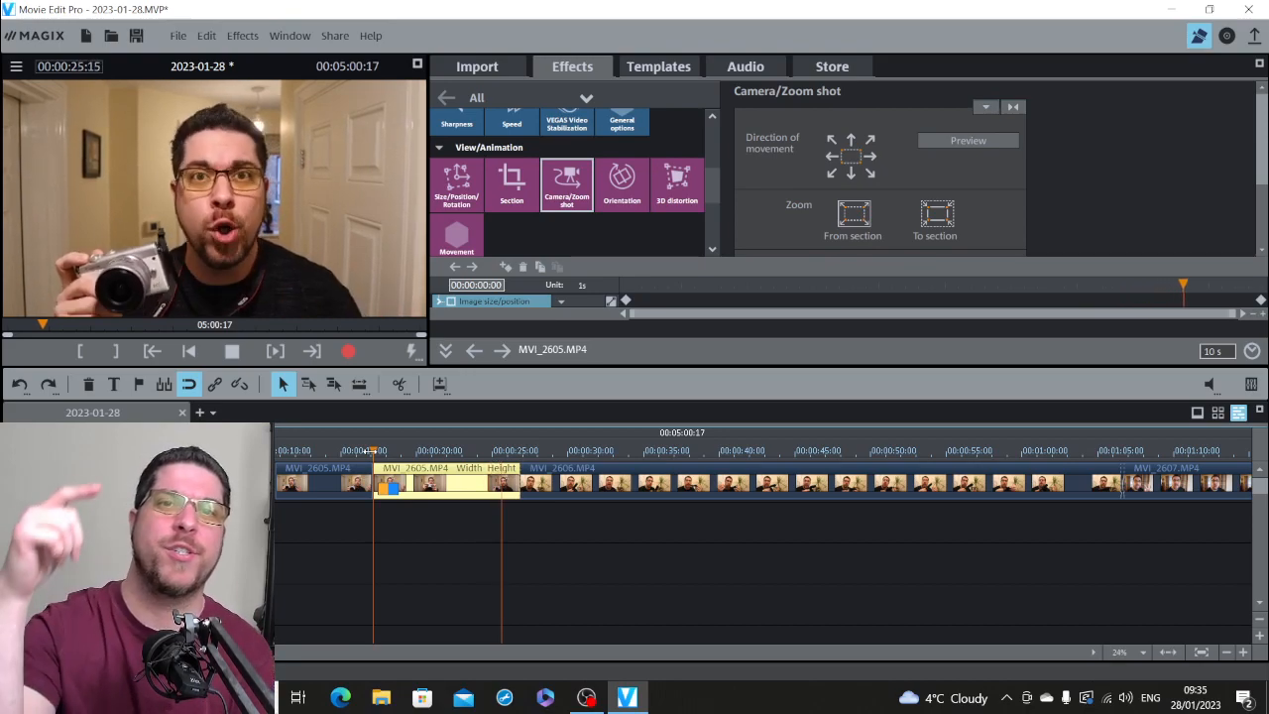
pyautogui.press('space')
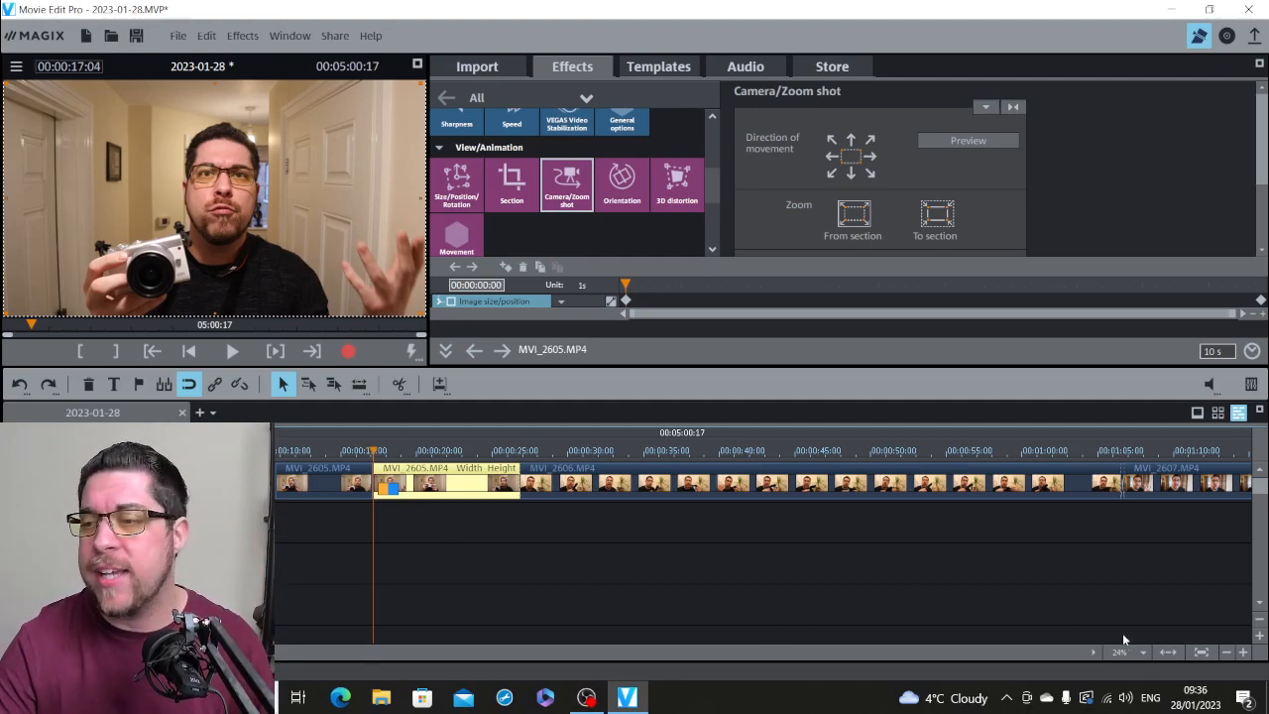
# Step: Move MVI_2609.MP4 earlier into the gap after MVI_2608.MP4, leaving free space on both sides of it
pyautogui.click(1225, 652)
pyautogui.click(1225, 652)
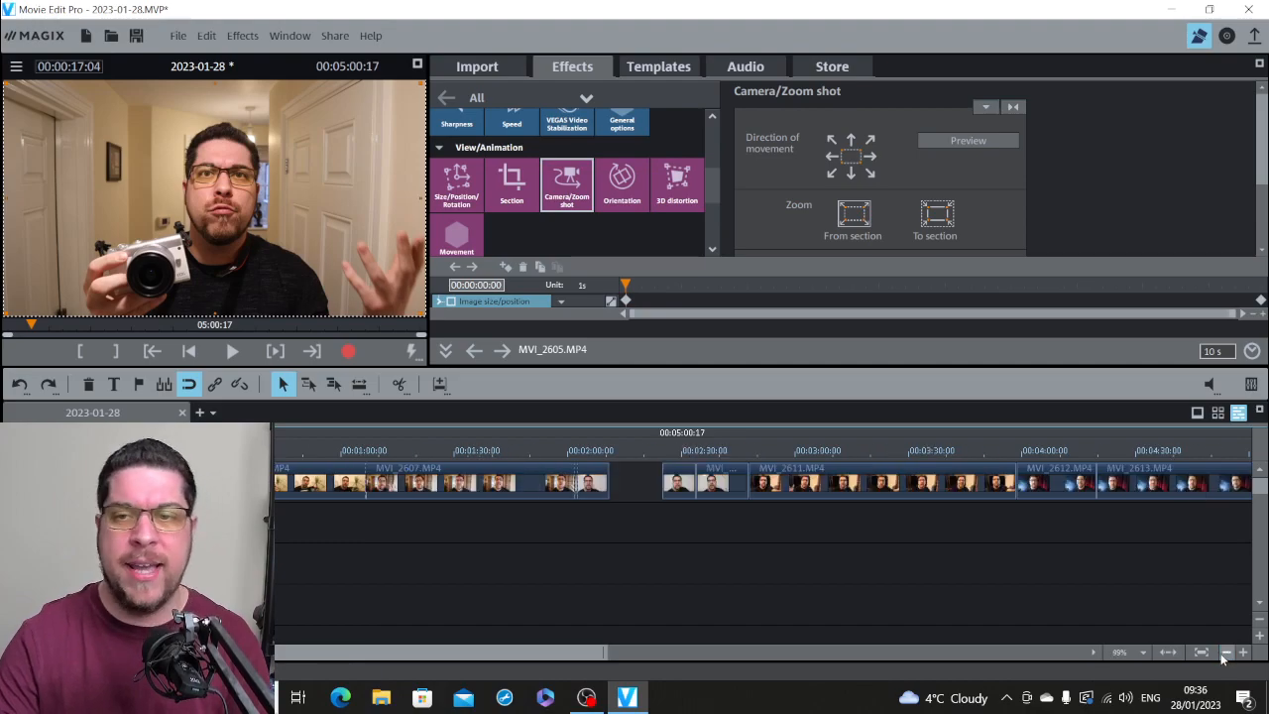
pyautogui.click(641, 451)
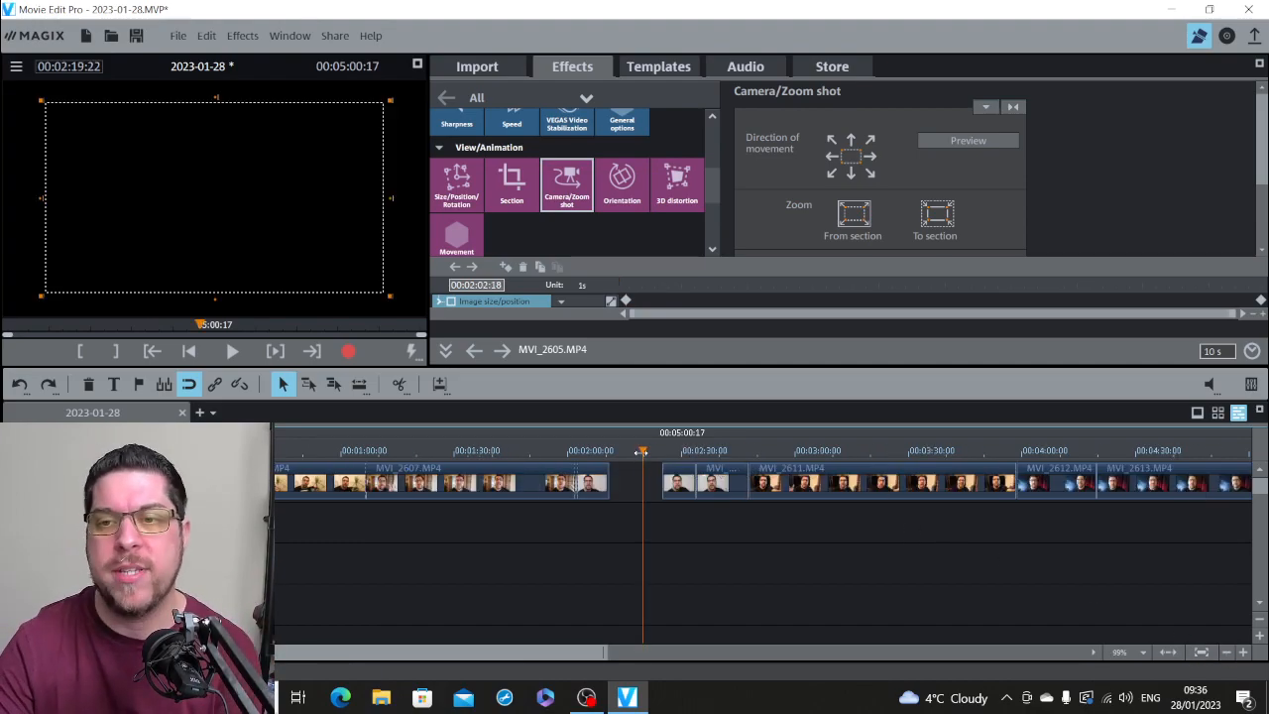
pyautogui.click(1242, 652)
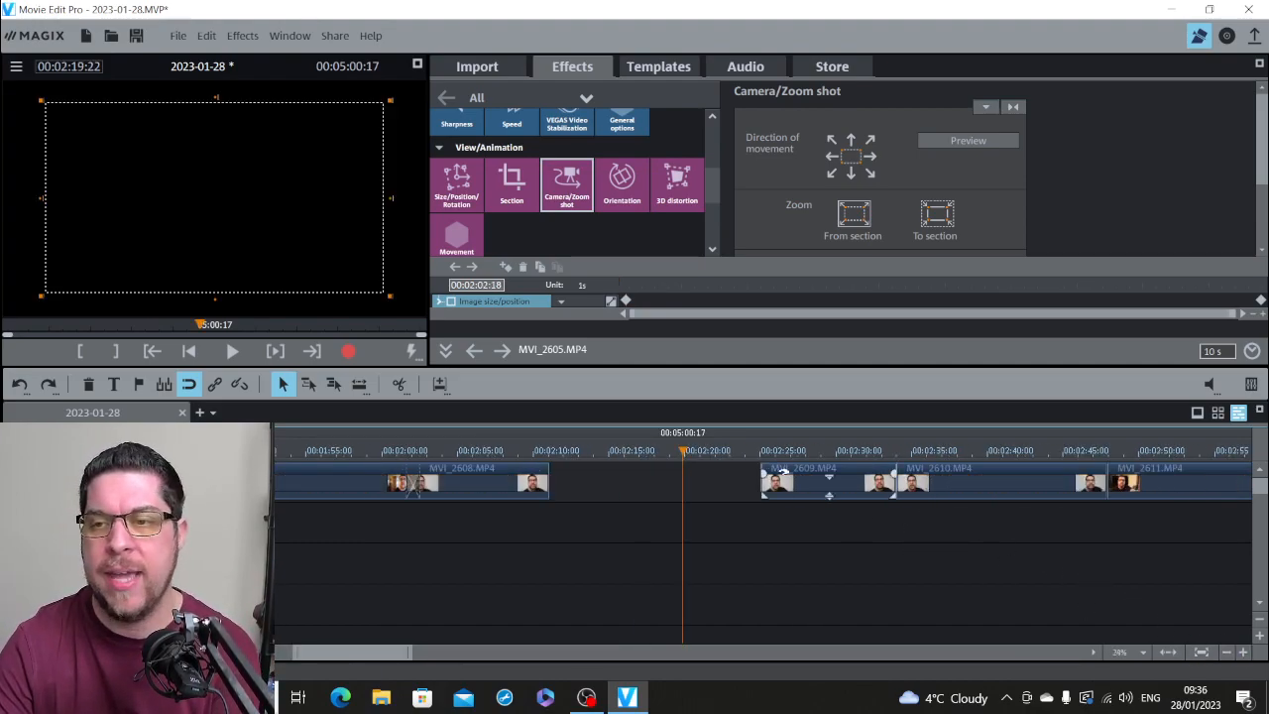
pyautogui.click(750, 486)
pyautogui.moveTo(751, 492); pyautogui.dragTo(667, 492)
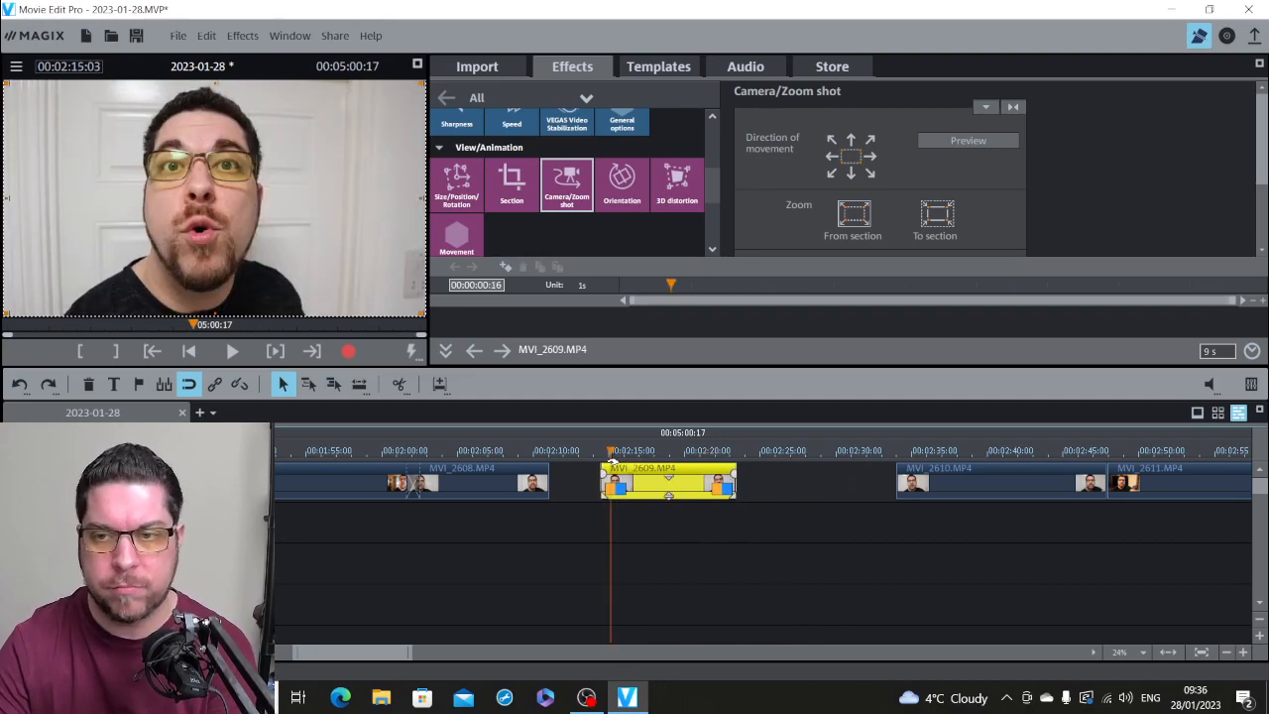
# Step: Split MVI_2609.MP4 at 00:02:15:03 and delete the short piece before the cut
pyautogui.click(399, 385)
pyautogui.click(606, 479)
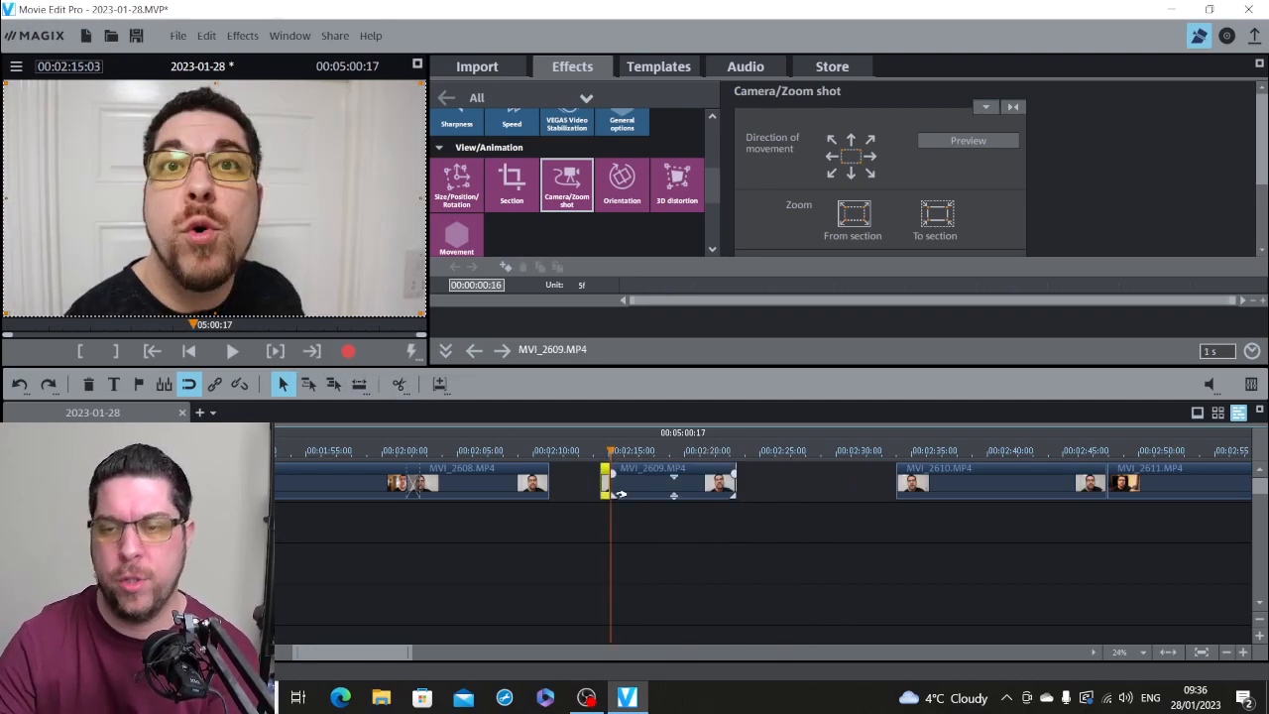
pyautogui.press('Delete')
# Step: Split MVI_2609.MP4 at 00:02:22:20 and delete the short piece after the cut
pyautogui.click(728, 453)
pyautogui.click(731, 470)
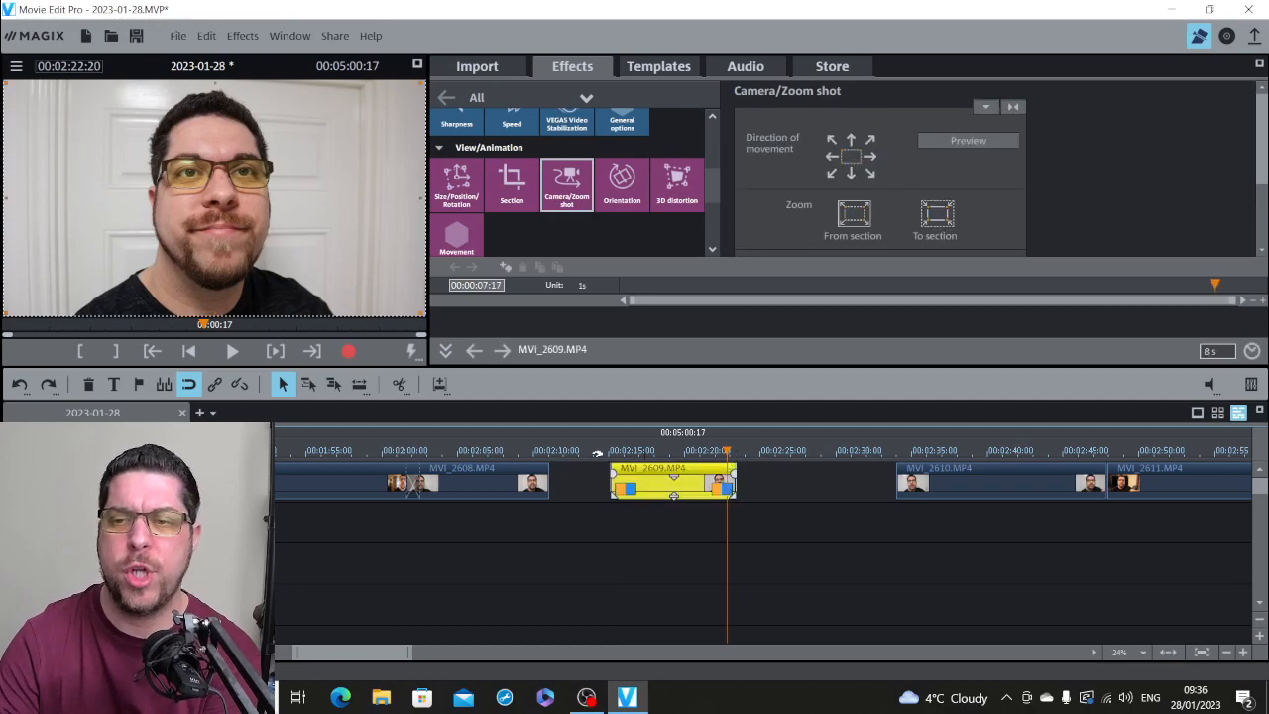
pyautogui.click(398, 384)
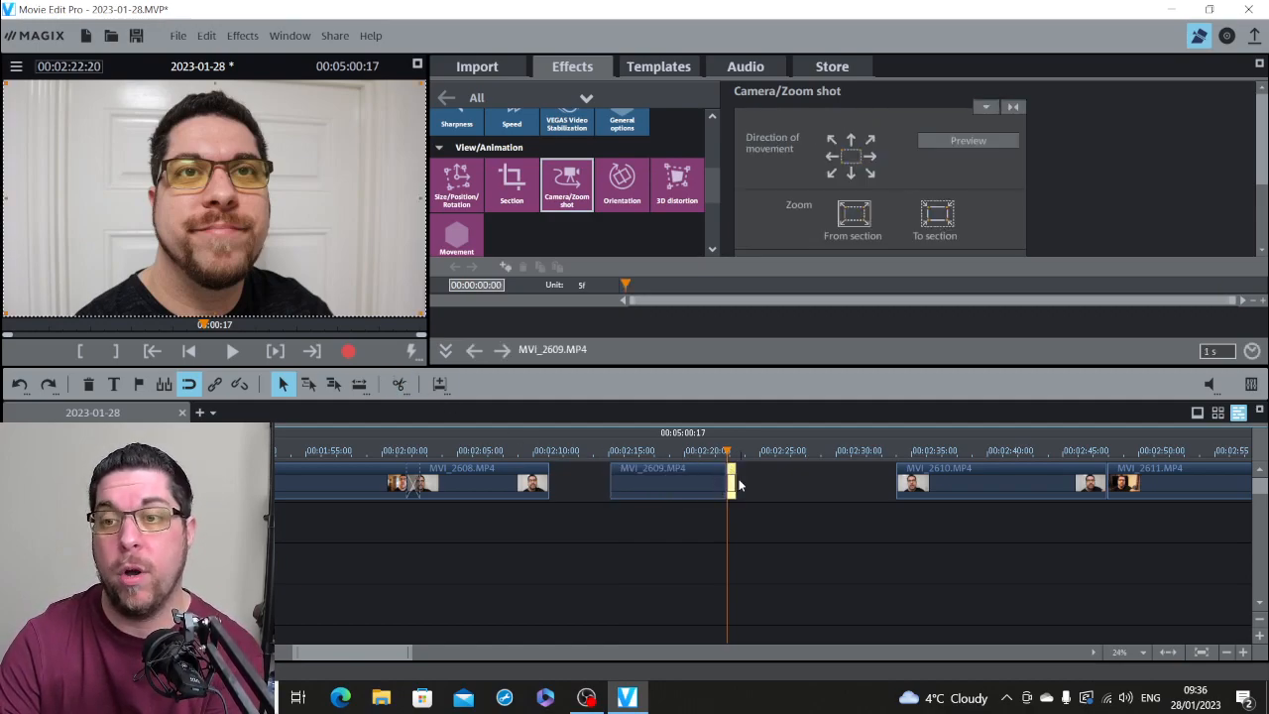
pyautogui.press('Delete')
# Step: Move MVI_2609.MP4, MVI_2610.MP4 and MVI_2611.MP4 earlier in turn so each slightly overlaps the end of the preceding clip with a short crossfade
pyautogui.moveTo(675, 474); pyautogui.dragTo(605, 471)
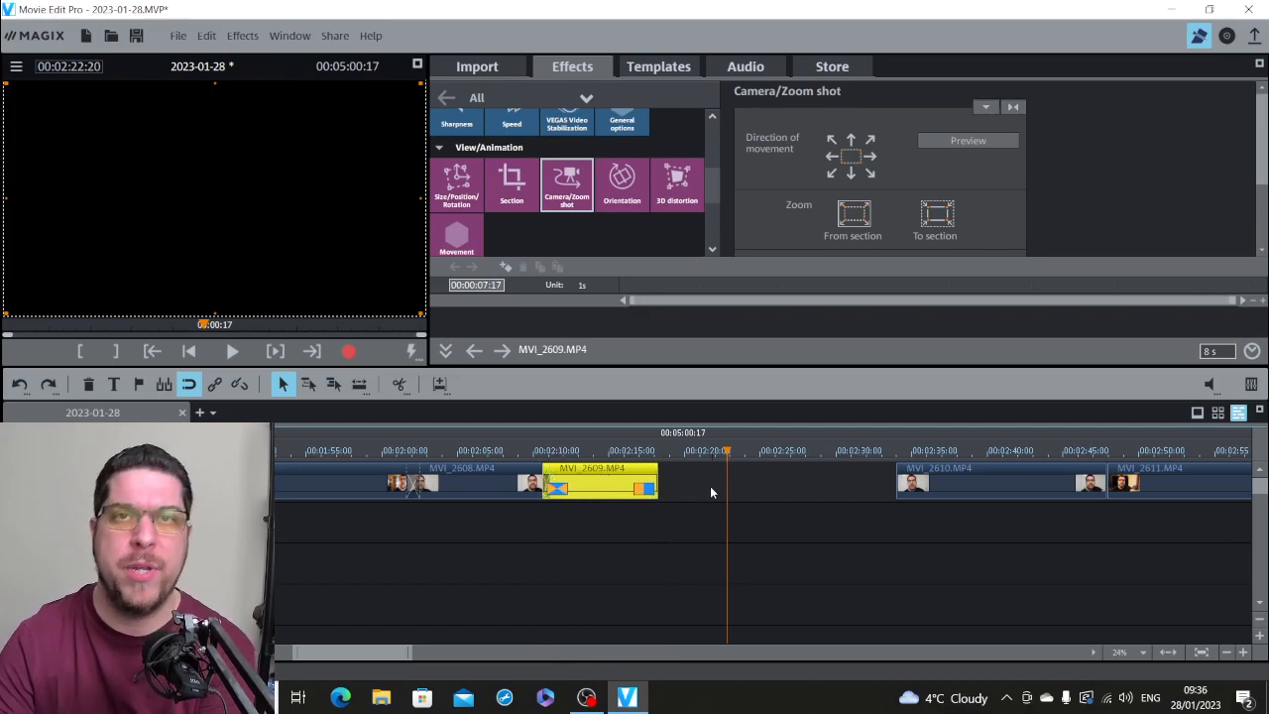
pyautogui.moveTo(911, 462); pyautogui.dragTo(660, 473)
pyautogui.click(1226, 651)
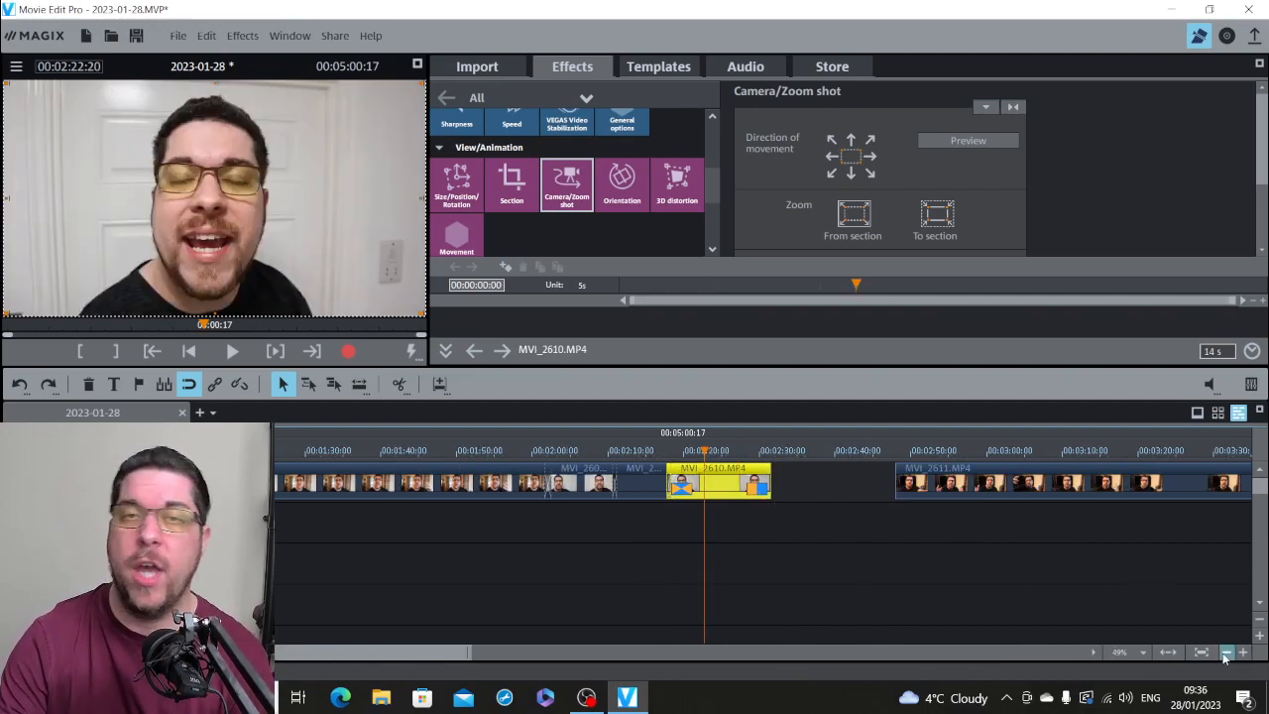
pyautogui.click(1225, 654)
pyautogui.moveTo(794, 480); pyautogui.dragTo(722, 482)
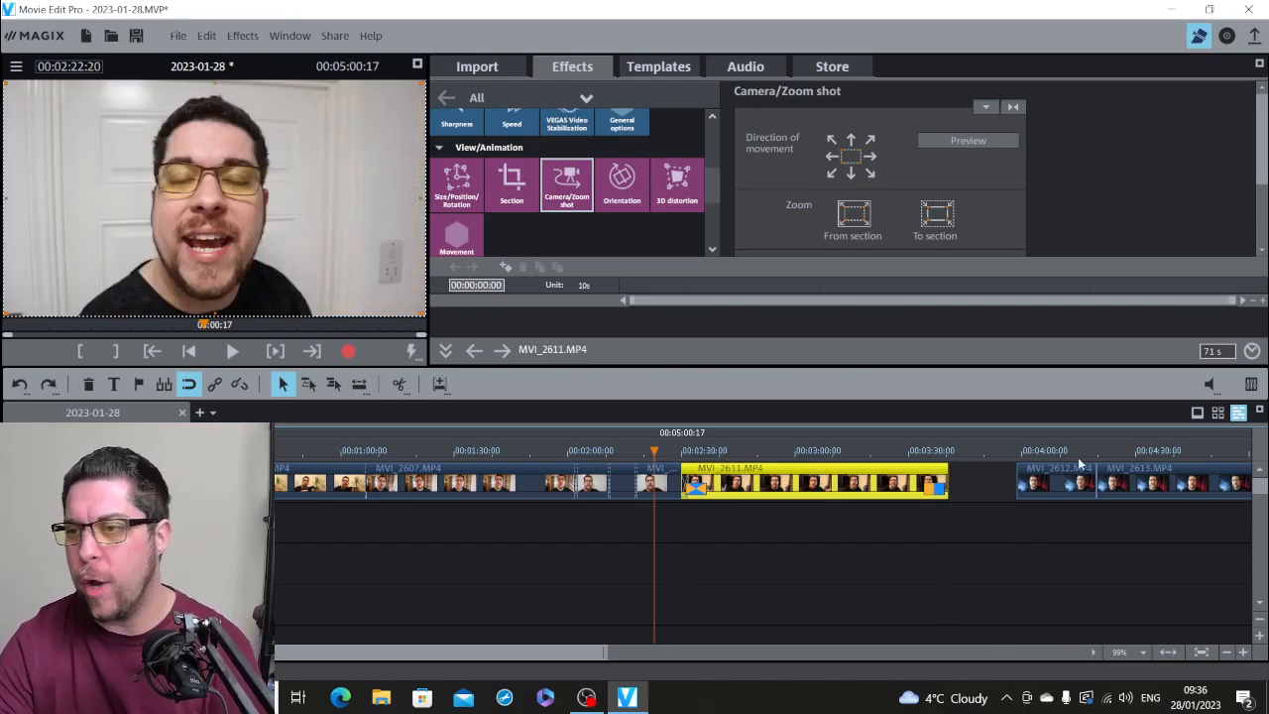
# Step: Play MVI_2612.MP4 from 00:04:00:11 to review its opening
pyautogui.click(1024, 455)
pyautogui.click(1225, 651)
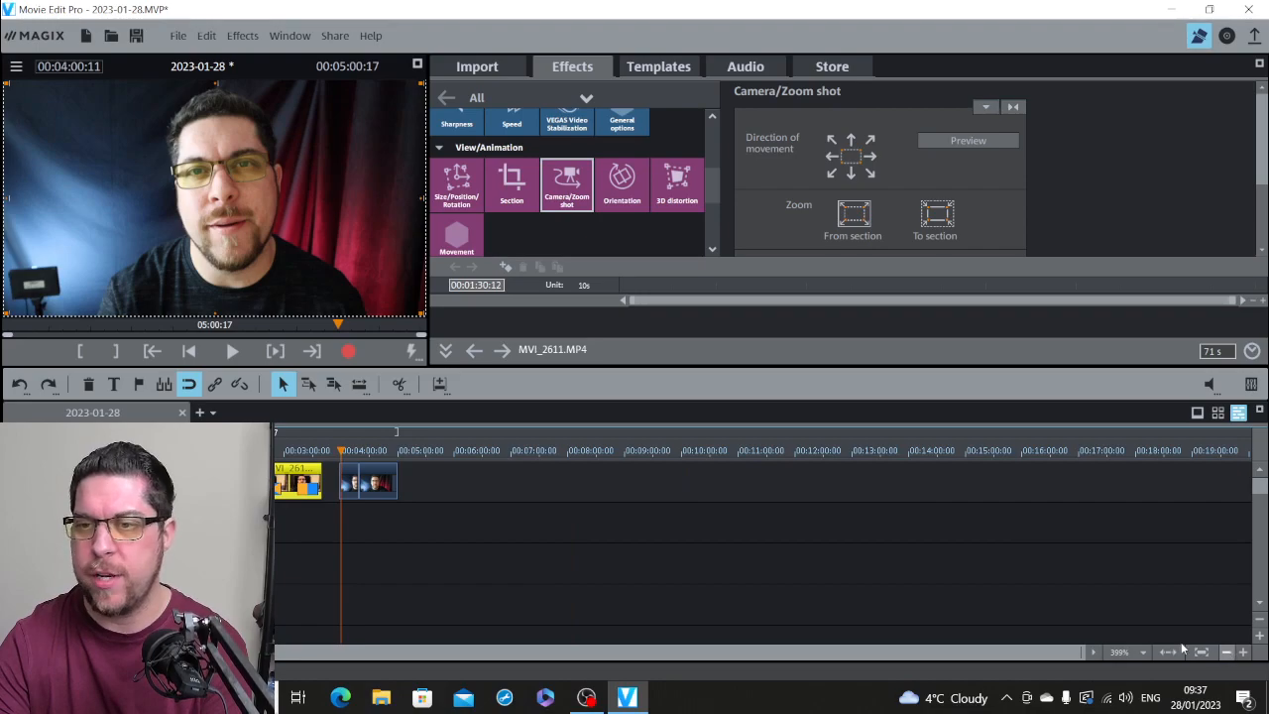
pyautogui.press('space')
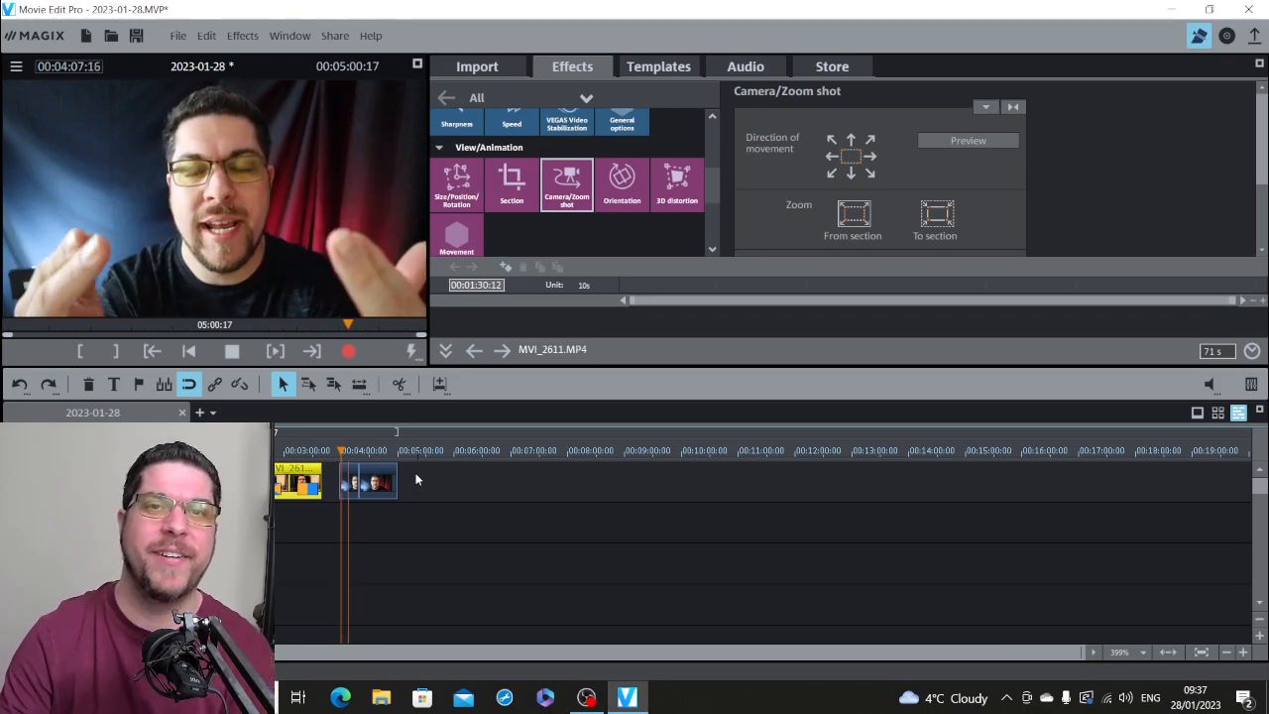
pyautogui.press('space')
# Step: Close the last gaps by moving MVI_2612.MP4 and MVI_2613.MP4 earlier, each overlapping the preceding clip with a short crossfade
pyautogui.click(1243, 652)
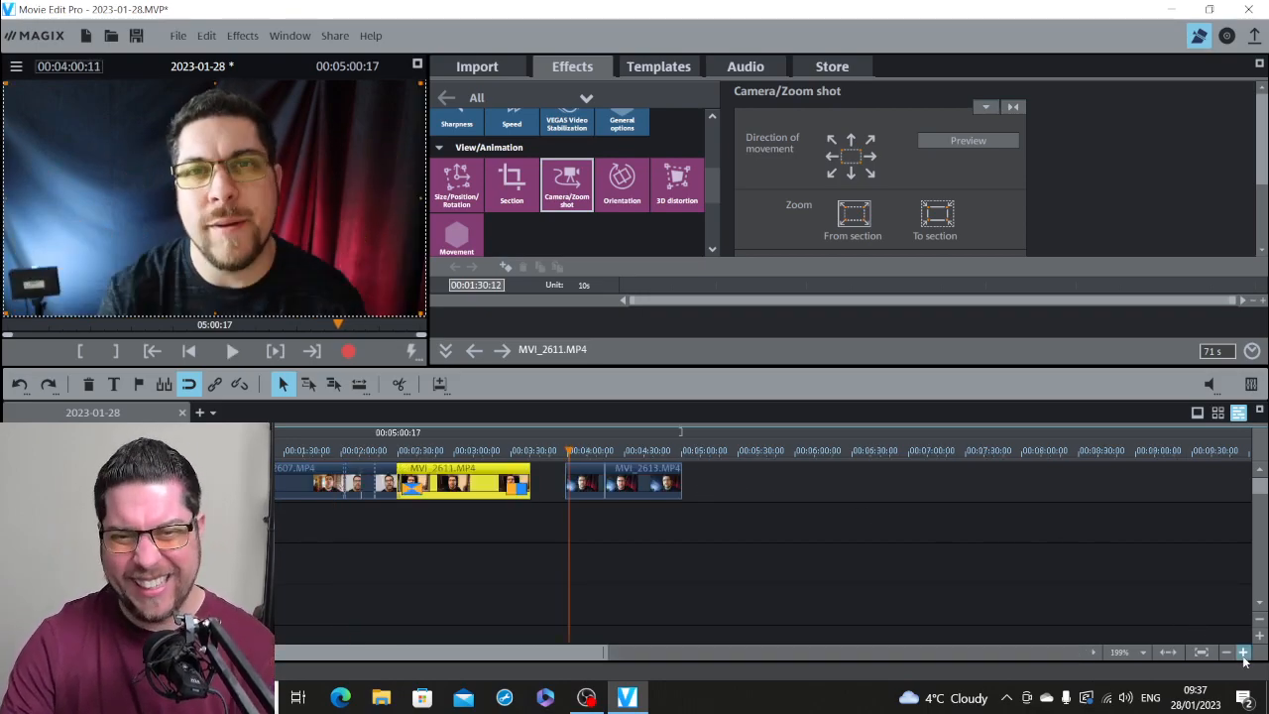
pyautogui.click(1243, 652)
pyautogui.moveTo(698, 467); pyautogui.dragTo(549, 467)
pyautogui.moveTo(895, 482); pyautogui.dragTo(737, 483)
# Step: Set the Color effect's saturation to -2 on the final piece of MVI_2605.MP4, with the playhead at 00:00:21:16
pyautogui.click(1226, 651)
pyautogui.click(1226, 651)
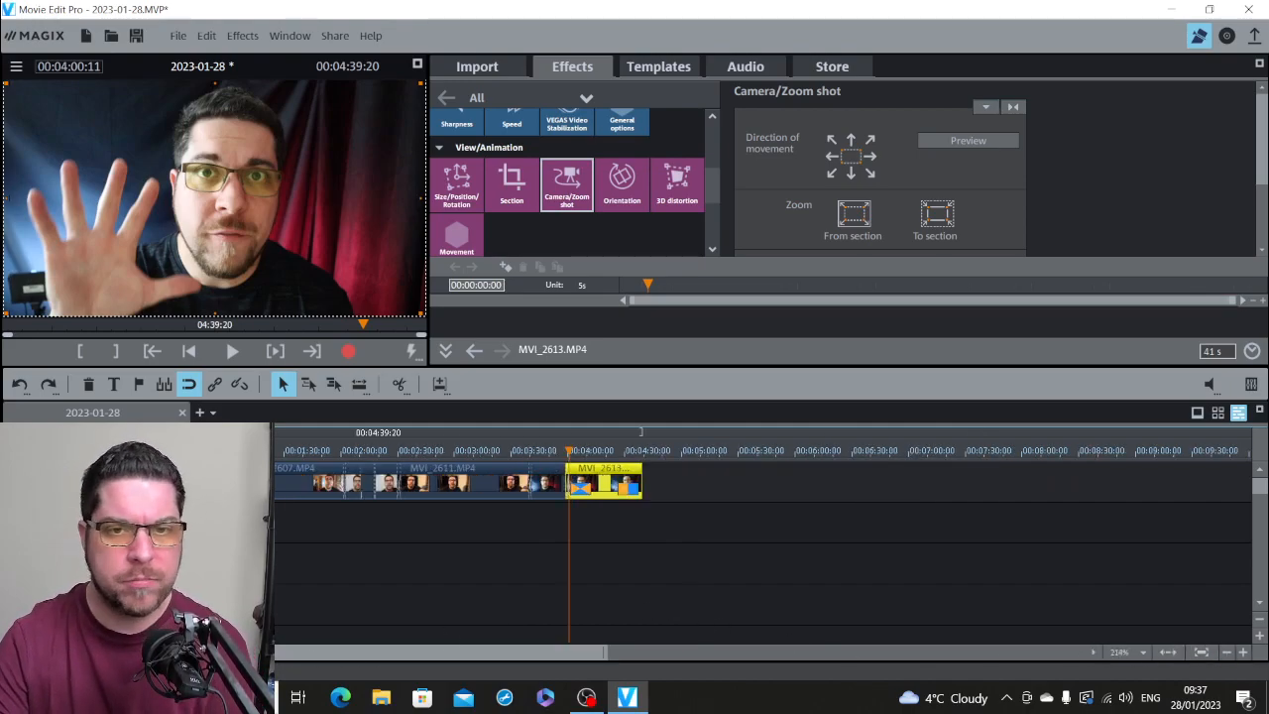
pyautogui.click(156, 451)
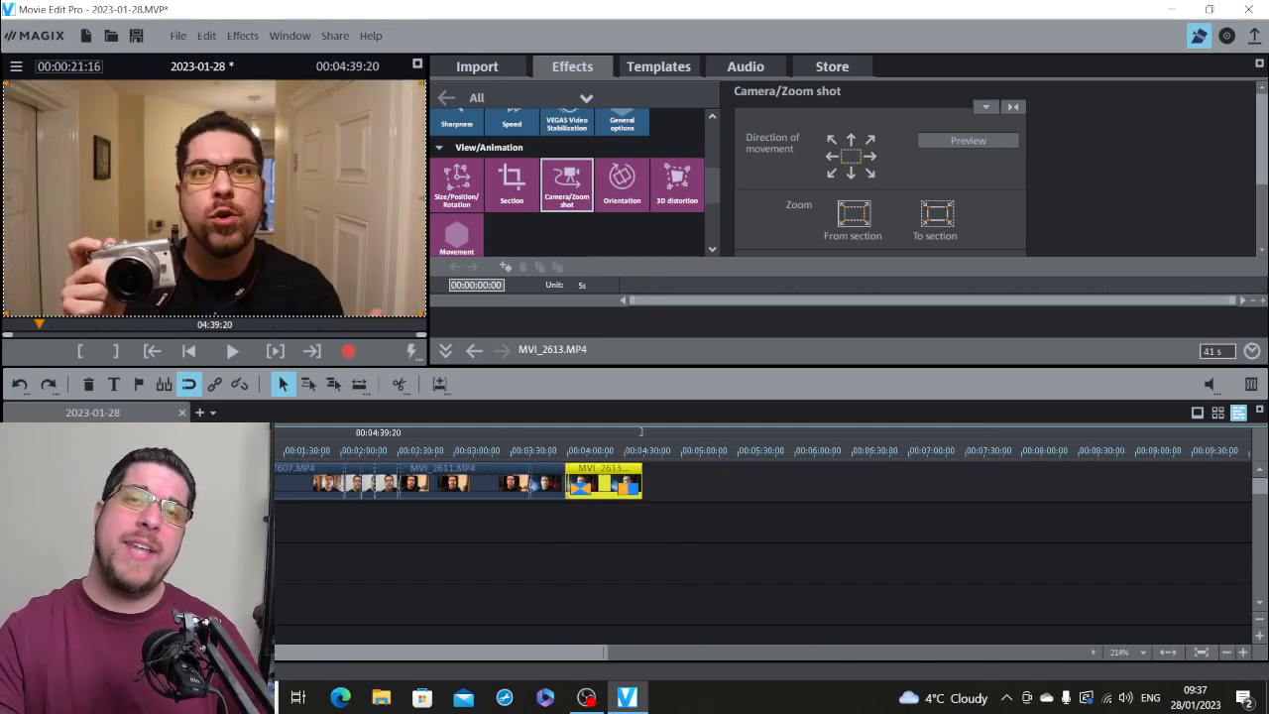
pyautogui.click(1243, 653)
pyautogui.click(1243, 652)
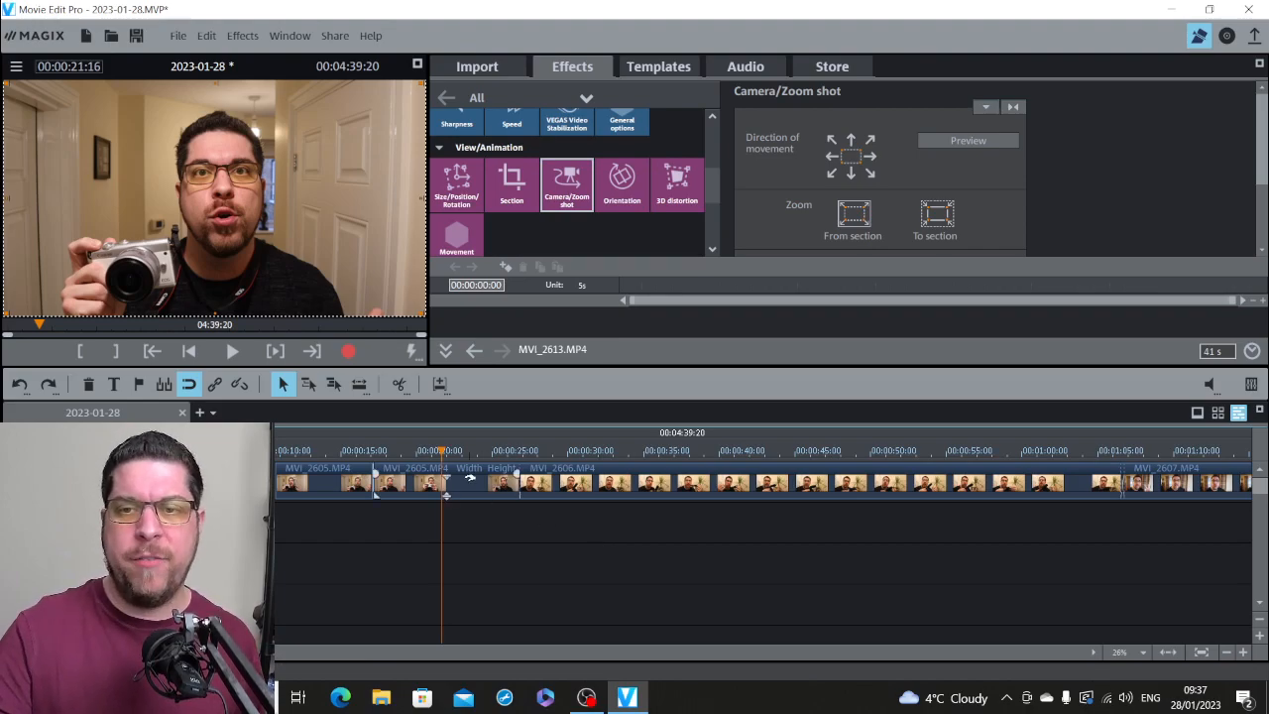
pyautogui.click(446, 492)
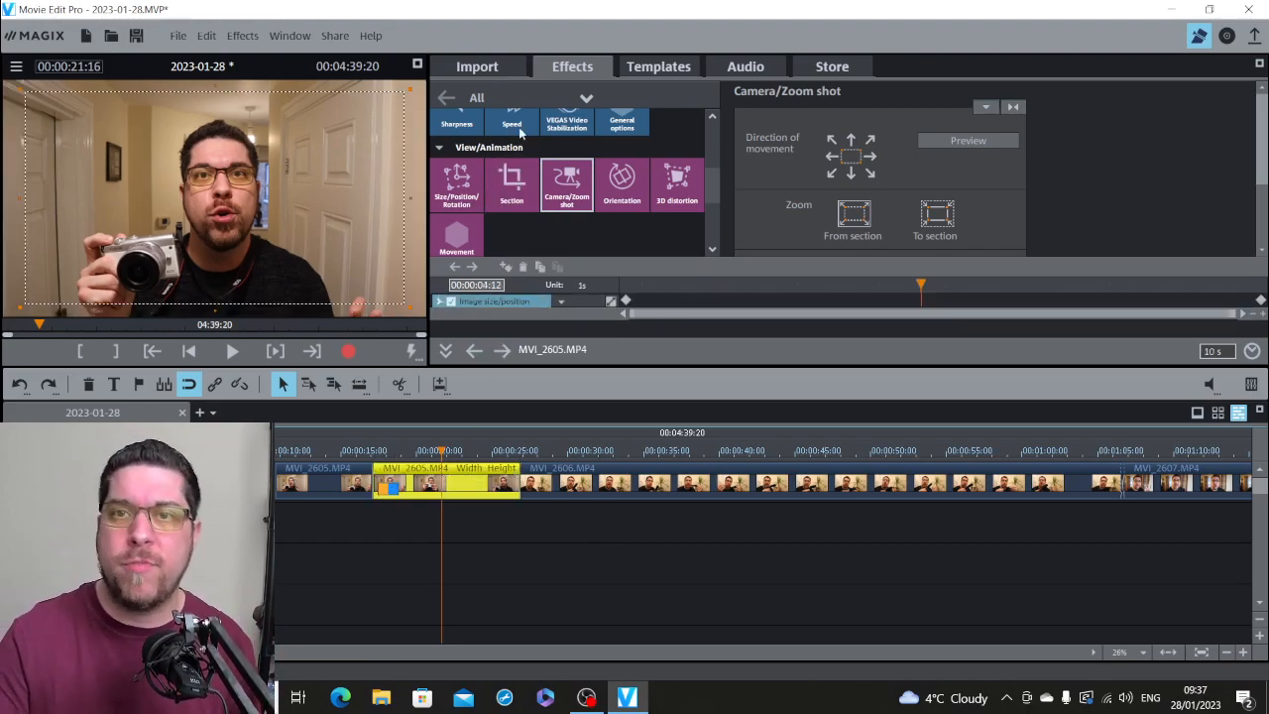
pyautogui.moveTo(714, 197); pyautogui.dragTo(699, 165)
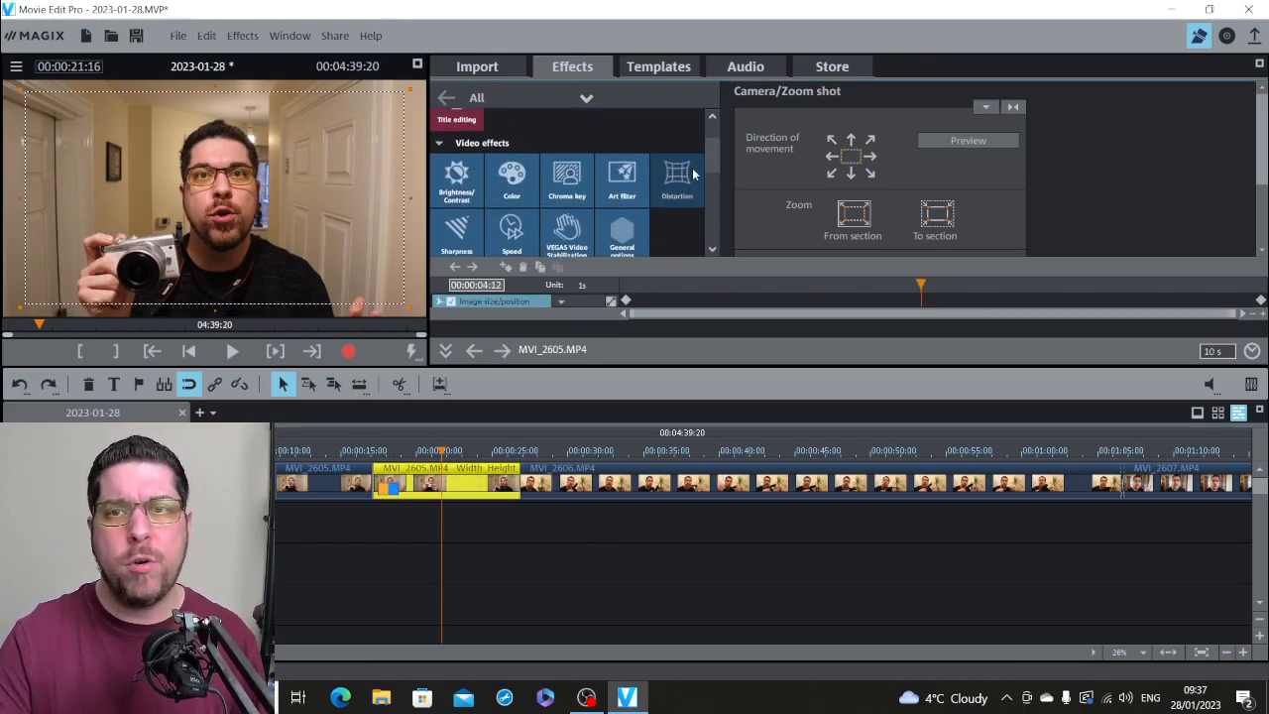
pyautogui.click(519, 188)
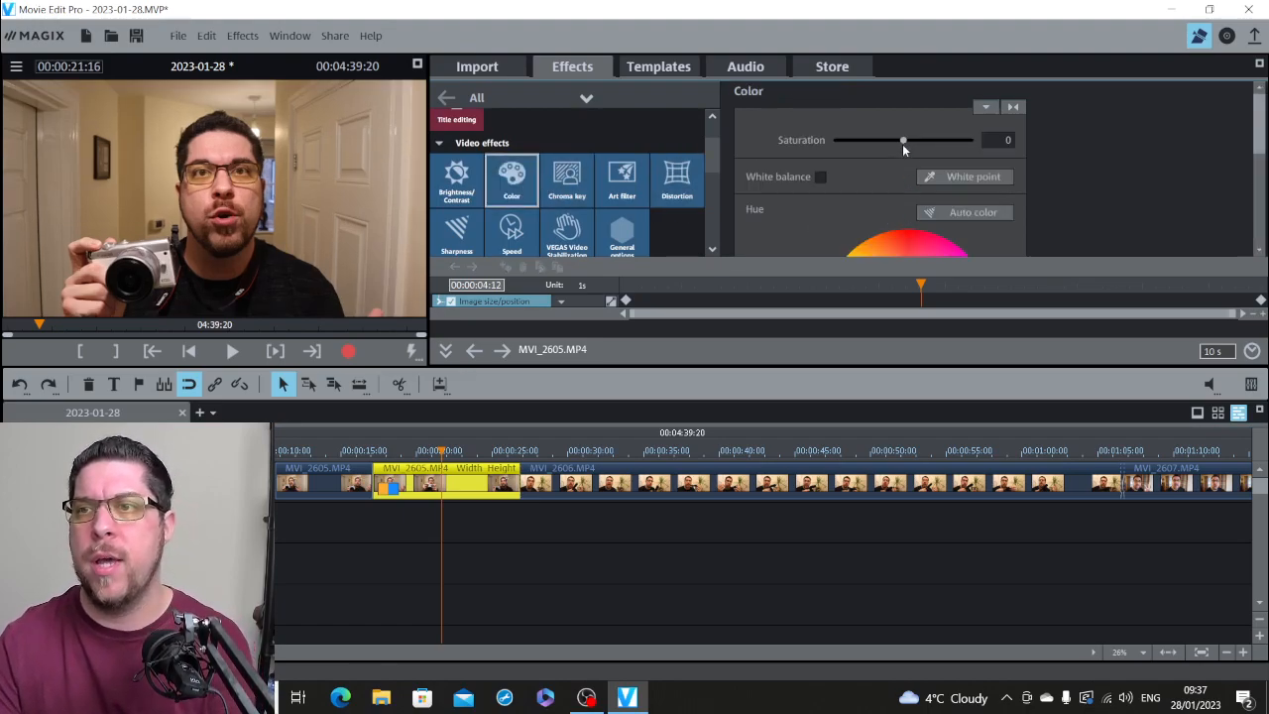
pyautogui.moveTo(904, 140)
pyautogui.mouseDown()
pyautogui.moveTo(878, 147)
pyautogui.moveTo(973, 150)
pyautogui.moveTo(845, 159)
pyautogui.moveTo(898, 156)
pyautogui.mouseUp()
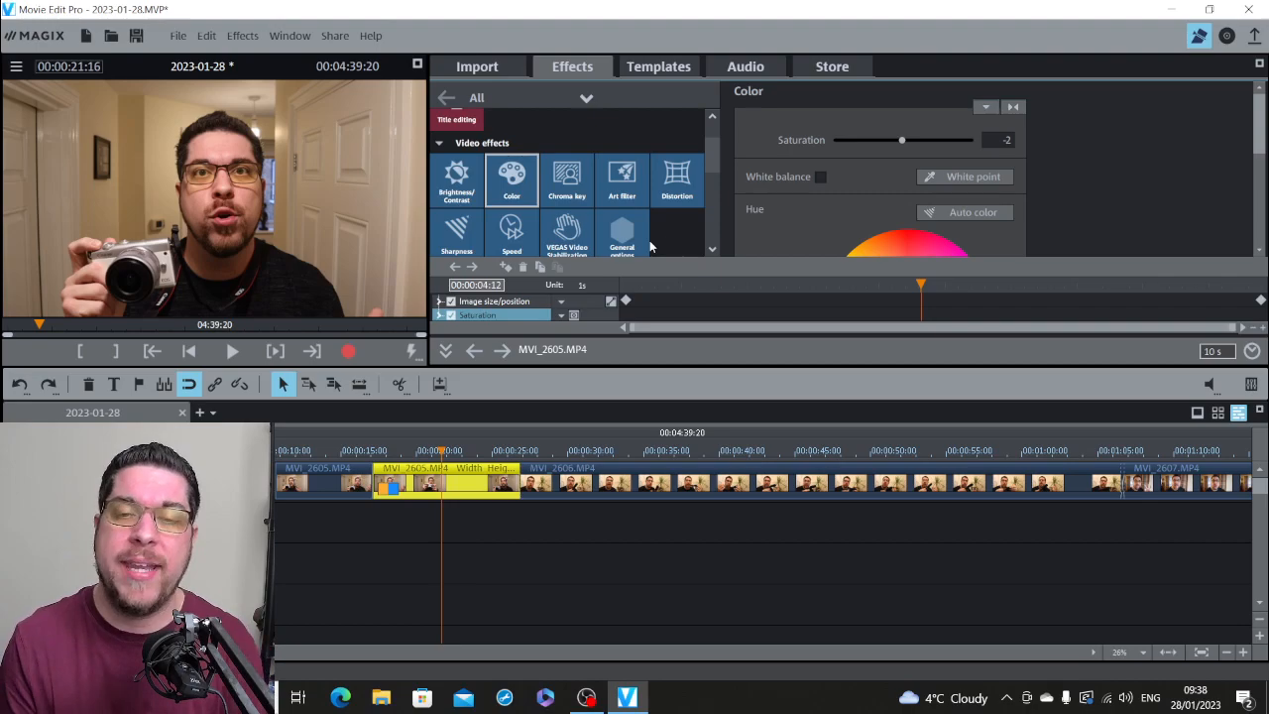
pyautogui.click(1227, 651)
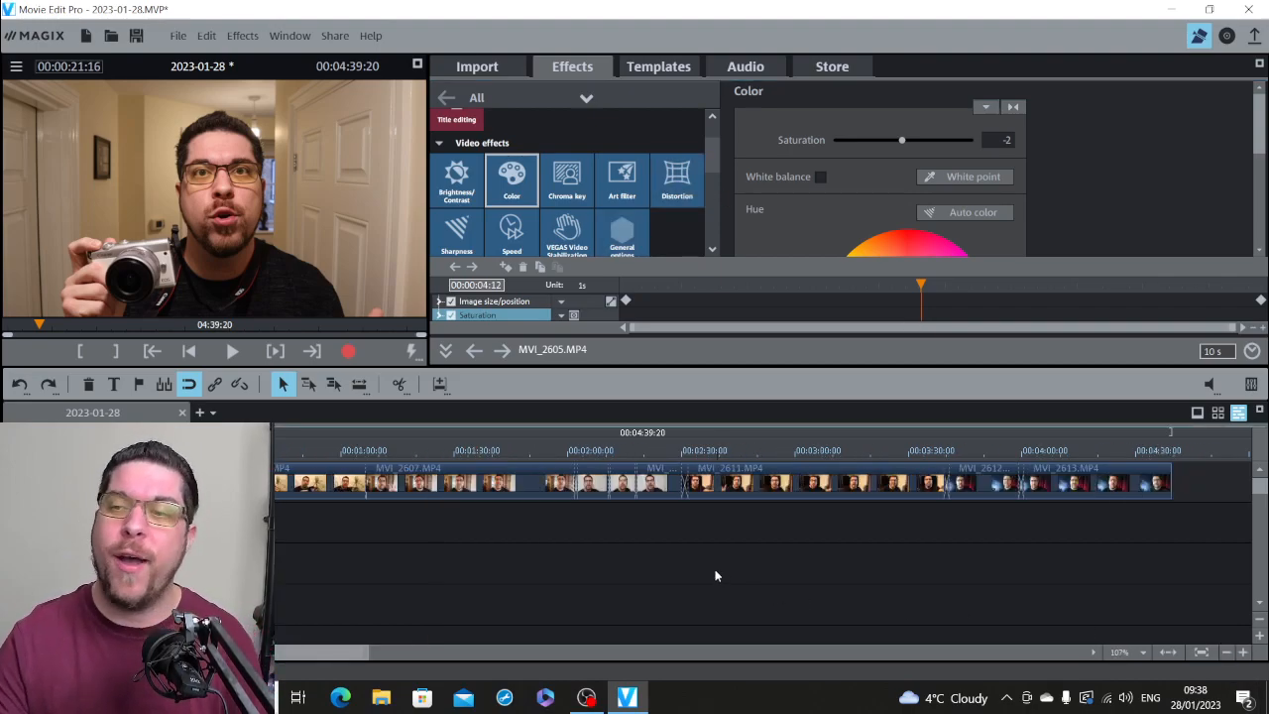